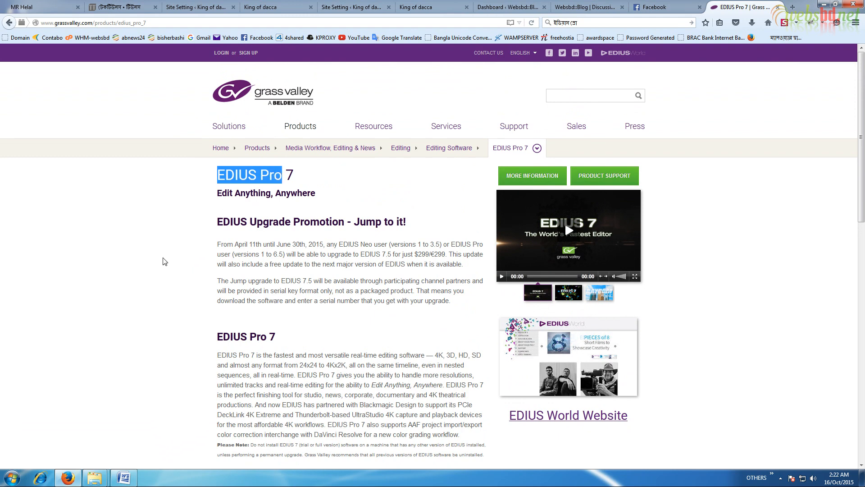
scroll(164, 261, down, 3)
scroll(164, 262, up, 3)
click(197, 183)
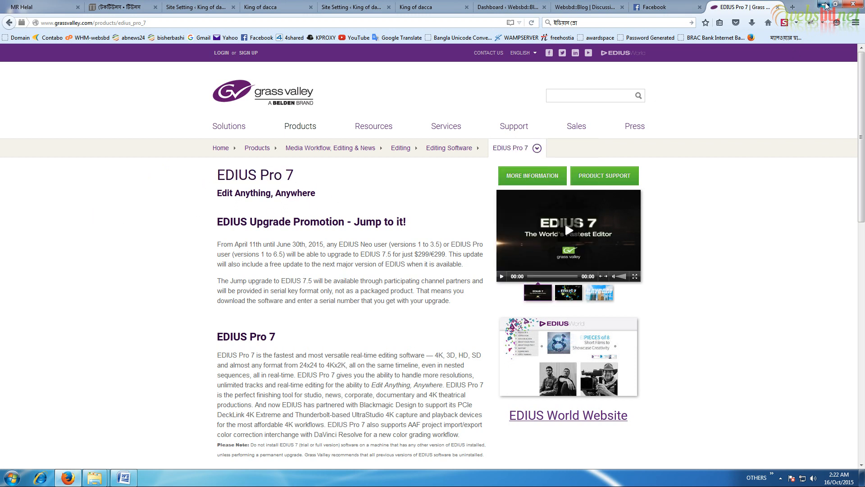
click(827, 5)
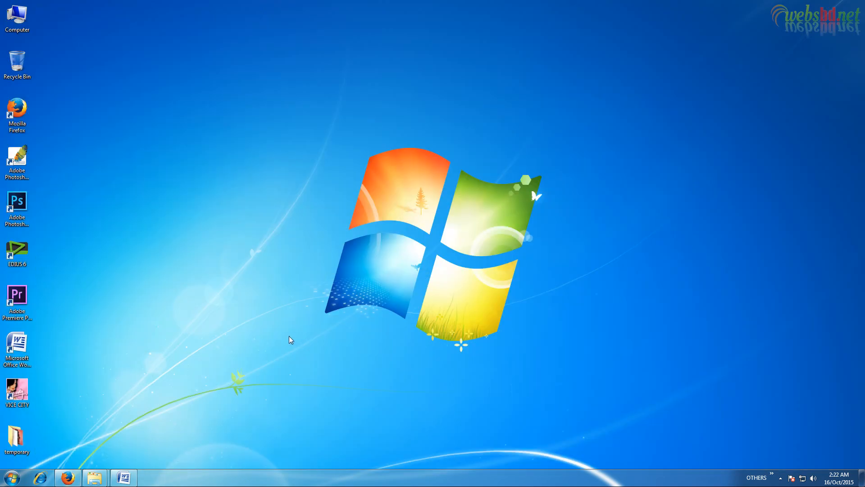
click(68, 477)
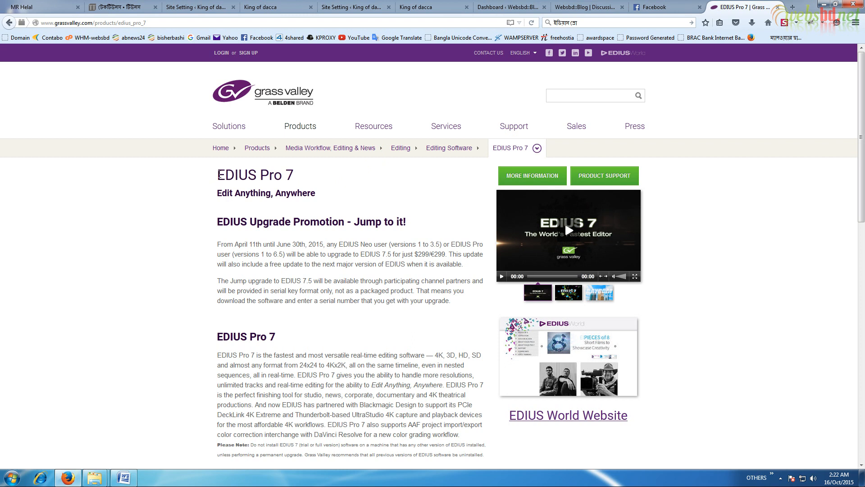
drag(218, 176, 294, 175)
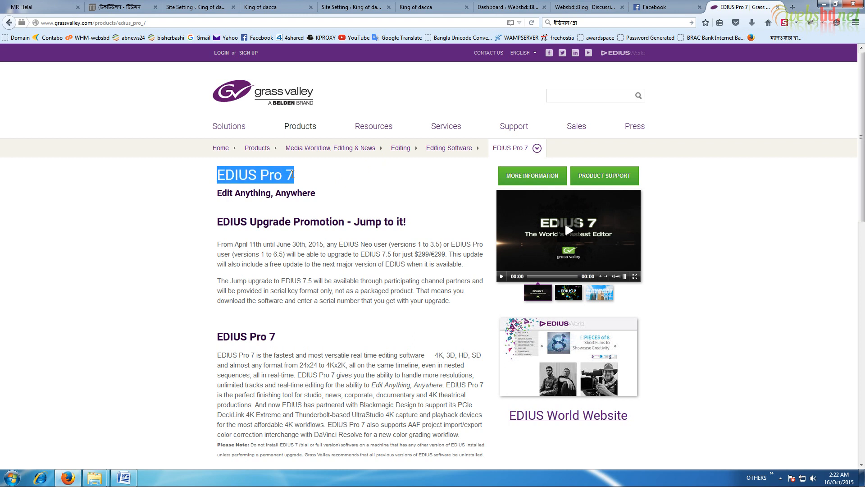
click(164, 207)
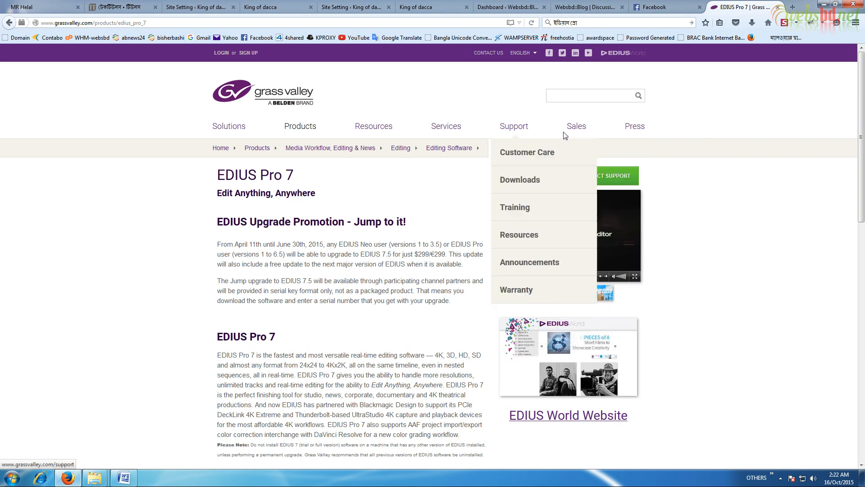
Step: Minimise the browser, launch EDIUS 6 from the desktop and start a new project
click(826, 3)
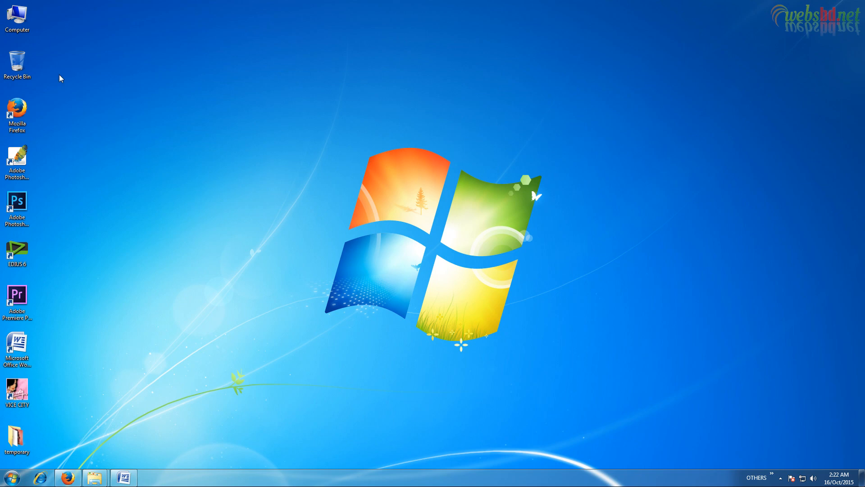
drag(54, 451, 22, 18)
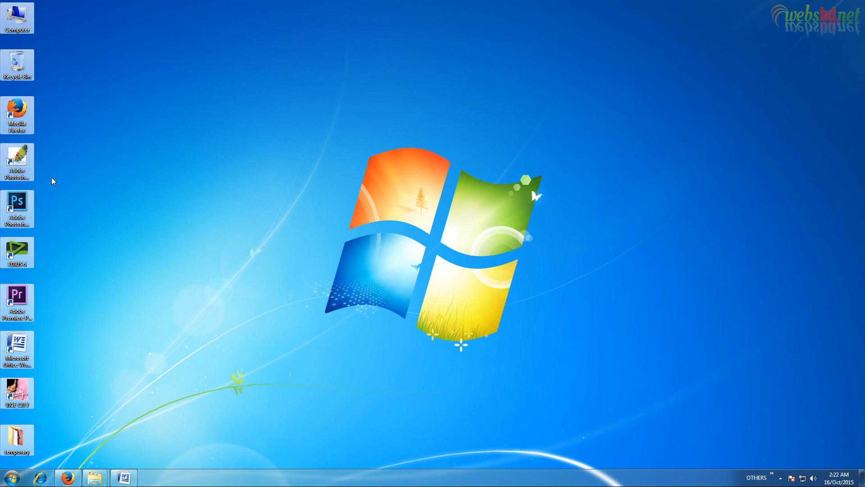
click(94, 382)
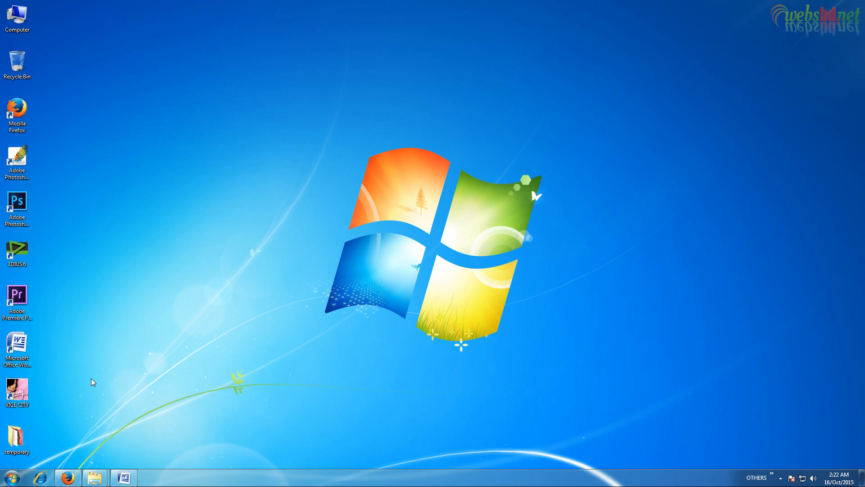
double_click(23, 253)
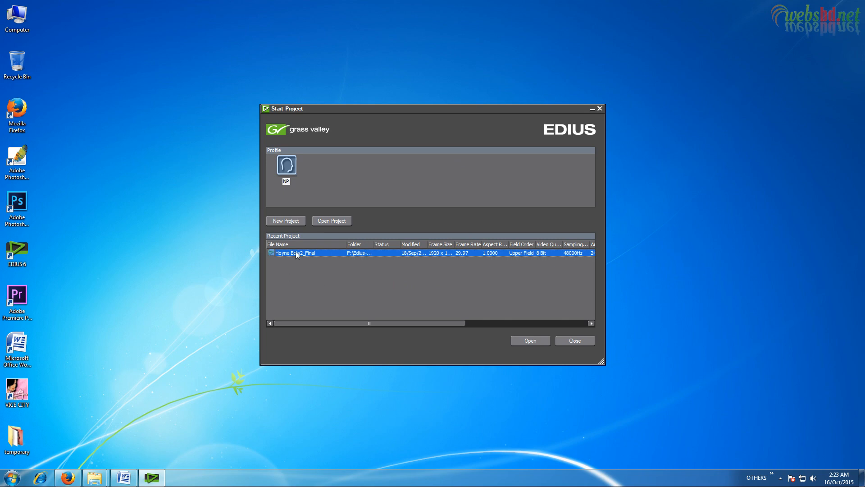
click(285, 220)
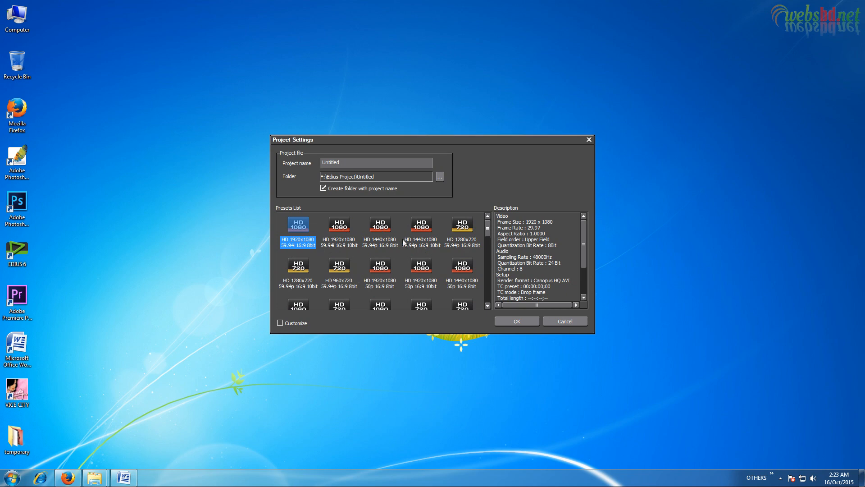
Step: Compare the HD 1920x1080 and HD 1440x1080 project presets and choose HD 1920x1080 59.94i 16:9 8bit
mouse_move(489, 236)
mouse_down()
mouse_move(492, 298)
mouse_move(489, 228)
mouse_up()
click(345, 234)
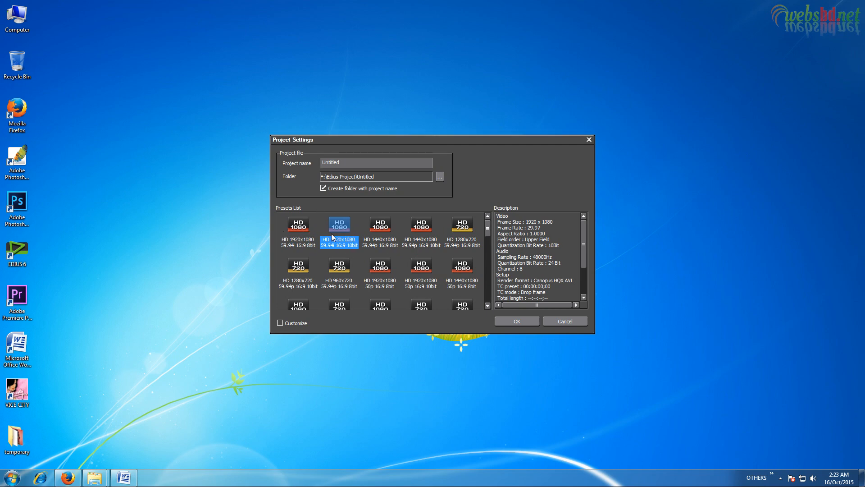
click(302, 229)
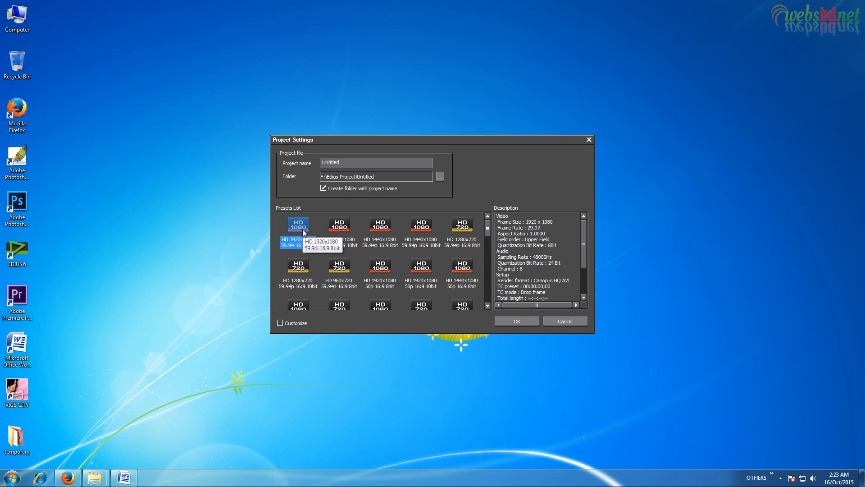
click(344, 244)
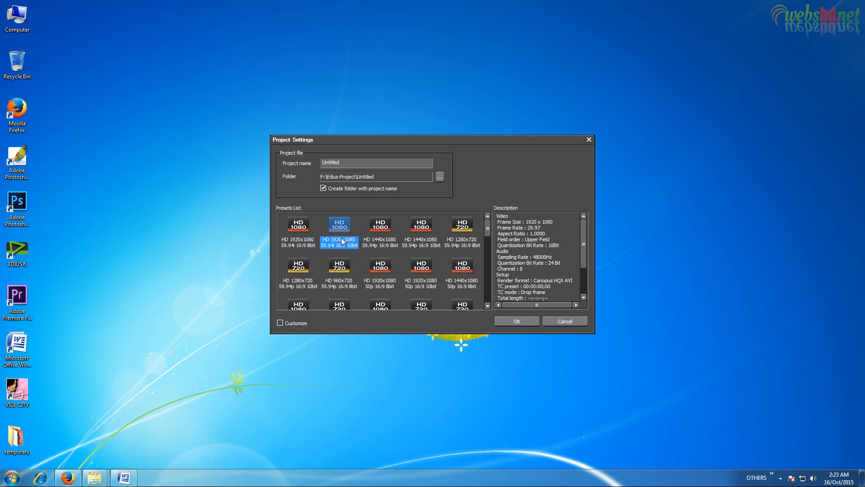
click(392, 240)
click(429, 238)
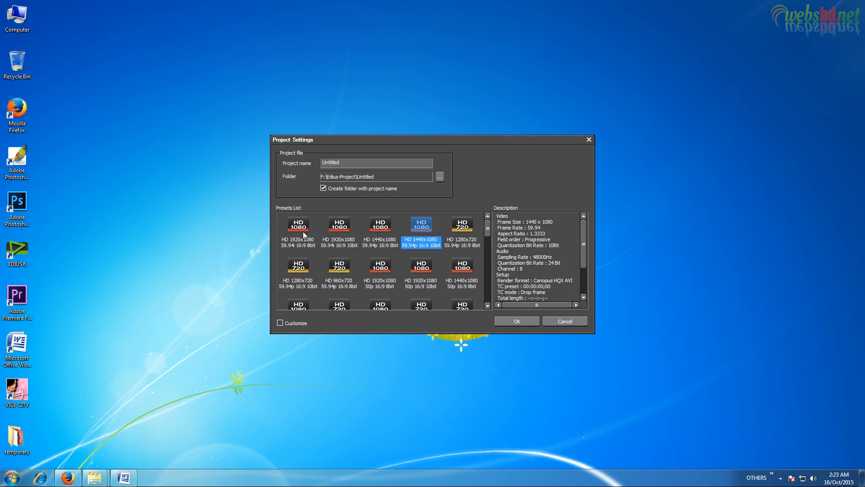
click(304, 234)
click(345, 236)
click(382, 236)
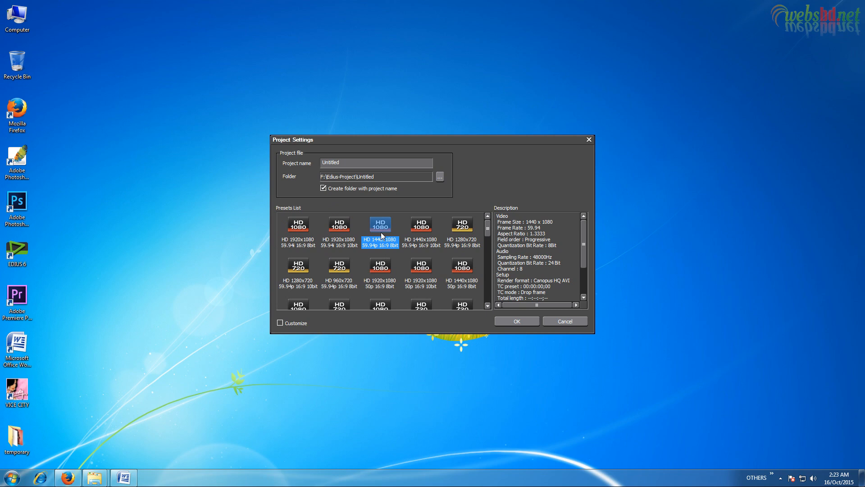
click(426, 236)
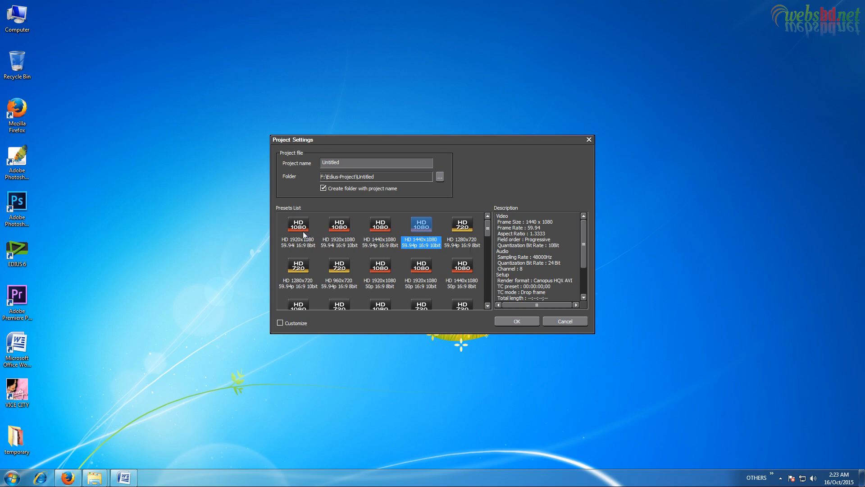
click(305, 234)
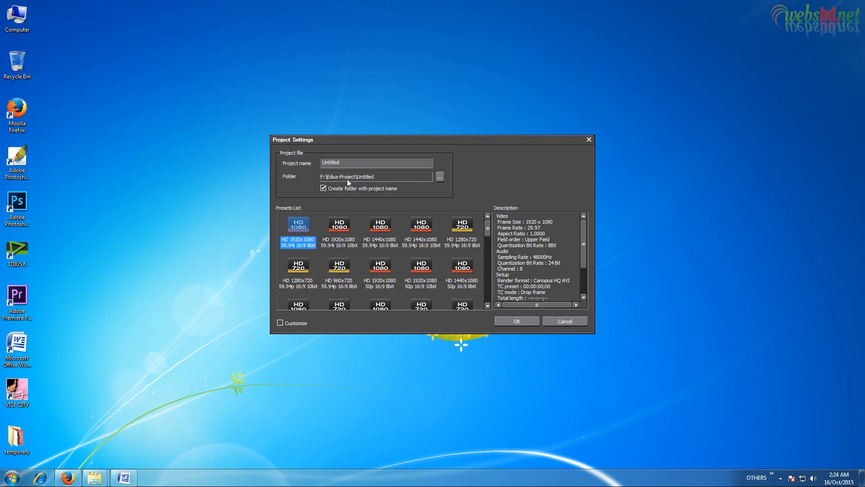
Step: Keep Edius-Project on drive F as the project folder, name the project "new" and create it
click(440, 178)
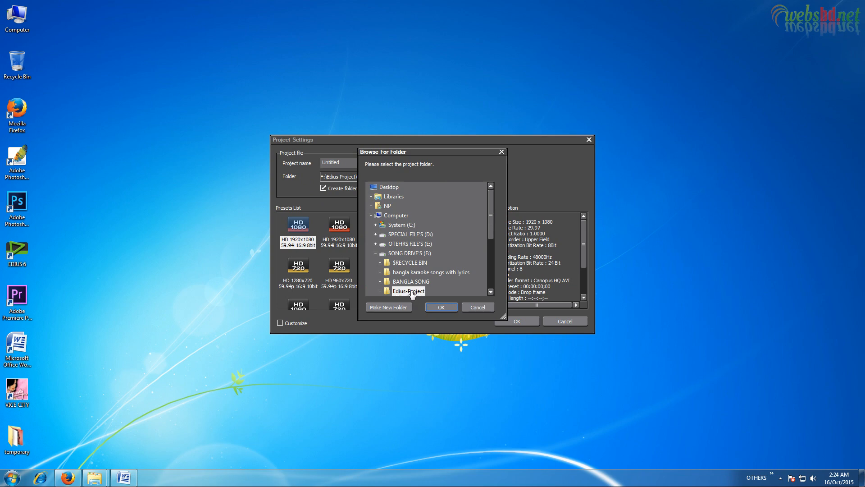
click(442, 307)
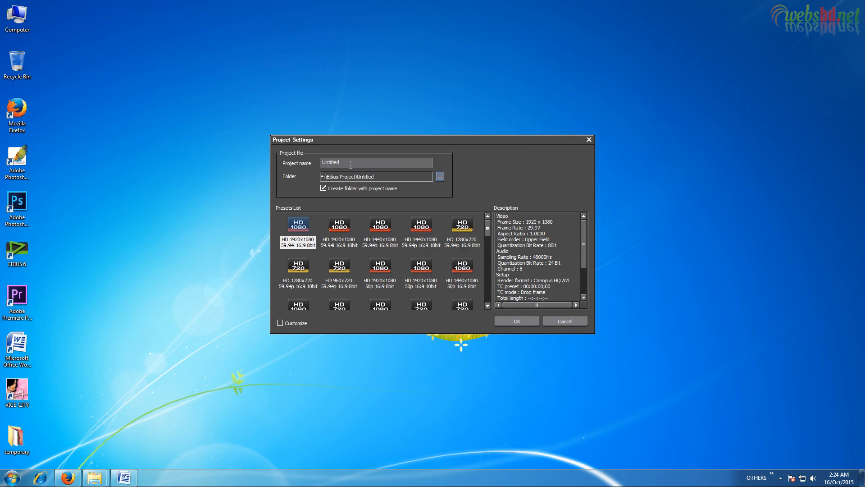
drag(348, 165, 317, 168)
text(new)
click(521, 323)
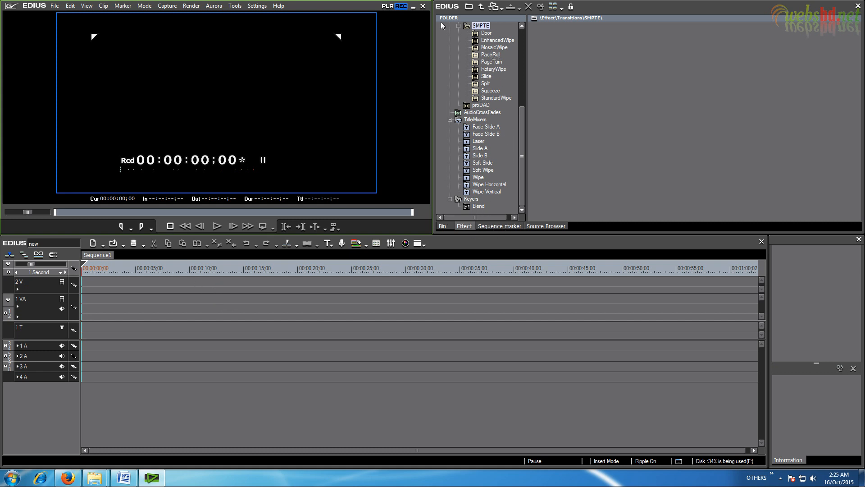
Step: Examine the effects tree, the bin, the sequence markers and the source browser of the new project
click(467, 226)
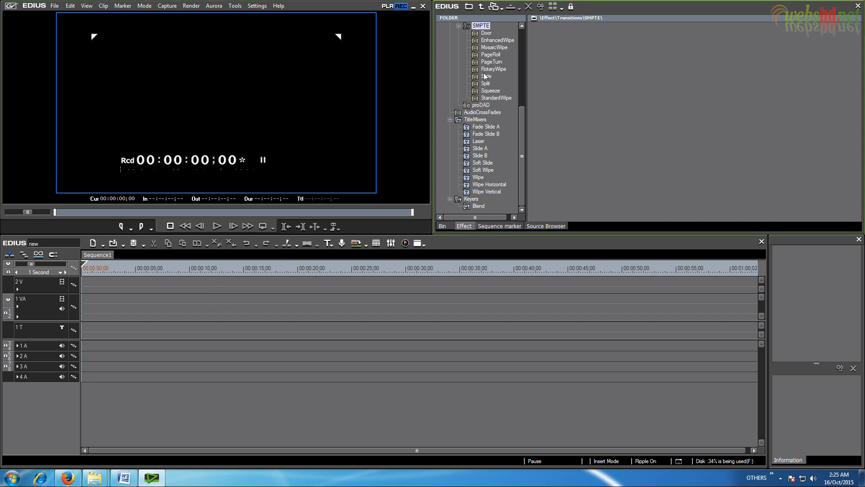
scroll(524, 180, up, 6)
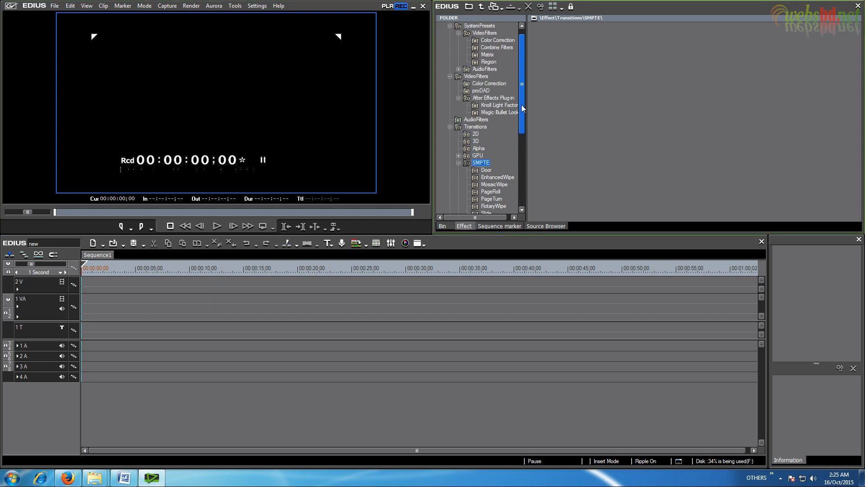
click(443, 226)
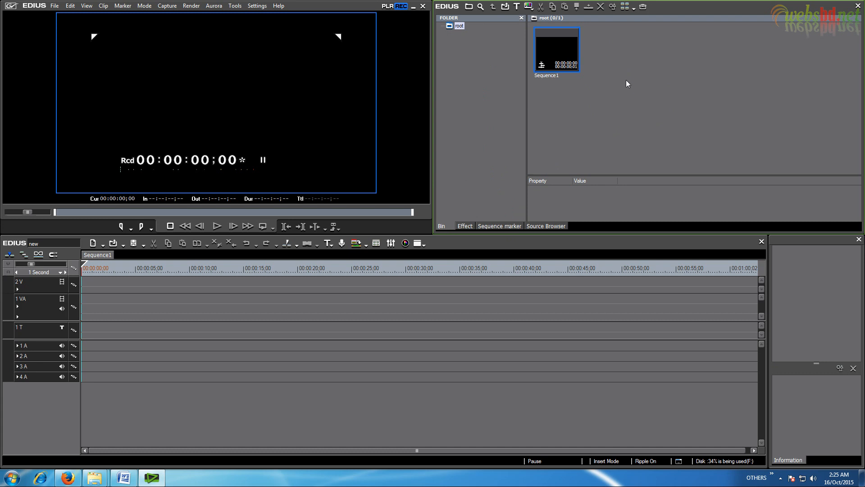
click(500, 226)
click(555, 225)
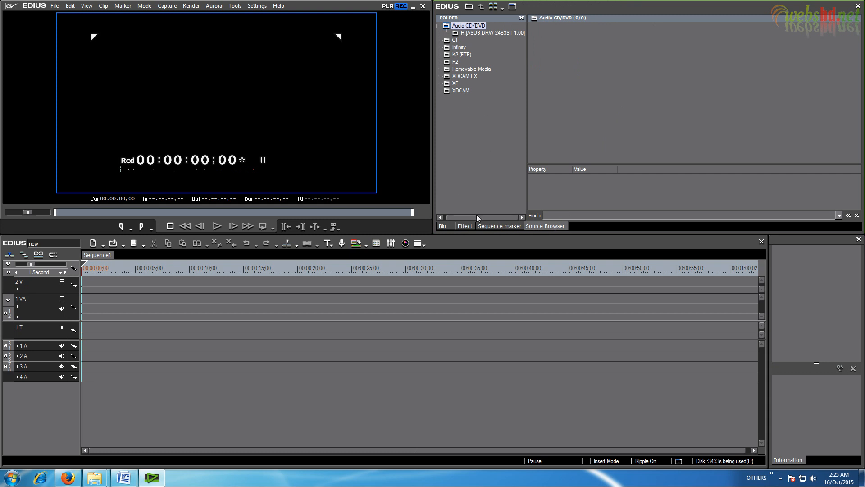
Step: Import the clips 20151007_210840, 20151007_211421 and 20151007_214022 from the 08-10-2015_Video folder into the bin
click(448, 225)
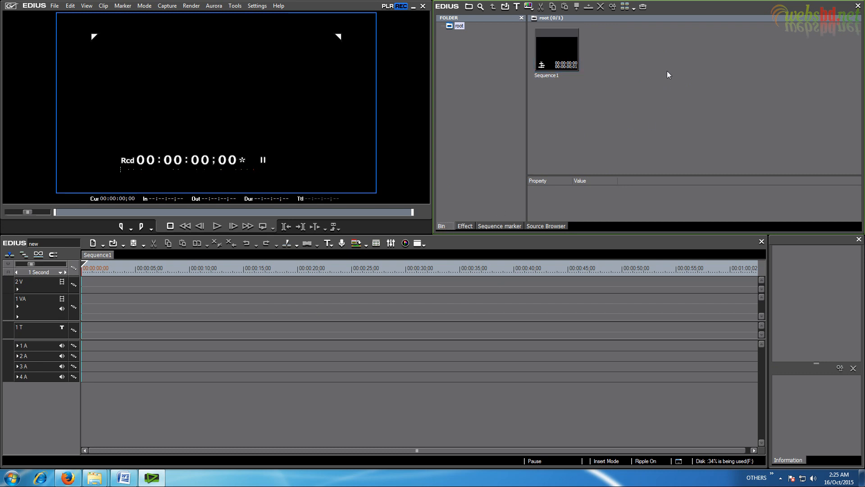
right_click(648, 62)
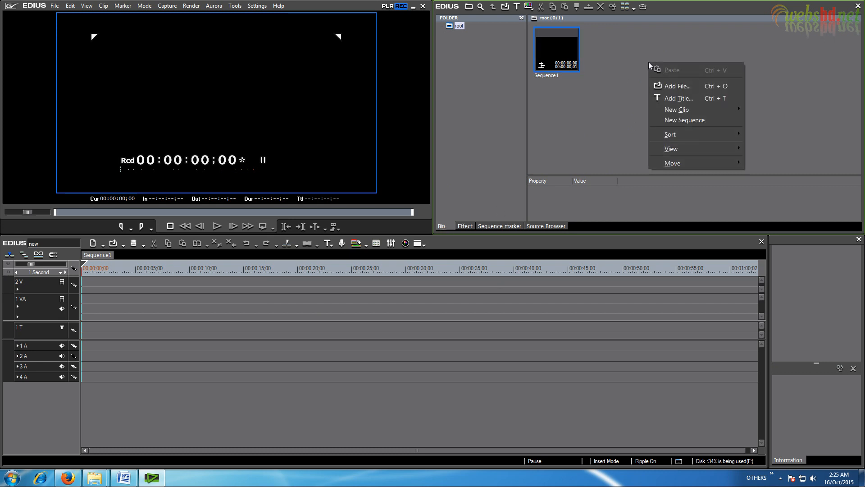
click(688, 87)
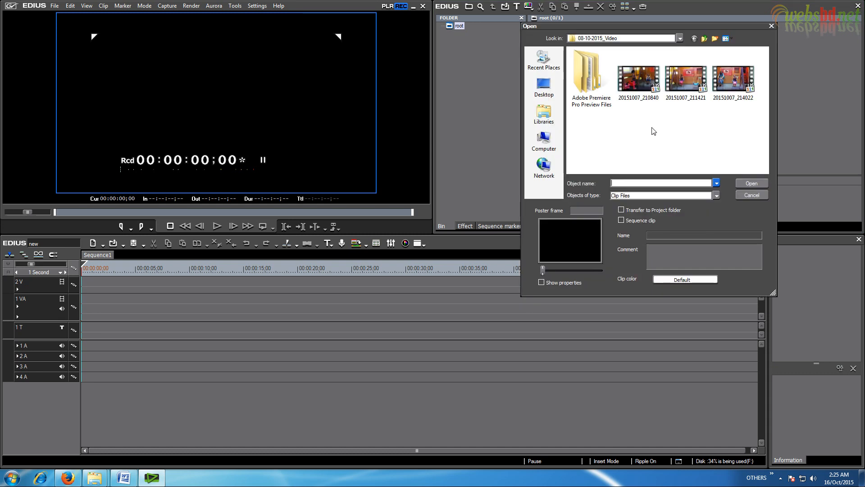
click(623, 38)
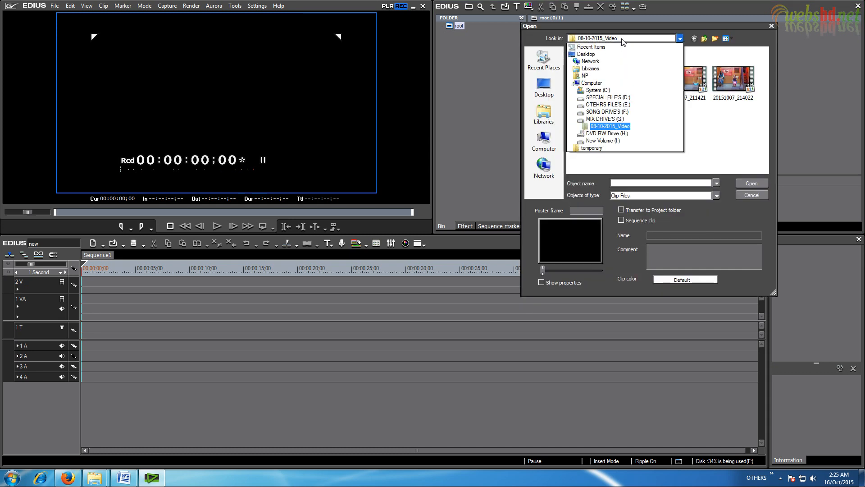
click(621, 127)
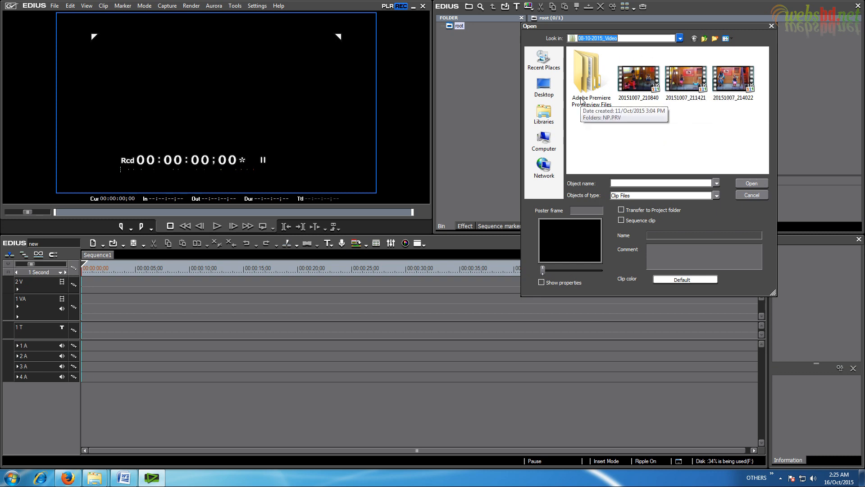
click(647, 84)
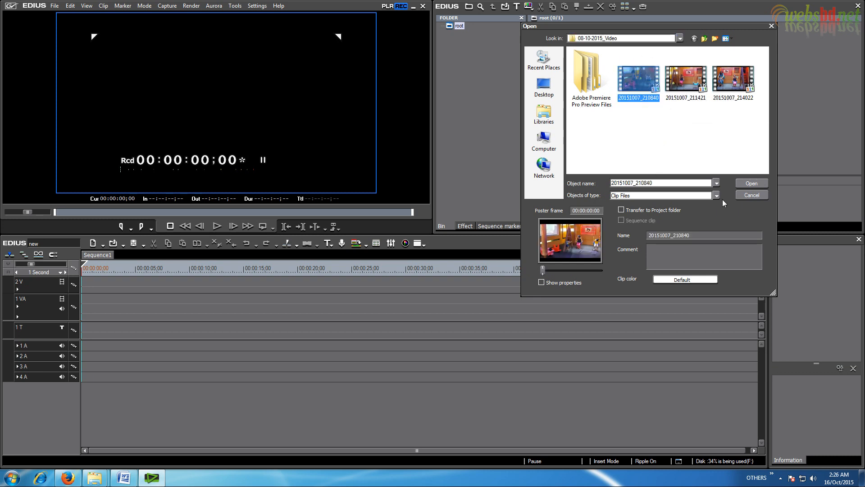
drag(661, 104, 639, 77)
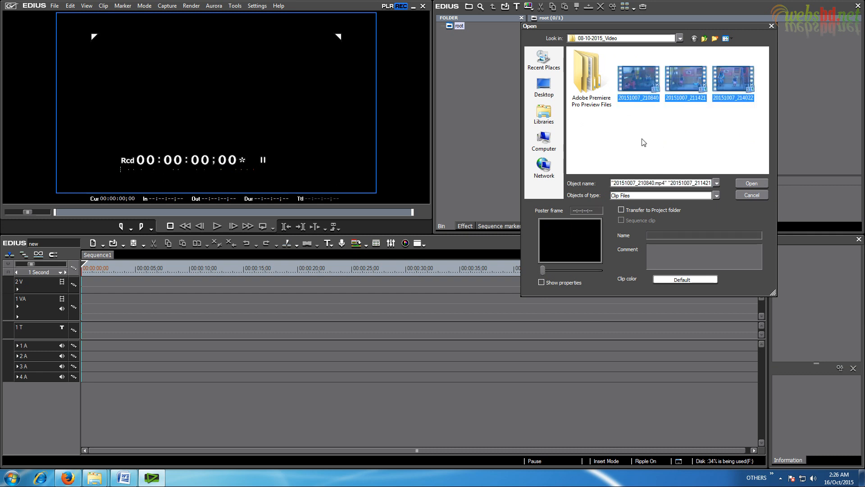
click(749, 186)
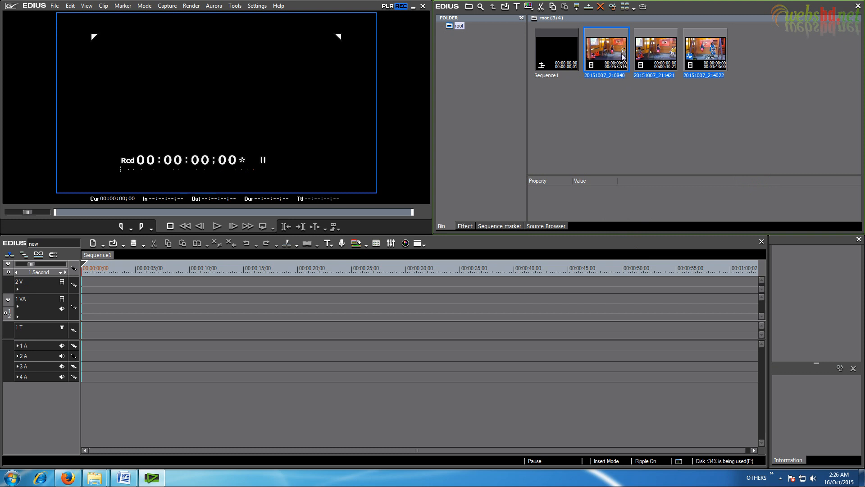
click(624, 119)
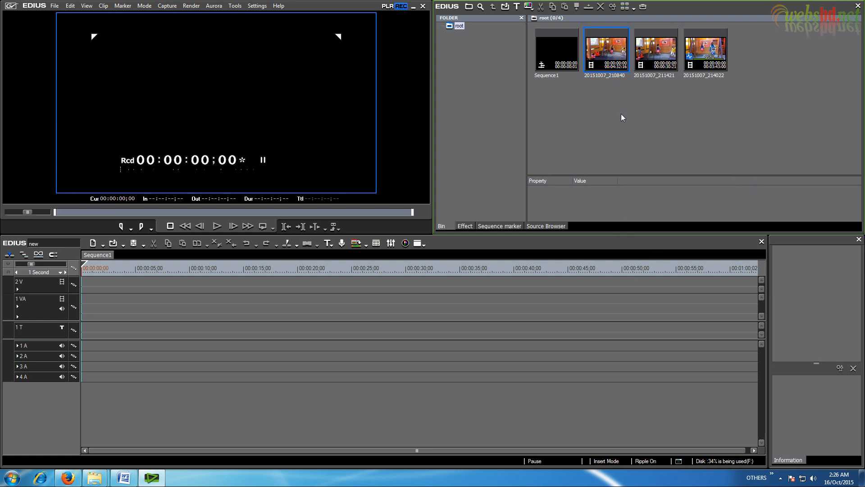
right_click(622, 114)
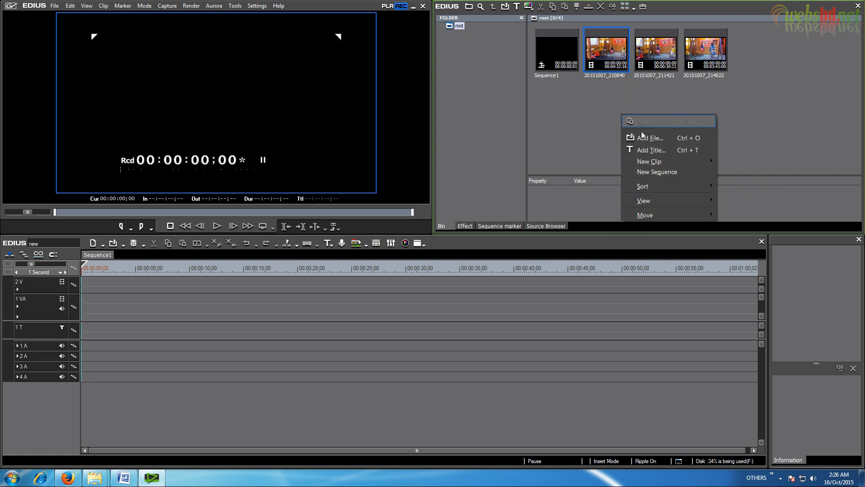
click(653, 138)
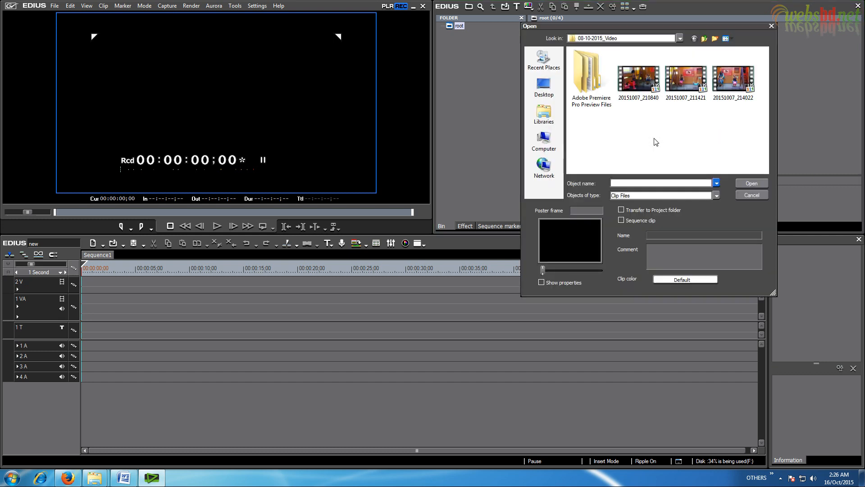
click(771, 26)
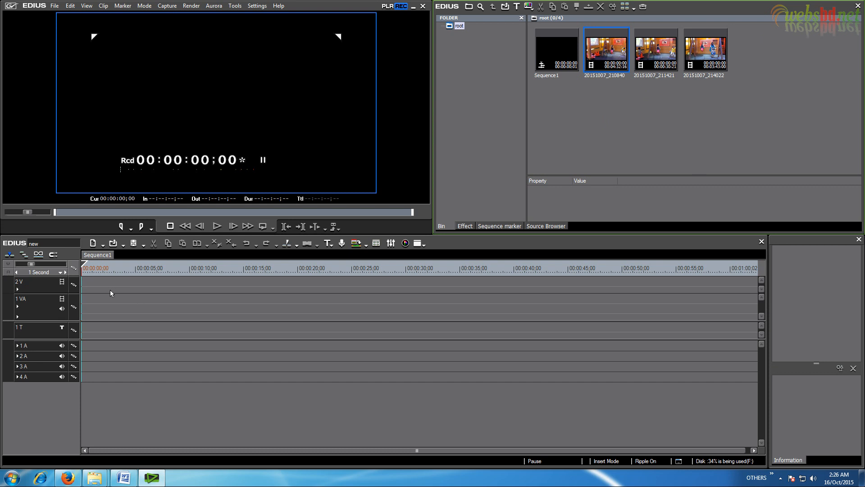
Step: Add the NP picture from the temporary folder to track 2V at 00:00:01;10
drag(85, 261, 96, 278)
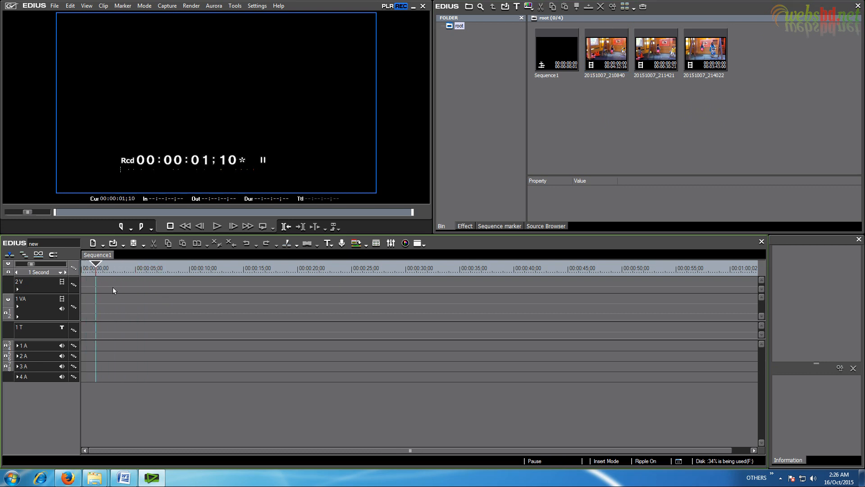
right_click(102, 281)
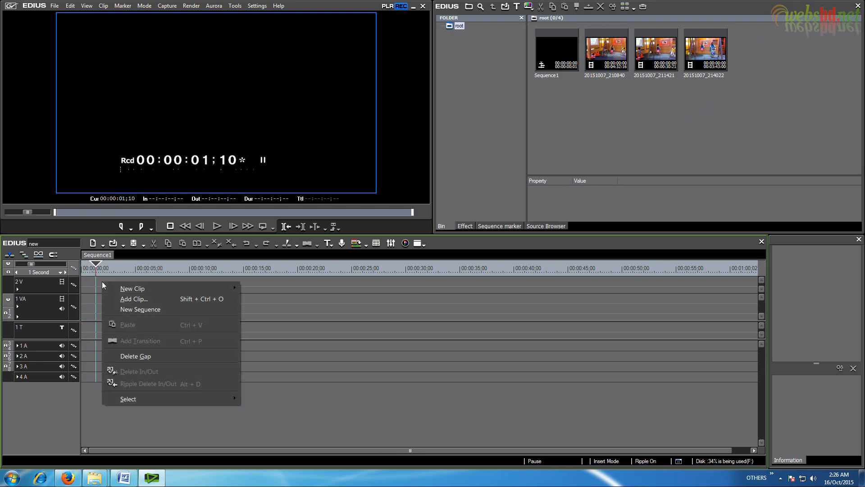
click(134, 299)
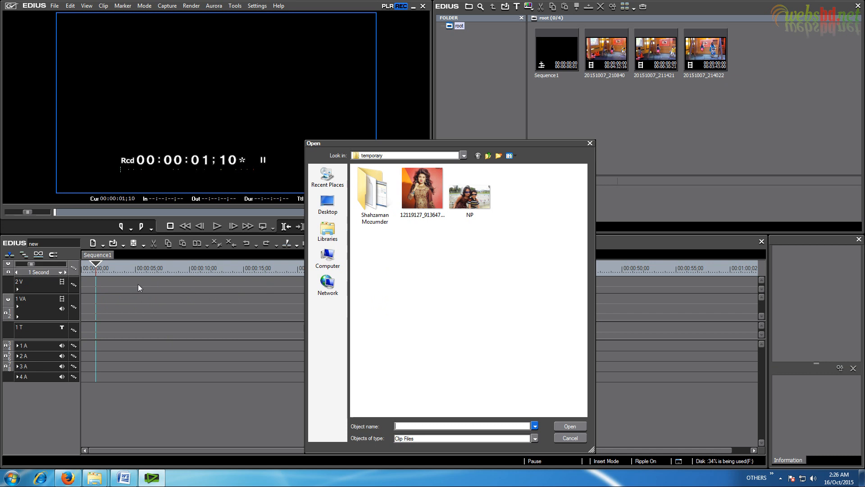
click(474, 197)
click(570, 426)
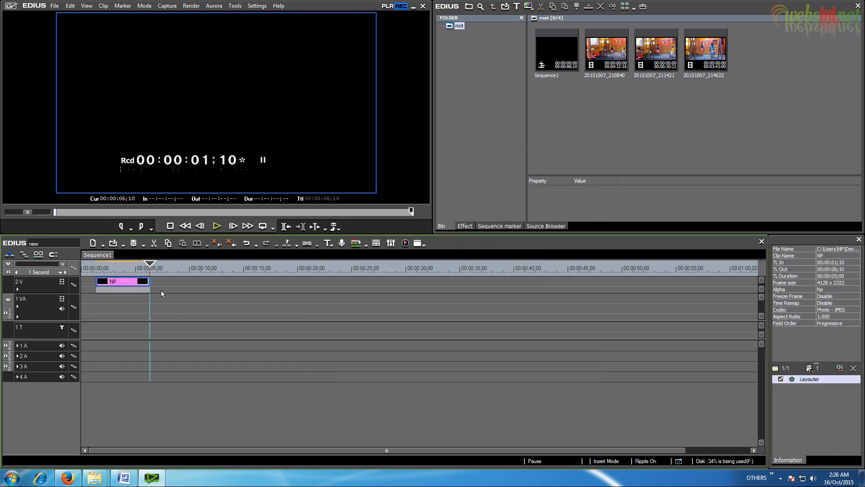
Step: Move the NP picture to about 00:00:06;10 on track 2V and delete it
drag(153, 266, 182, 284)
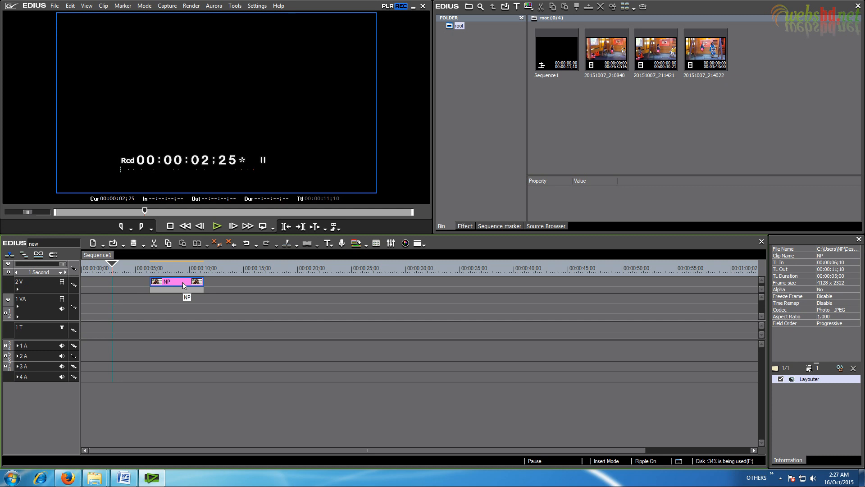
key(Delete)
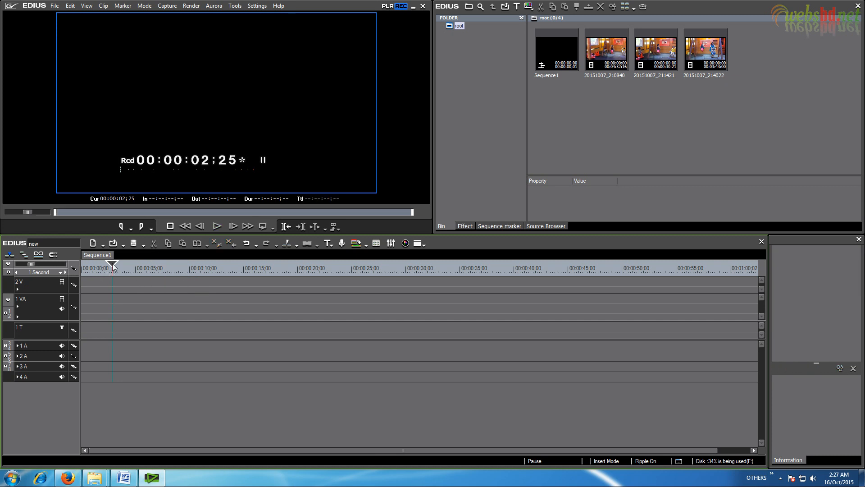
Step: Return the playhead to the sequence start and place clip 20151007_210840 from the bin there on track 2V
drag(113, 264, 82, 265)
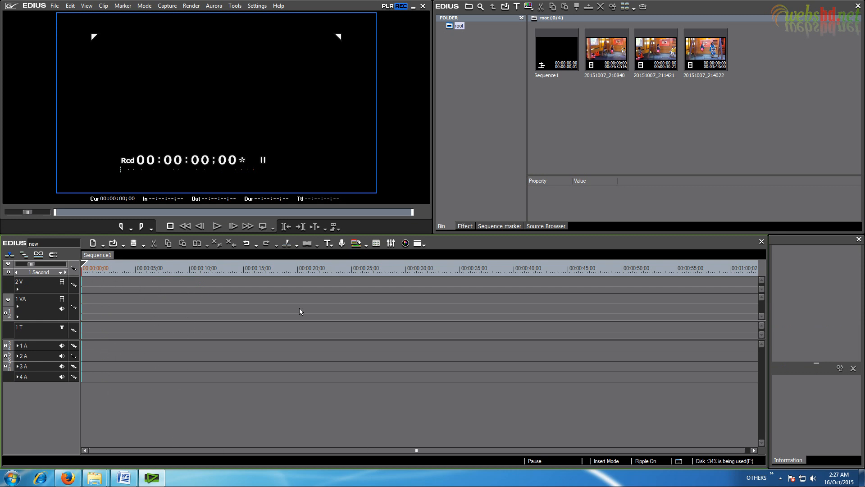
click(613, 50)
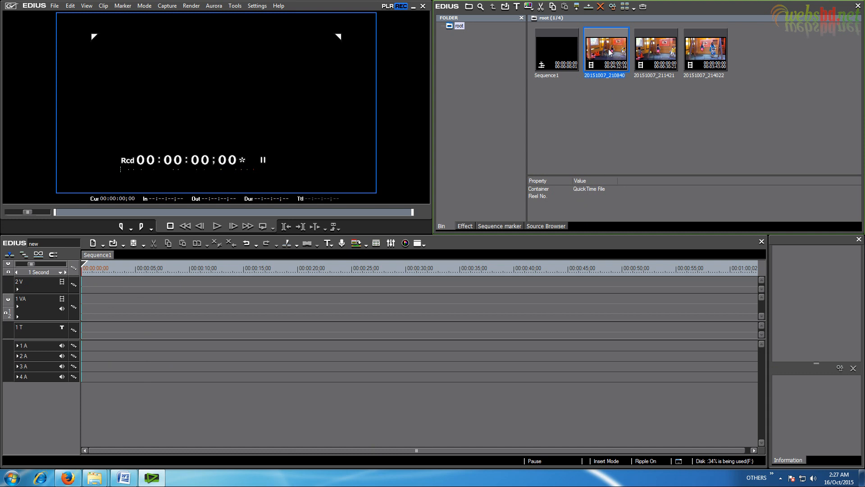
drag(610, 52, 81, 282)
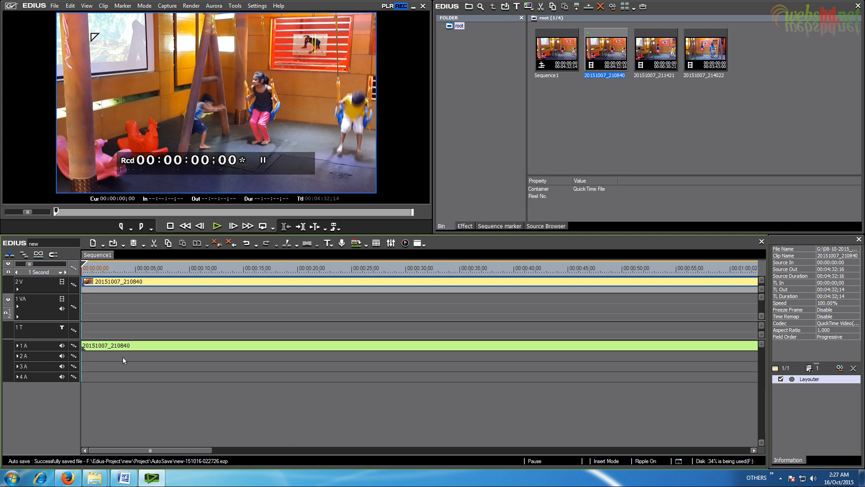
click(104, 354)
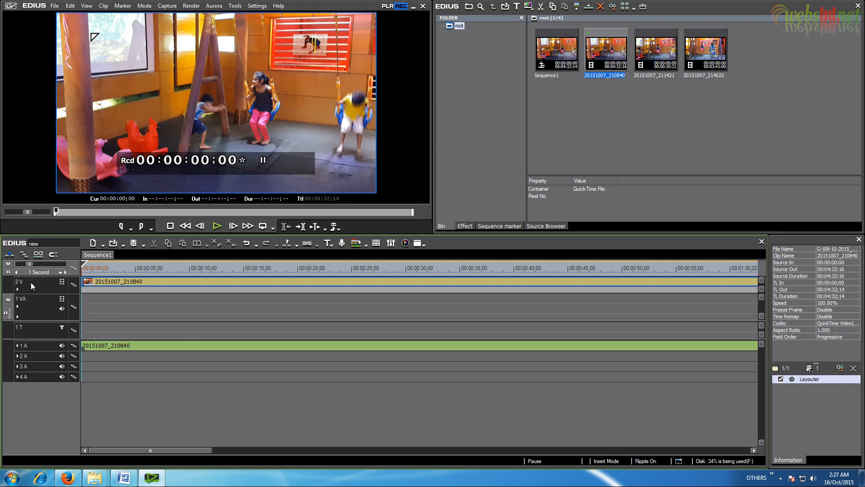
right_click(7, 285)
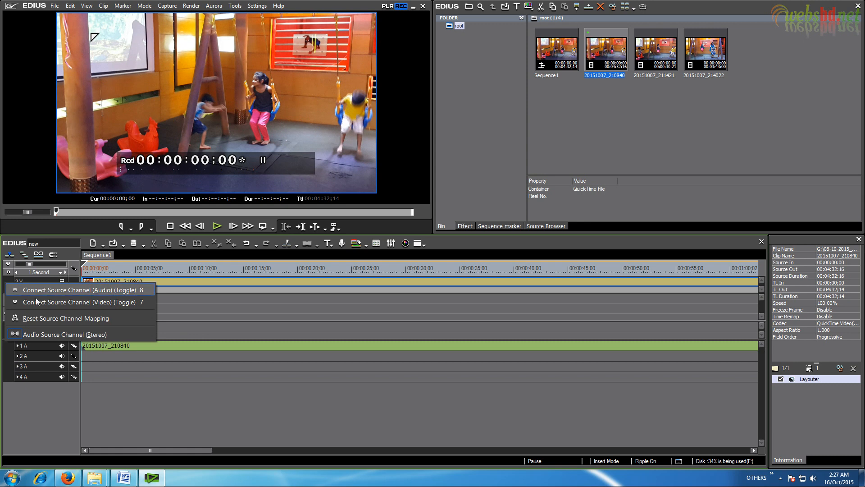
click(208, 303)
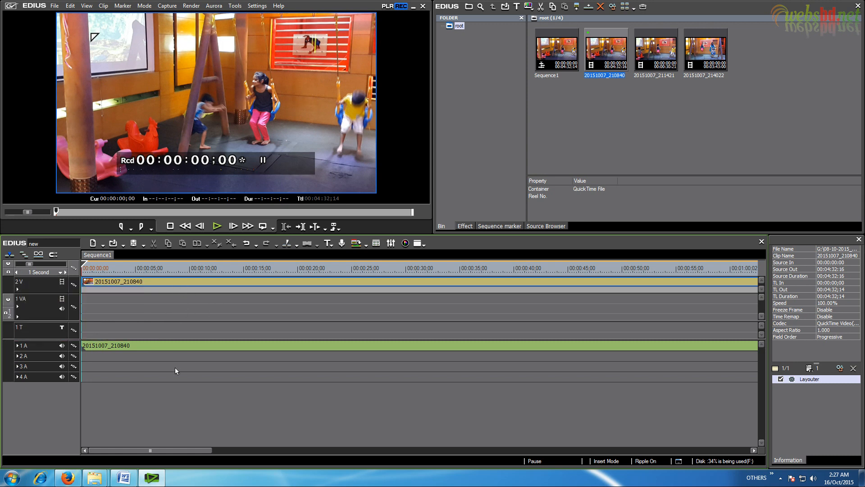
Step: Play back clip 20151007_210840 from about 9 seconds for a short stretch
click(158, 282)
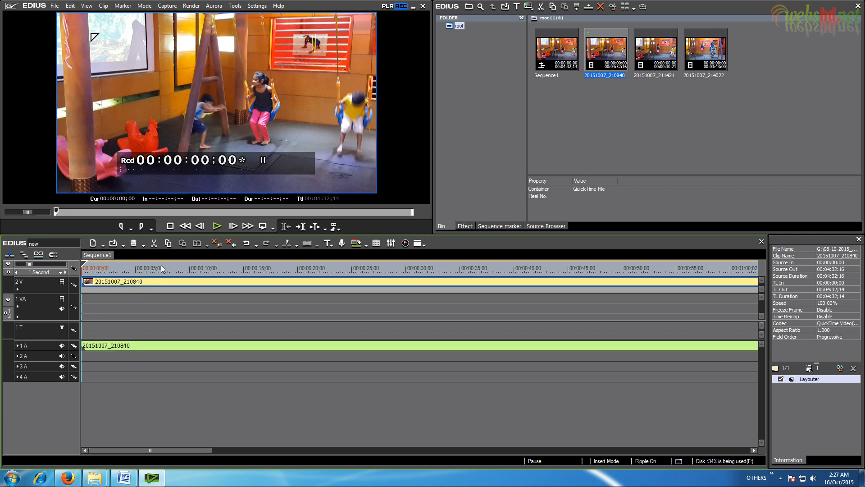
drag(165, 267, 185, 269)
click(217, 226)
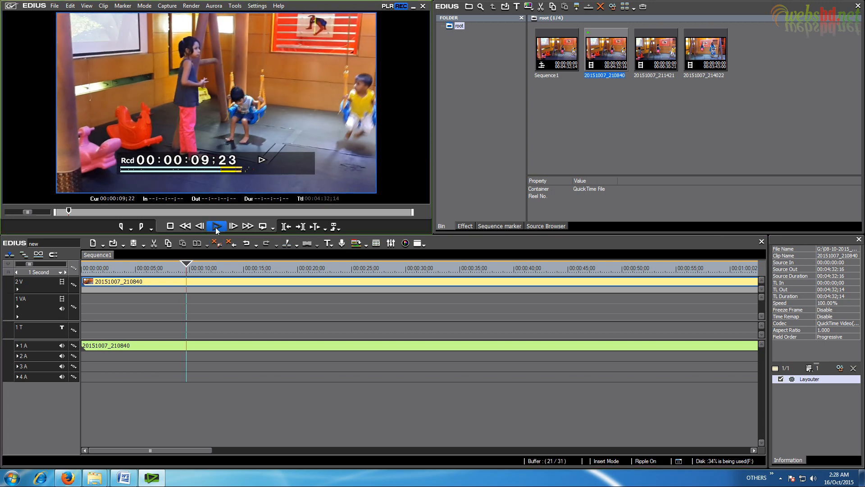
click(216, 226)
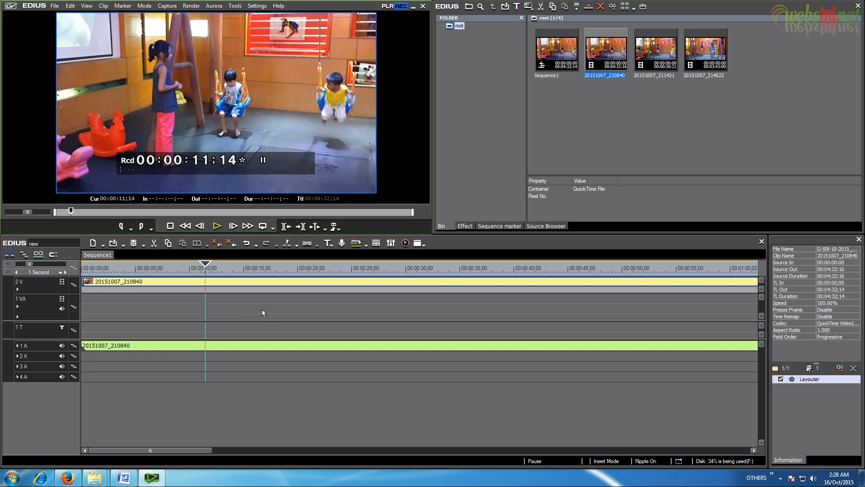
Step: Ungroup the video and audio parts of clip 20151007_210840 on the timeline
right_click(225, 283)
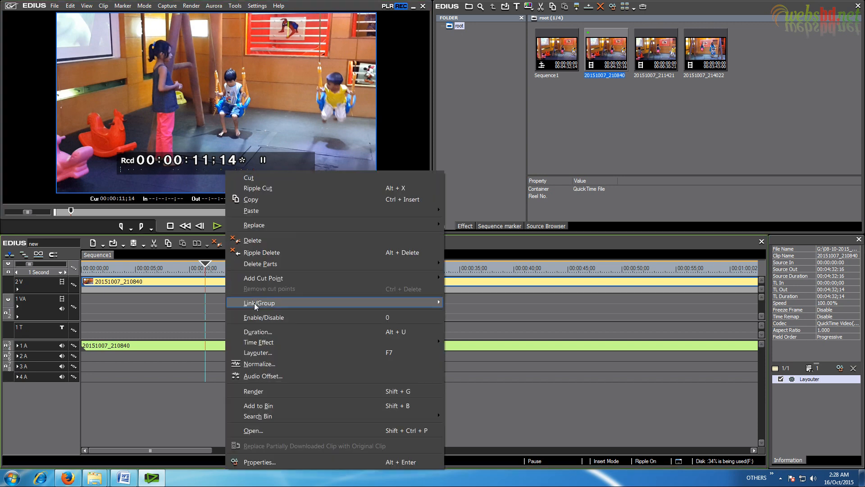
mouse_move(254, 304)
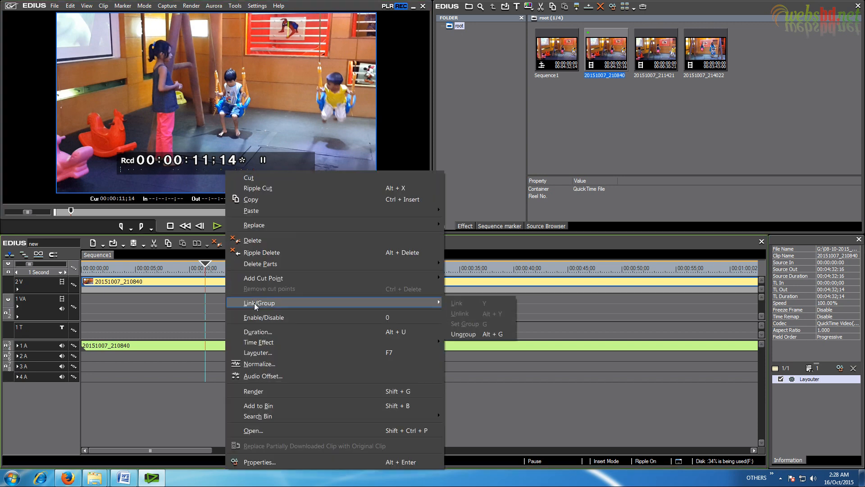
click(481, 335)
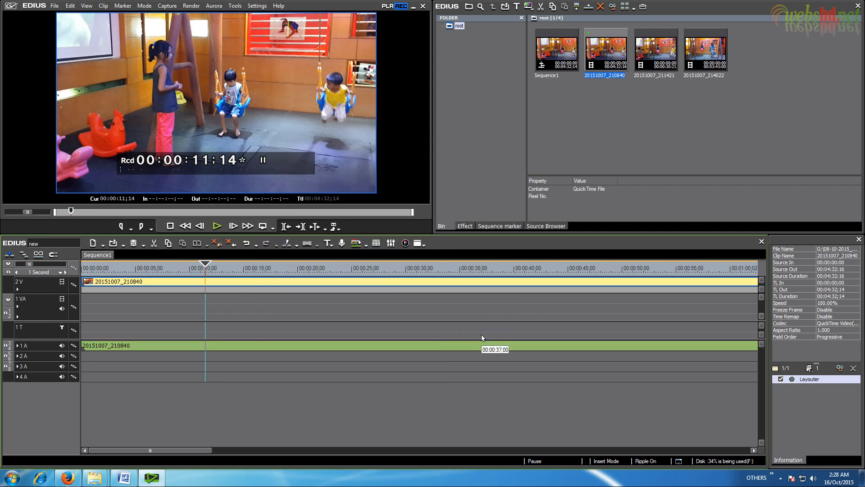
Step: Move the ungrouped audio and video separately along their tracks, leaving the video at the sequence start and the audio near it
drag(176, 345, 281, 346)
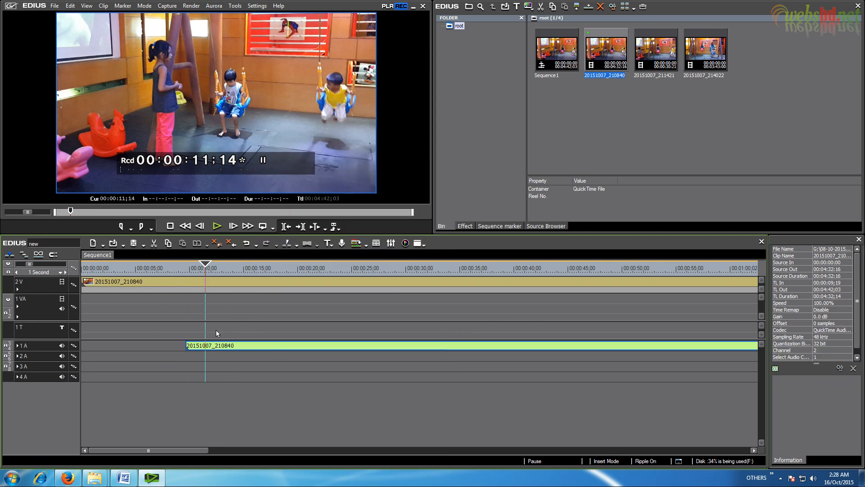
drag(195, 286, 319, 284)
drag(219, 346, 157, 346)
drag(241, 282, 104, 286)
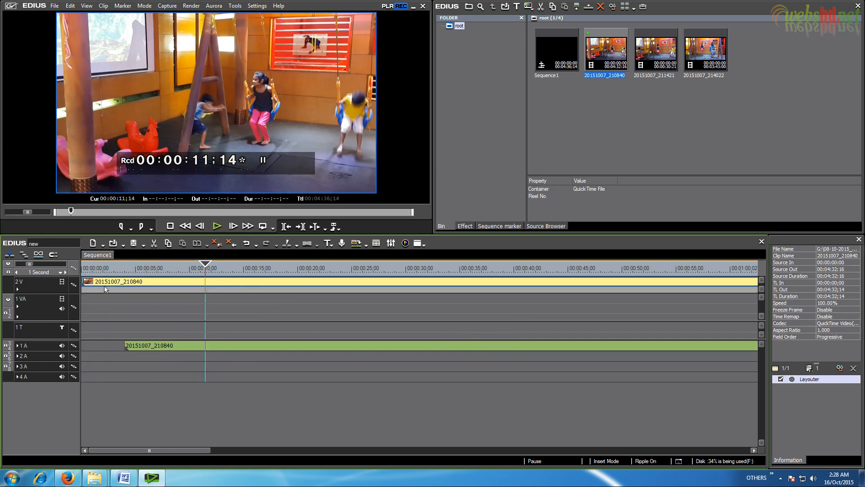
drag(161, 345, 124, 346)
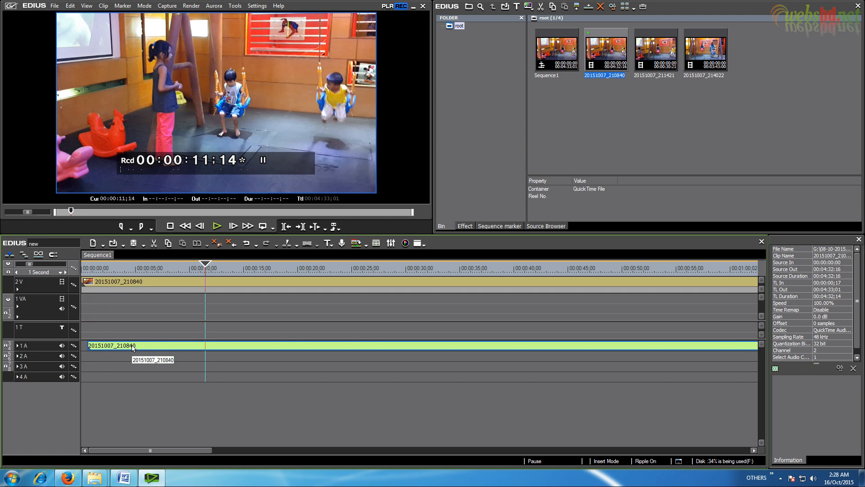
Step: Delete the ungrouped audio from track 1A and play back the remaining video, leaving the playhead at about 00:00:08;04
right_click(132, 346)
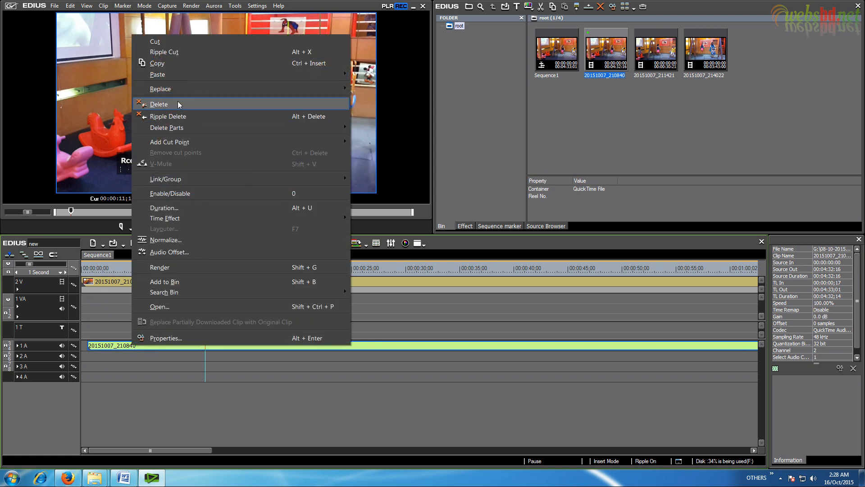
click(159, 105)
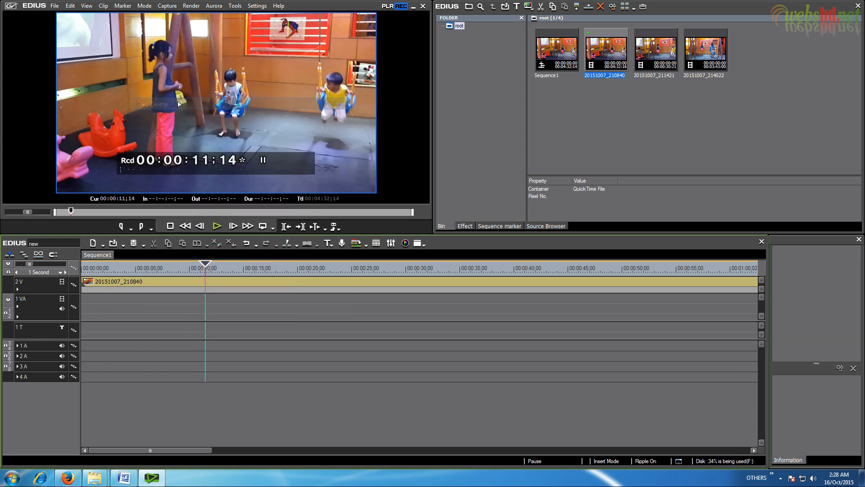
click(217, 226)
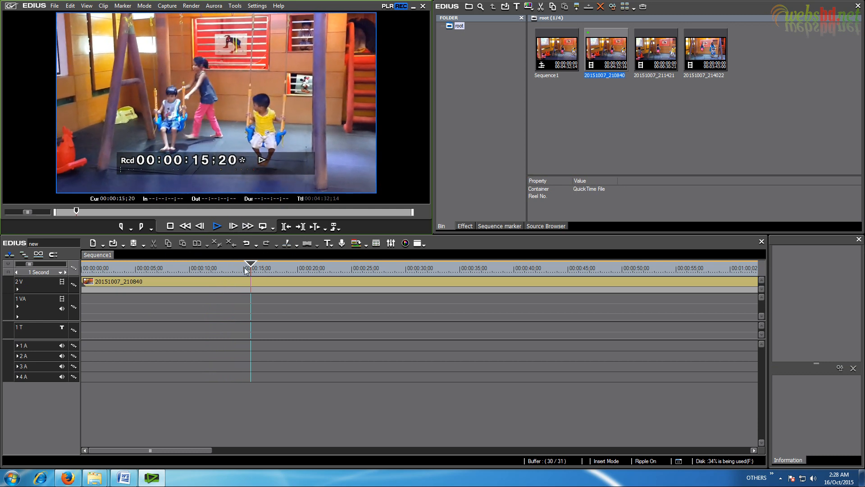
click(216, 226)
click(262, 265)
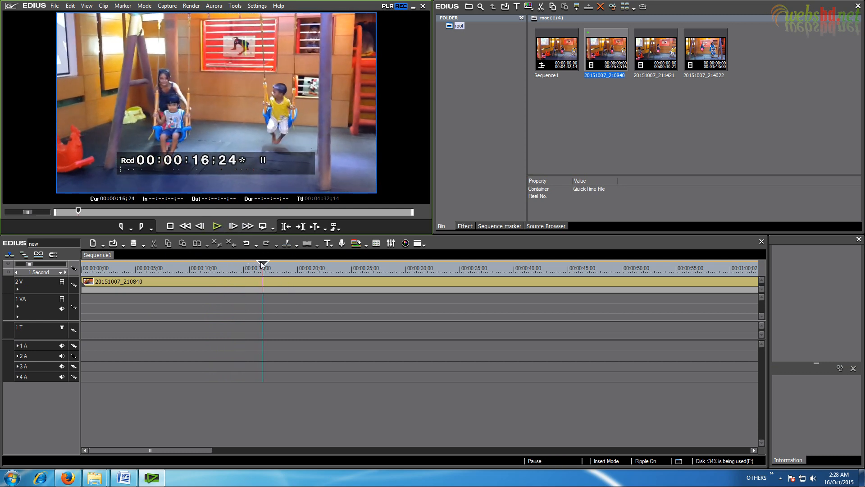
drag(264, 266, 171, 285)
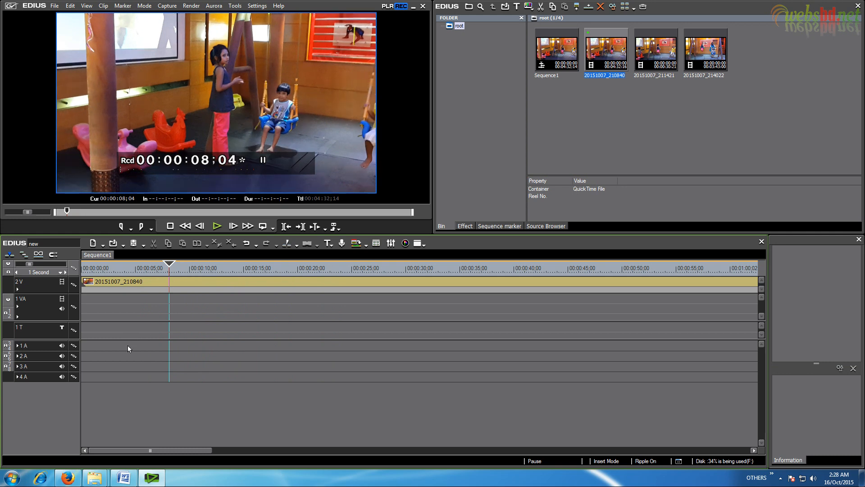
Step: Import the audio file Hindi - Track (6) from the Hindi-Music folder inside SOUND'S on drive F into the bin
right_click(143, 345)
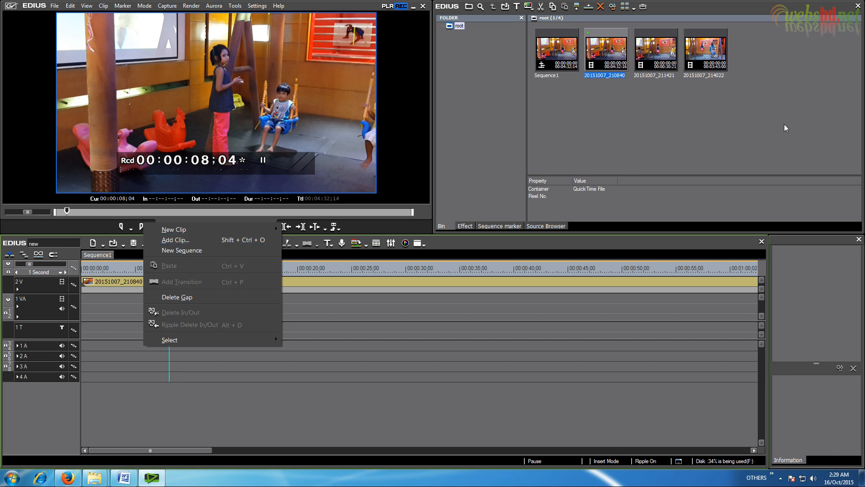
click(753, 101)
right_click(645, 109)
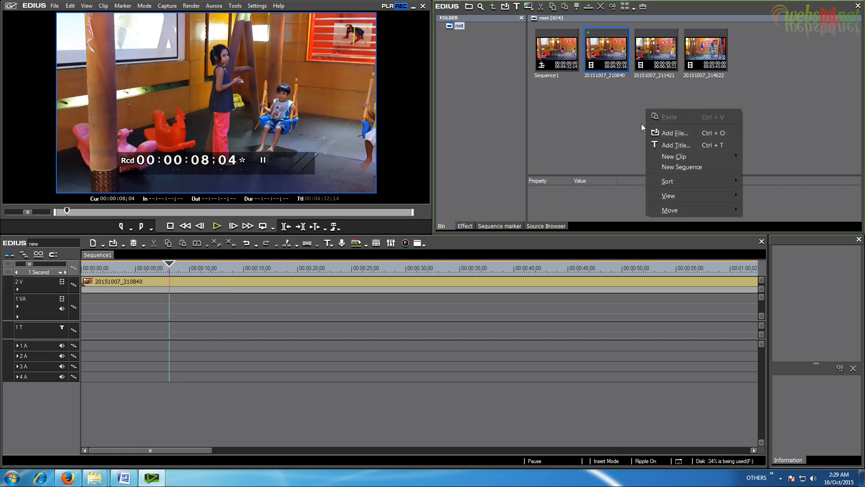
click(682, 134)
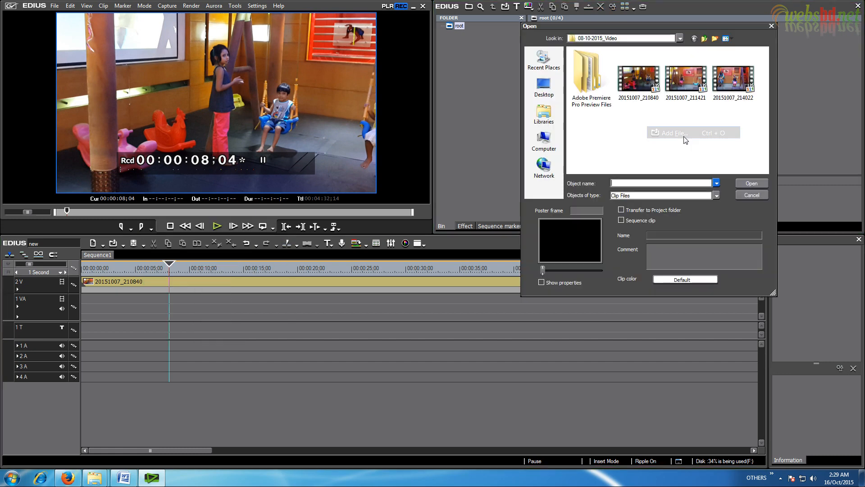
click(546, 143)
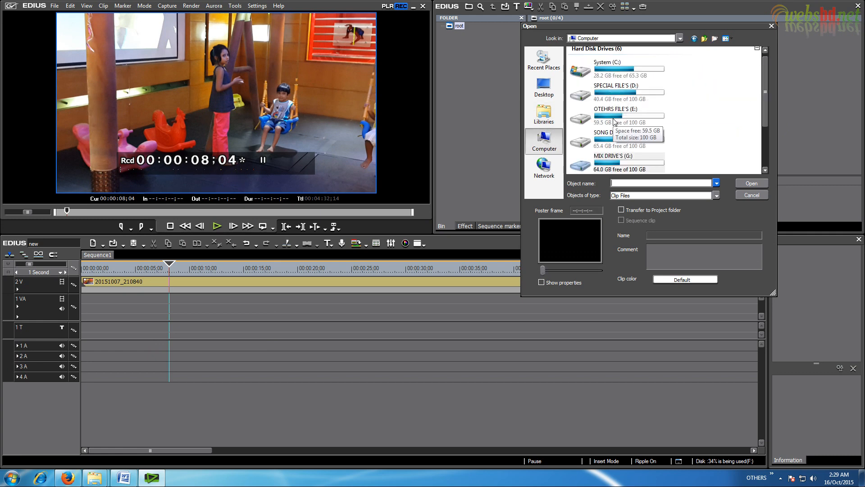
double_click(616, 137)
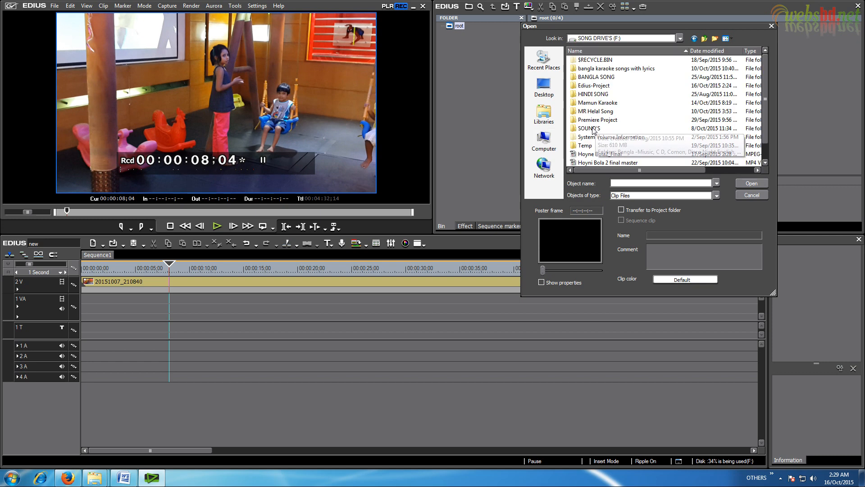
double_click(604, 128)
double_click(591, 94)
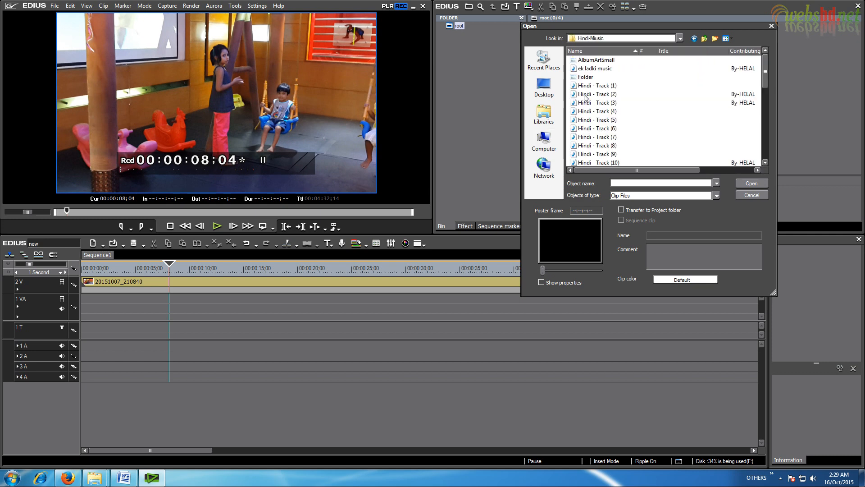
double_click(605, 128)
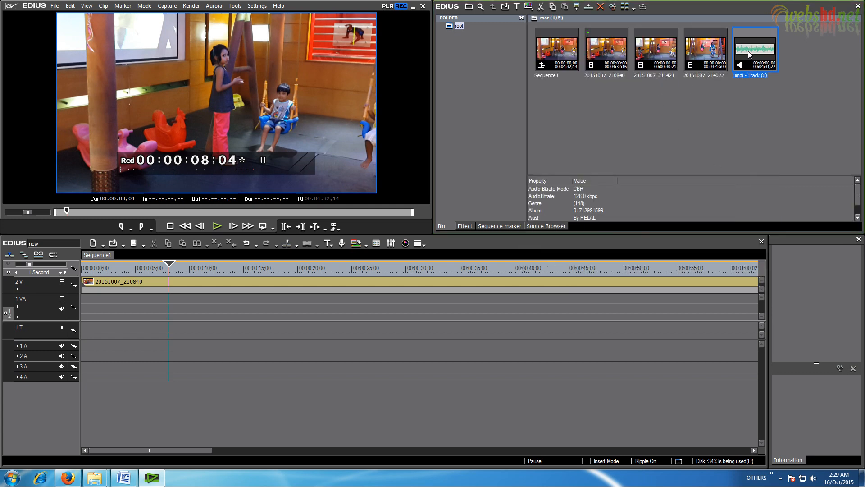
Step: Try placing Hindi - Track (6) from the bin at the sequence start on tracks 2A and 1A, undoing each placement
drag(748, 50, 84, 359)
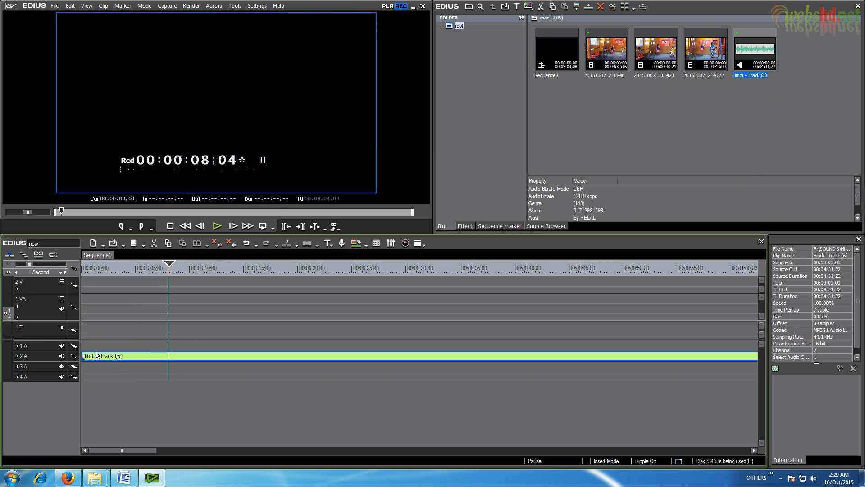
drag(102, 355, 100, 350)
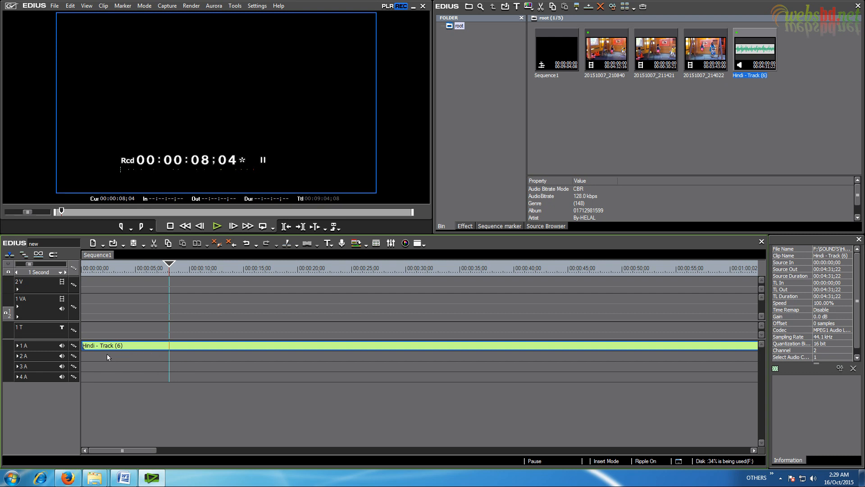
key(ctrl+z)
key(ctrl+z)
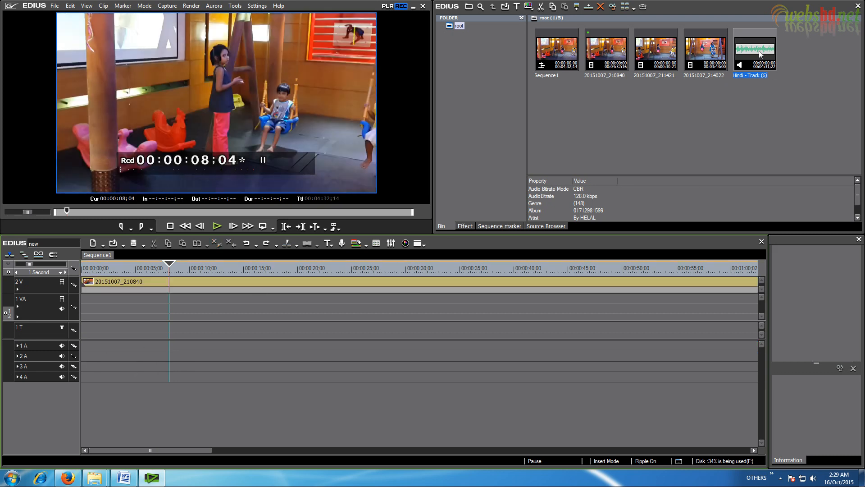
drag(761, 54, 85, 353)
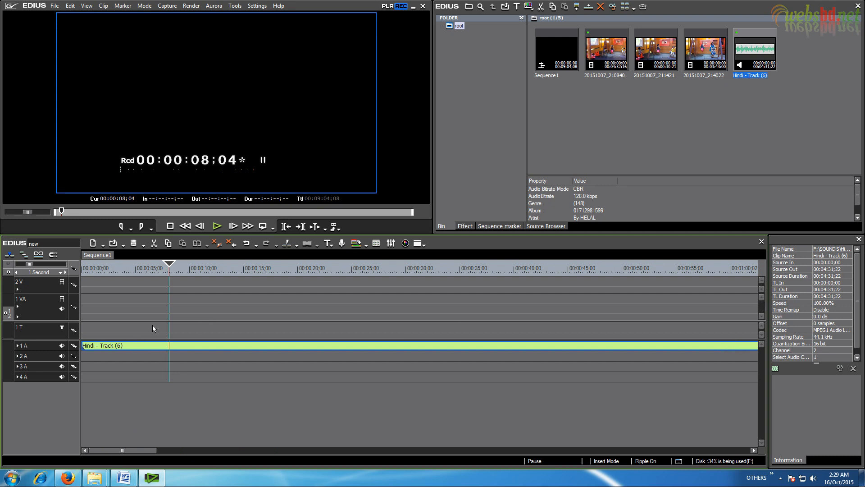
key(ctrl+z)
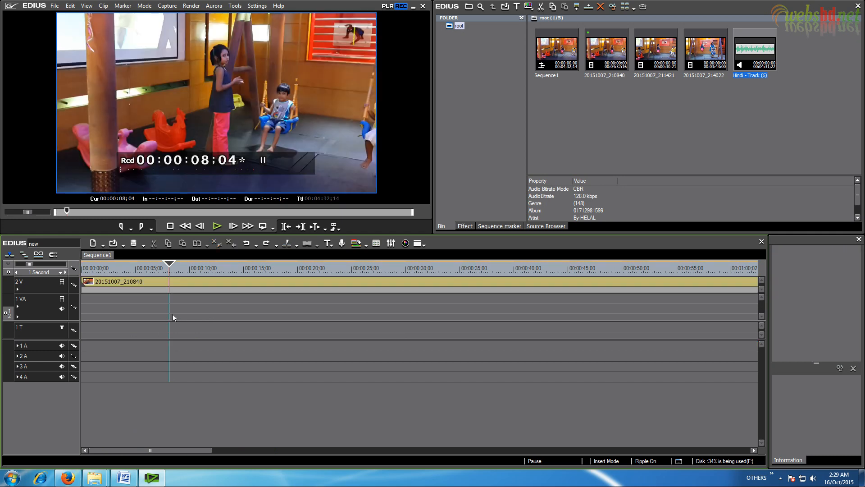
Step: Move the playhead to 00:00:16;15, try placing Hindi - Track (6) from the bin on track 4A, and undo that placement
click(260, 268)
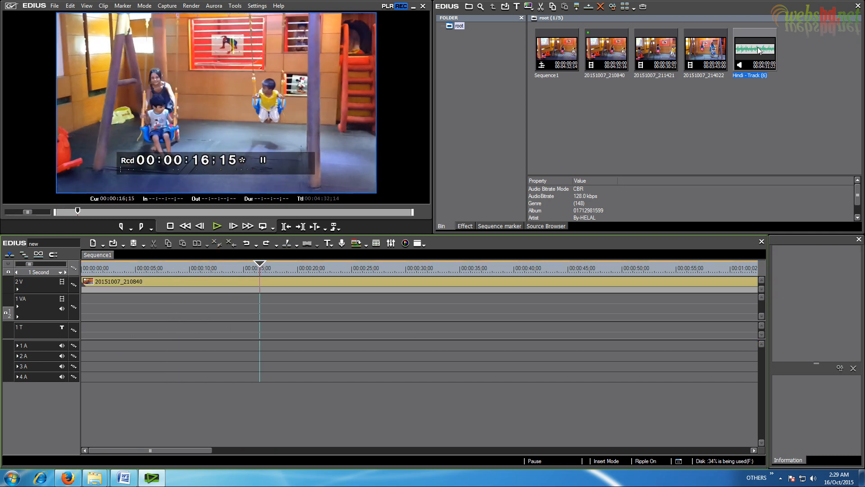
drag(539, 262, 86, 378)
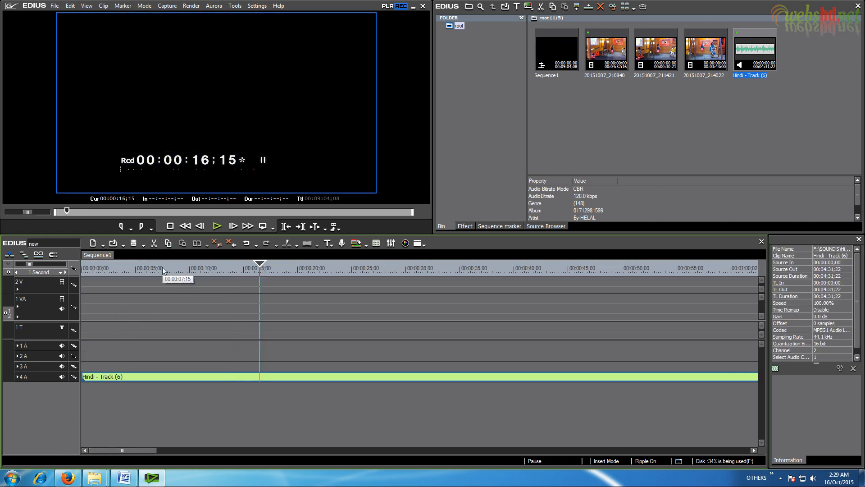
key(ctrl+z)
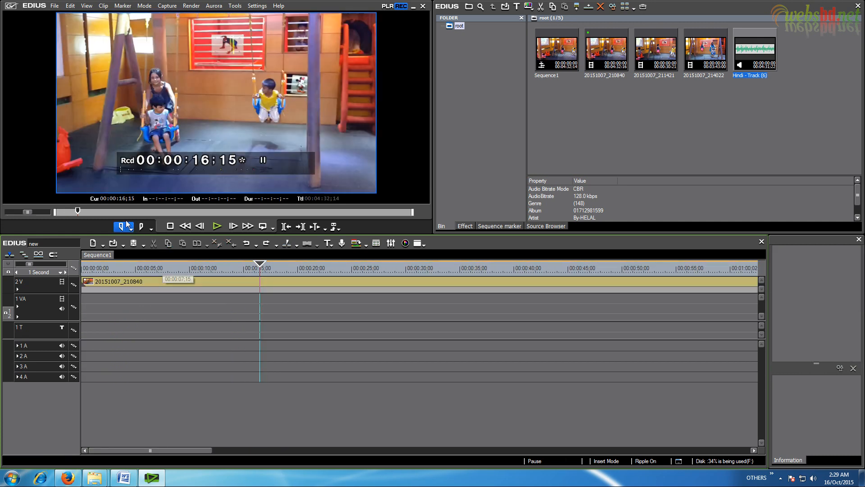
Step: Add Hindi - Track (6) from drive F's SOUND'S Hindi-Music folder directly to track 1A and move it to the sequence start
right_click(102, 346)
click(153, 367)
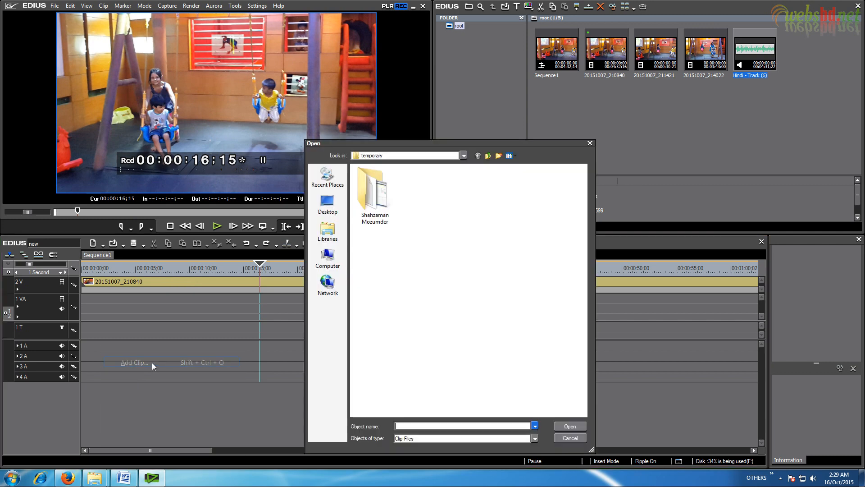
click(335, 266)
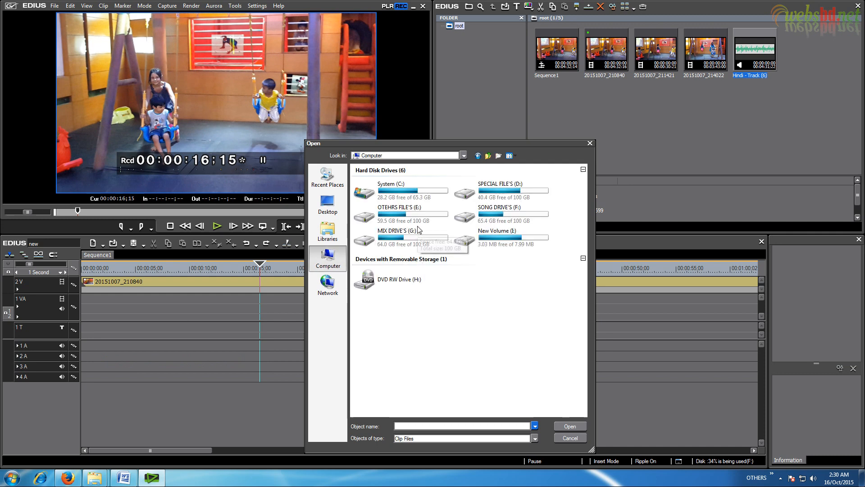
double_click(496, 217)
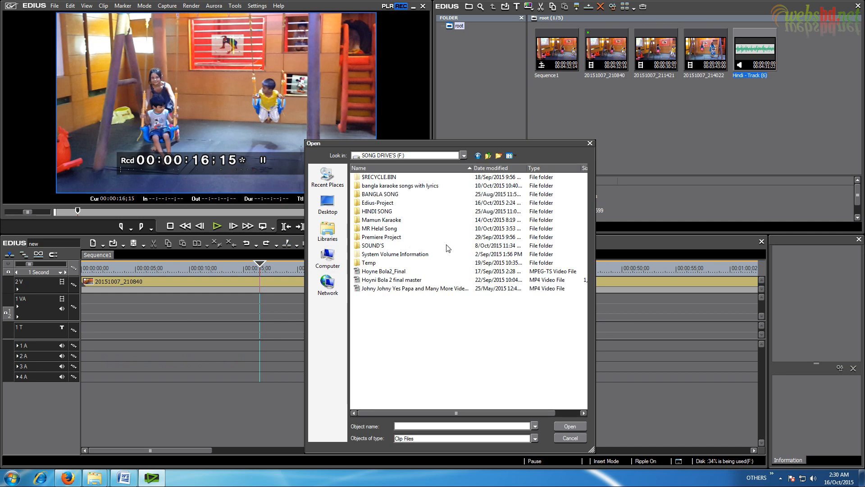
click(378, 248)
double_click(377, 249)
double_click(376, 212)
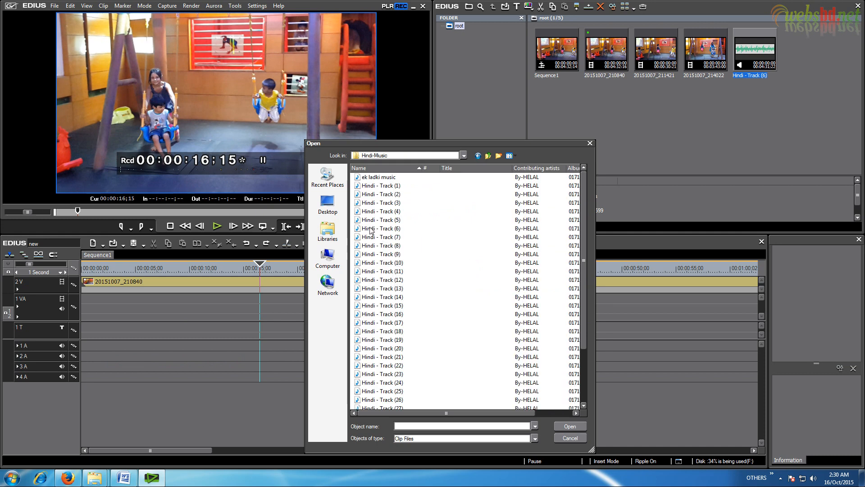
double_click(370, 229)
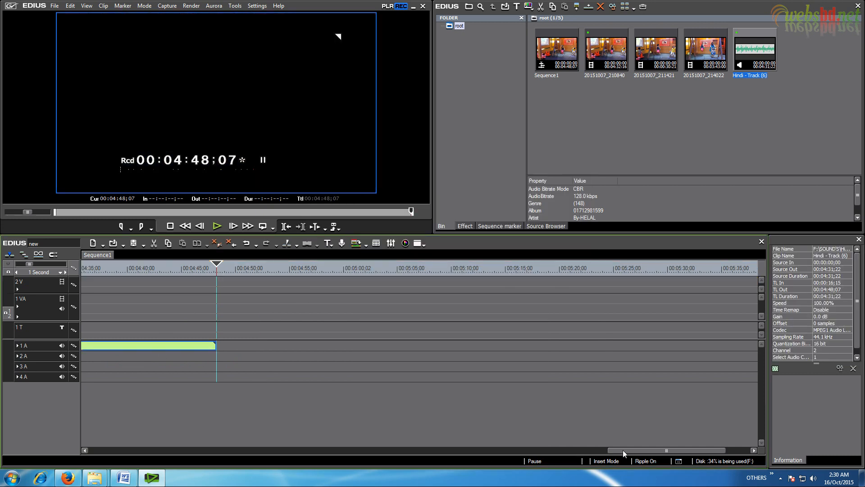
drag(624, 453, 94, 455)
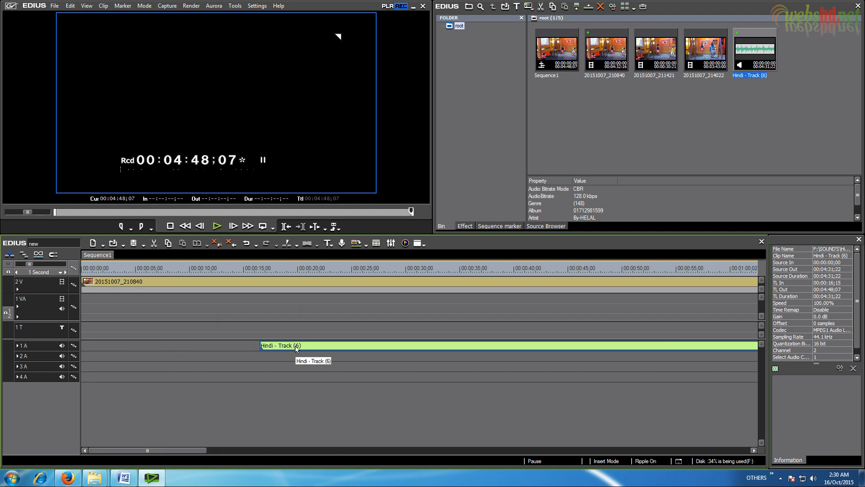
drag(296, 348, 118, 348)
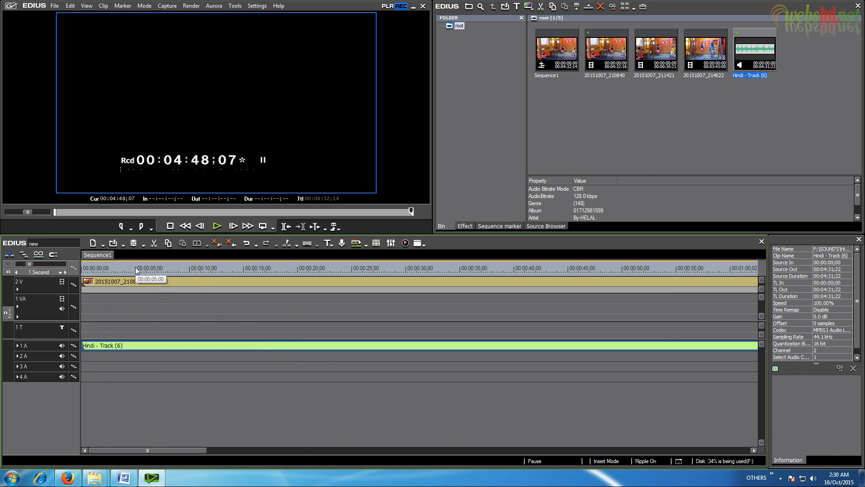
Step: Play back the video with its music from about 00:00:08;17 and pause at about 00:00:15;03
drag(135, 267, 175, 270)
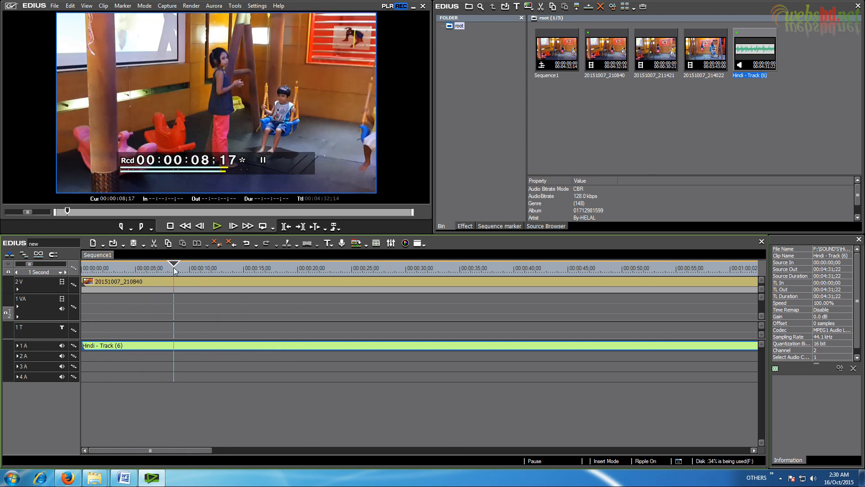
click(218, 226)
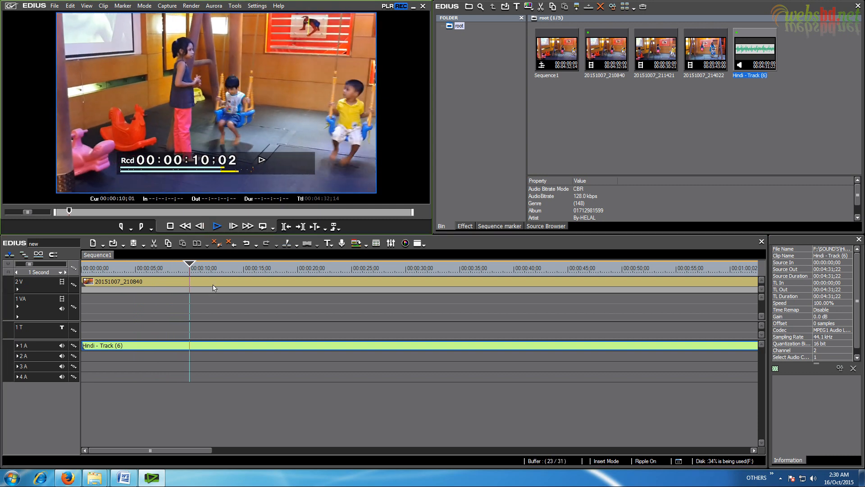
click(218, 225)
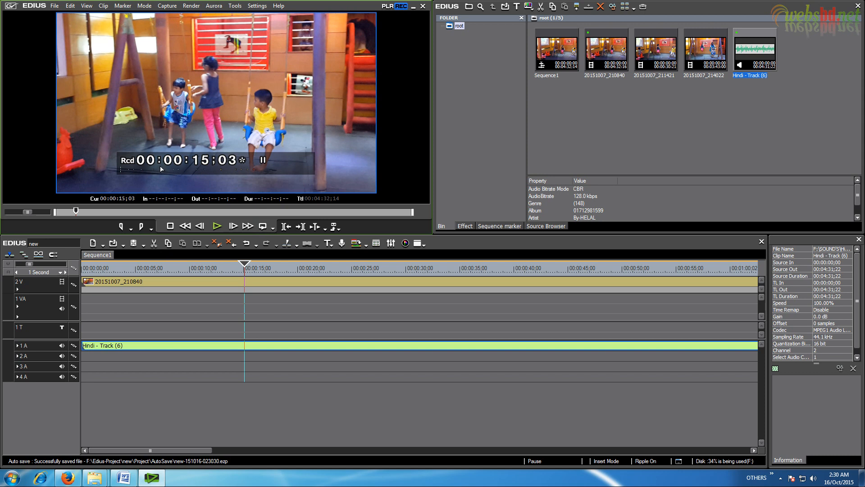
Step: Save the current project
click(55, 7)
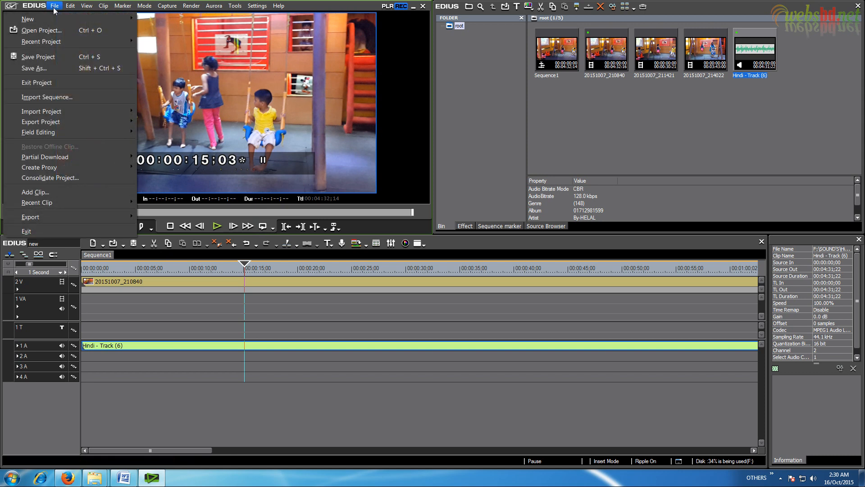
click(46, 56)
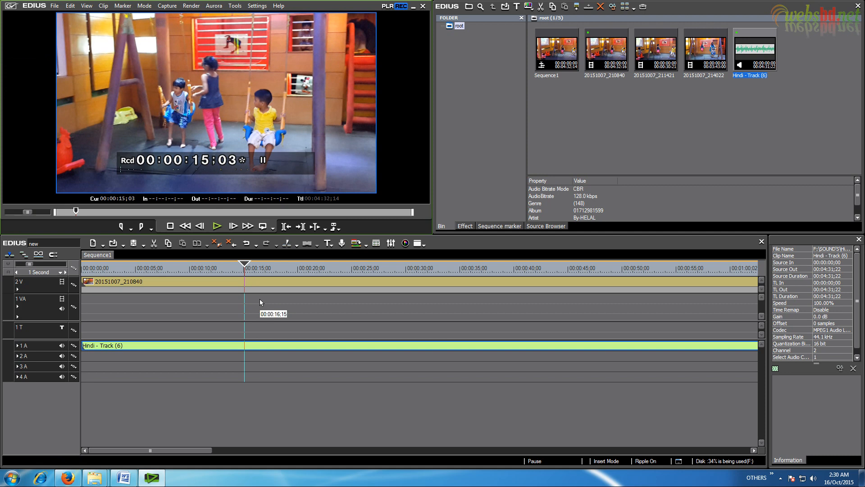
click(54, 5)
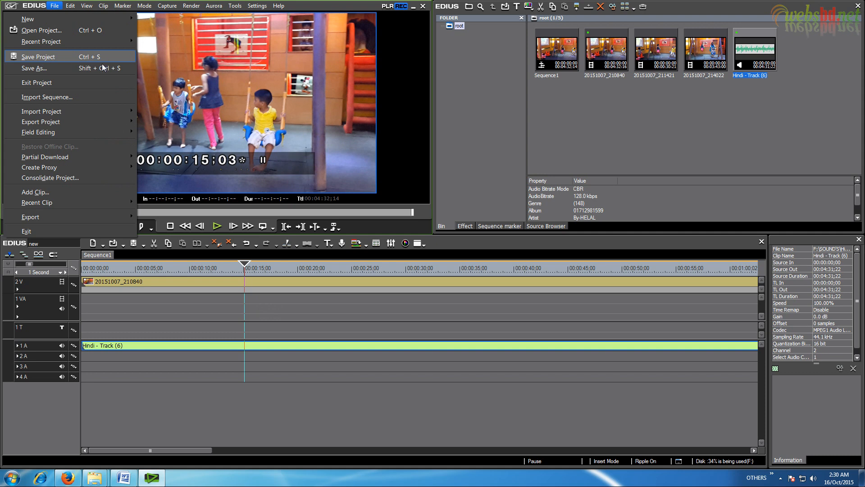
Step: Scrub the sequence to about 00:00:21;17 and back to about 00:00:16;27, and mute audio track 1A
drag(246, 265, 315, 269)
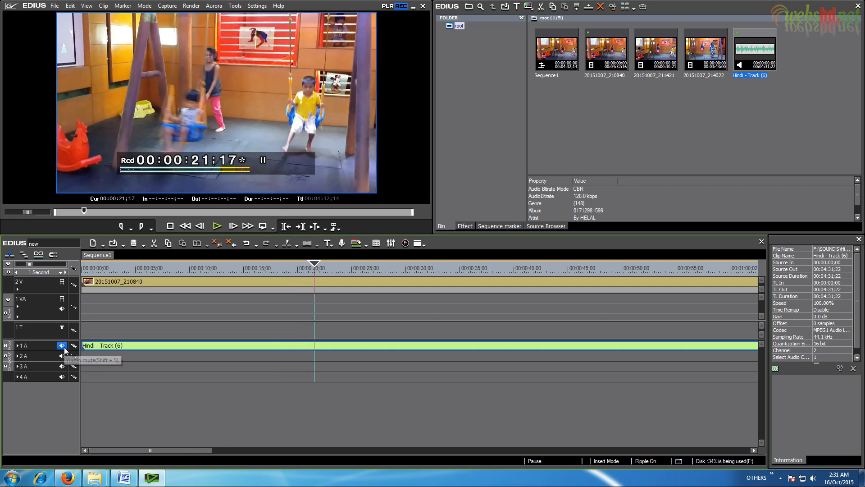
drag(314, 266, 265, 269)
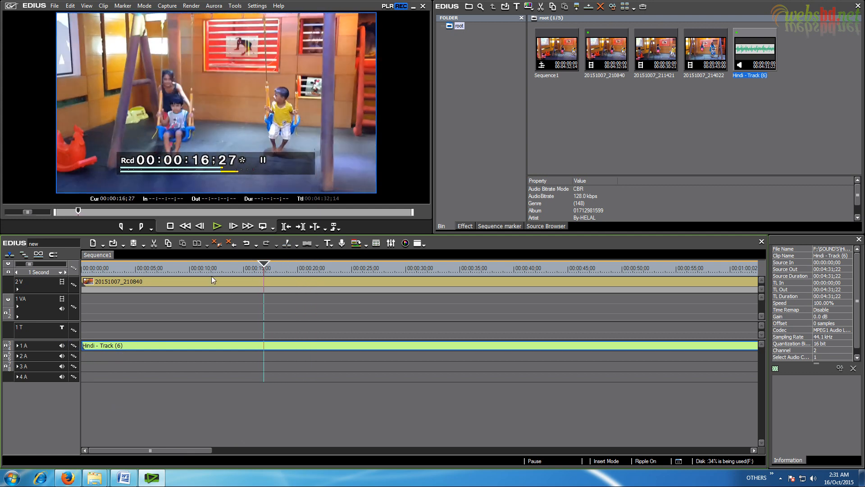
click(61, 345)
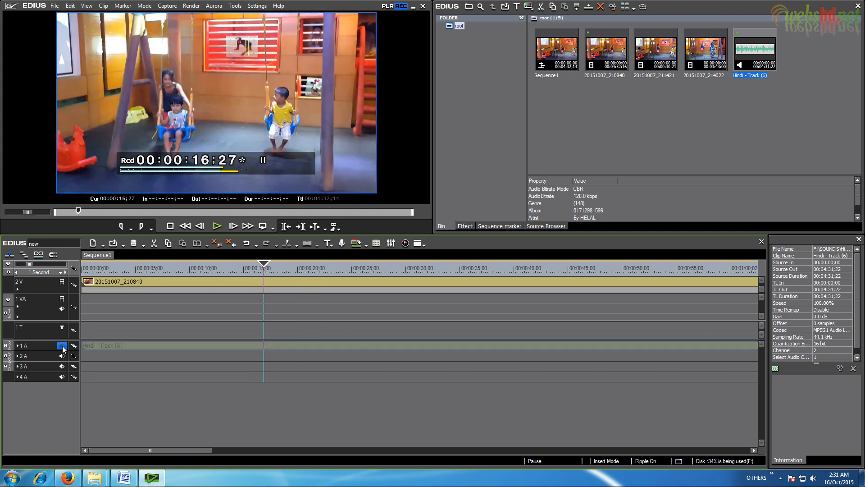
Step: Scrub through the sequence with track 1A muted, reviewing up to the clips' end and leaving the playhead at about 00:04:05;13
drag(266, 268, 328, 280)
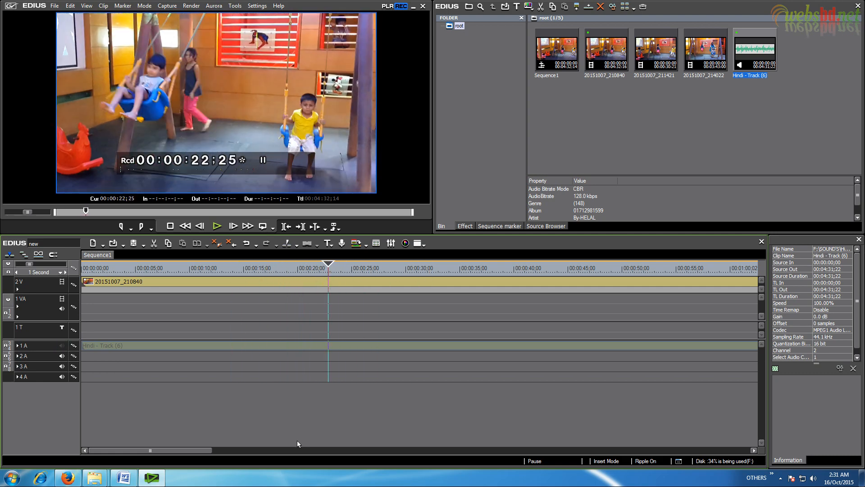
drag(186, 448, 228, 448)
drag(151, 267, 337, 280)
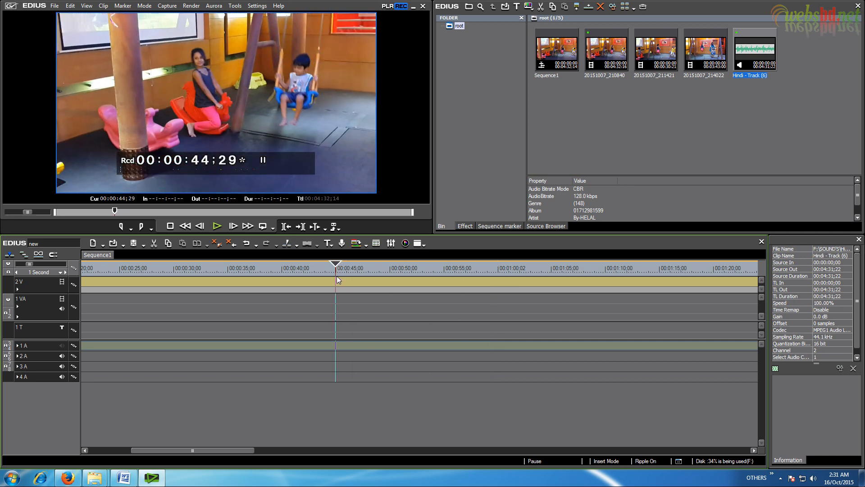
drag(206, 451, 335, 451)
drag(314, 275, 583, 290)
drag(332, 451, 617, 435)
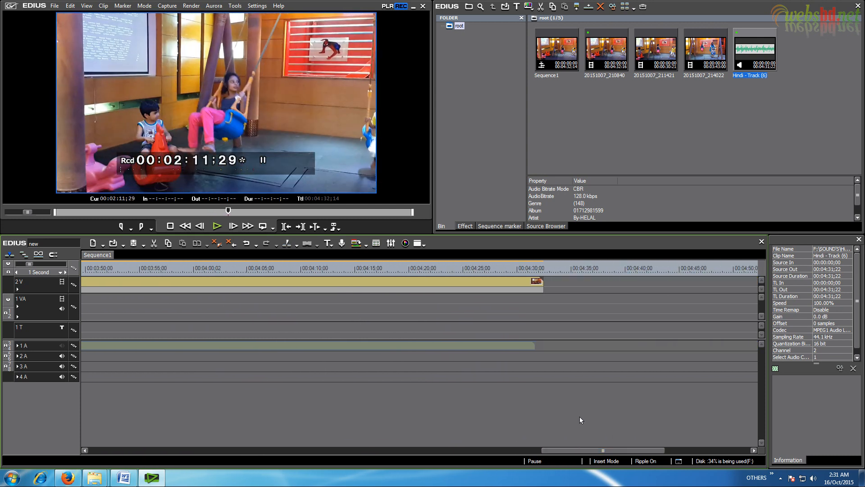
drag(328, 270, 252, 270)
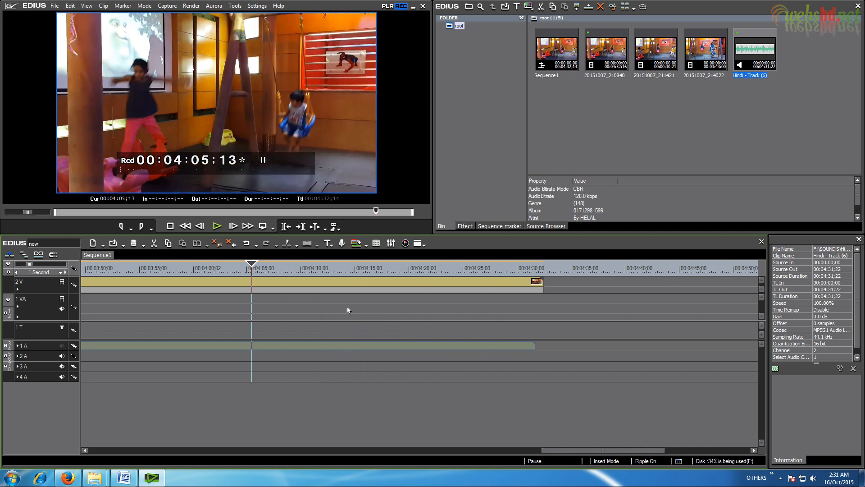
drag(603, 452, 135, 452)
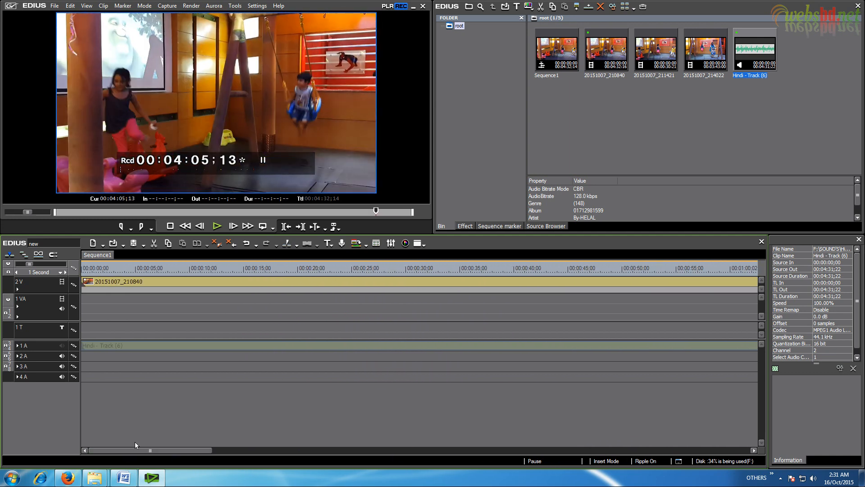
drag(345, 270, 217, 272)
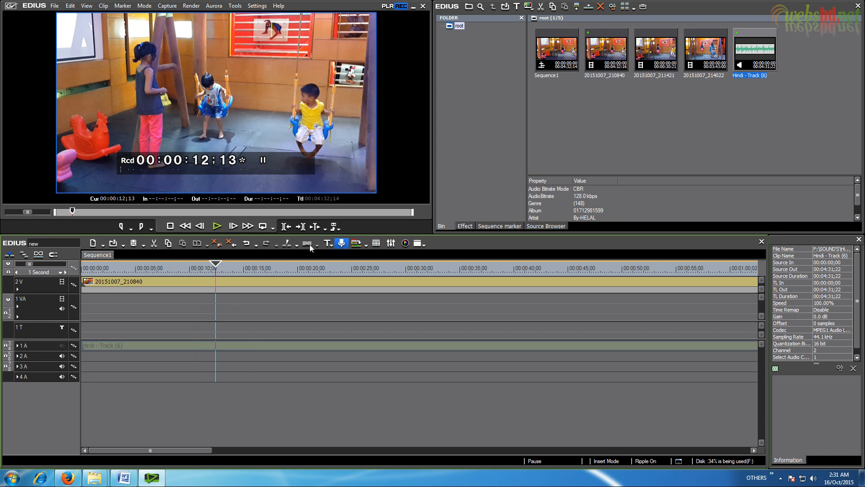
click(287, 246)
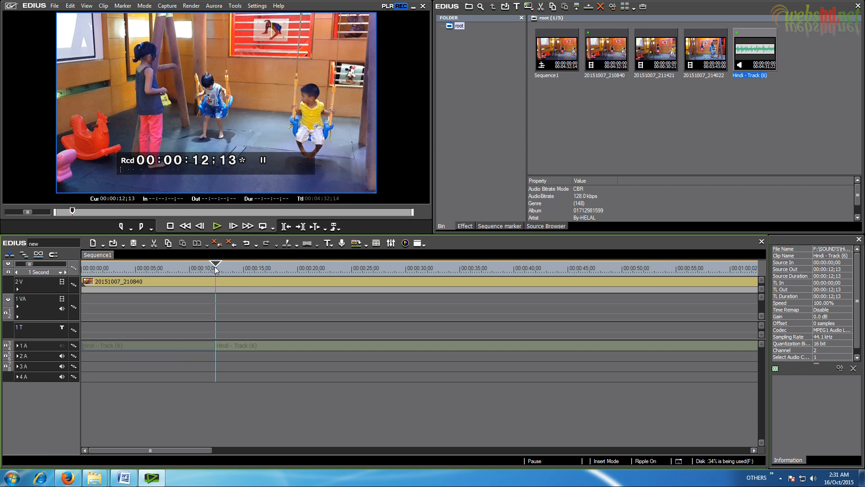
drag(216, 267, 191, 273)
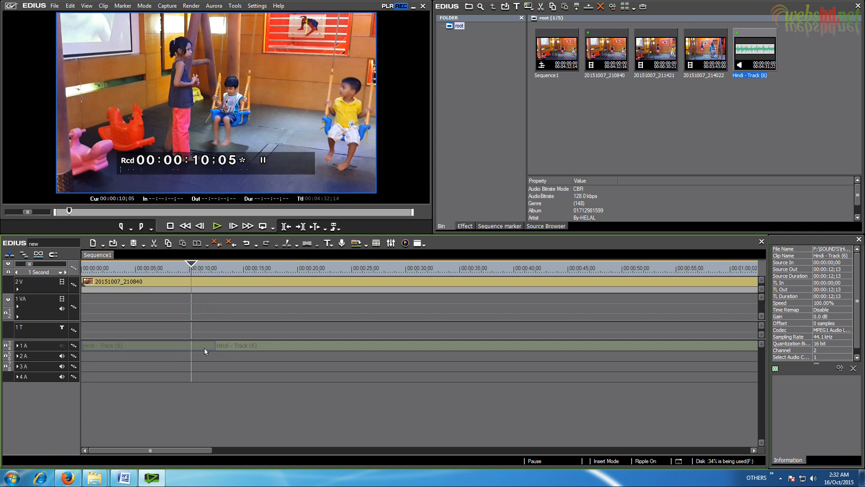
click(202, 349)
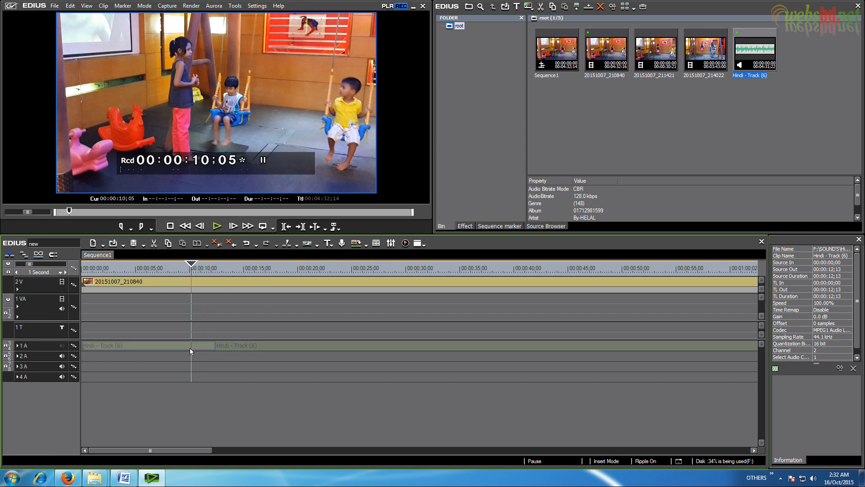
key(ctrl+z)
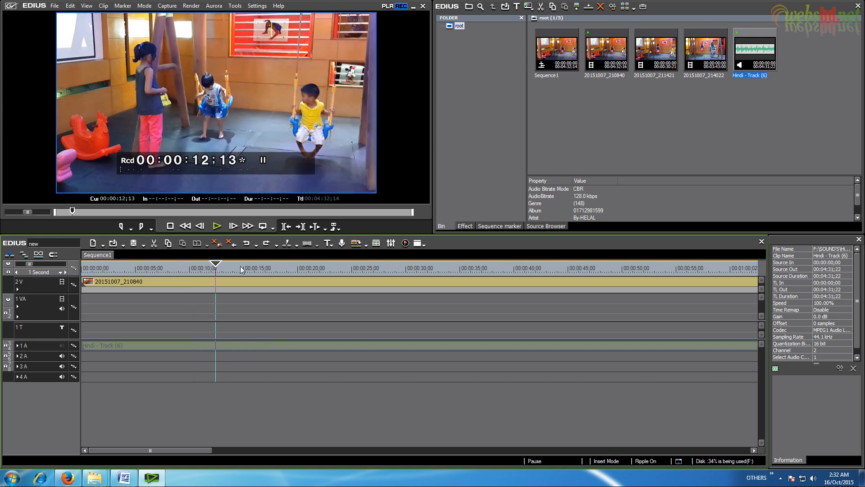
Step: Split the video clip on track 2V at 00:00:11;09 and again at 00:00:07;24
drag(218, 266, 201, 283)
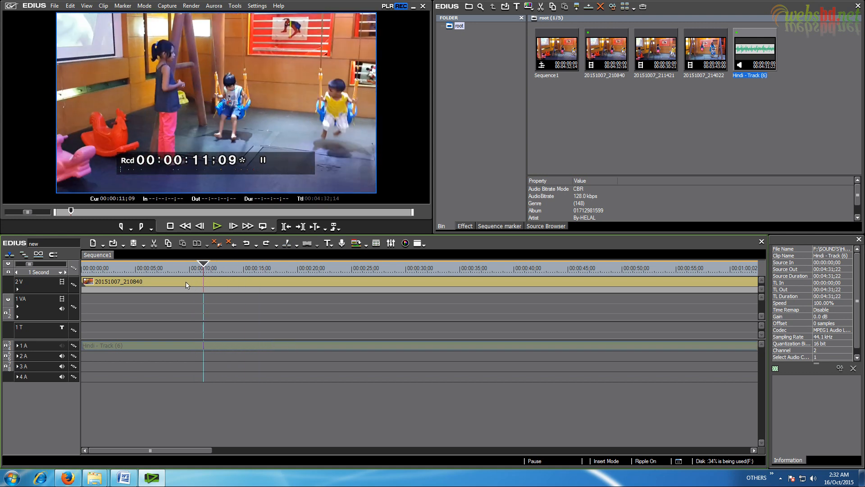
click(186, 285)
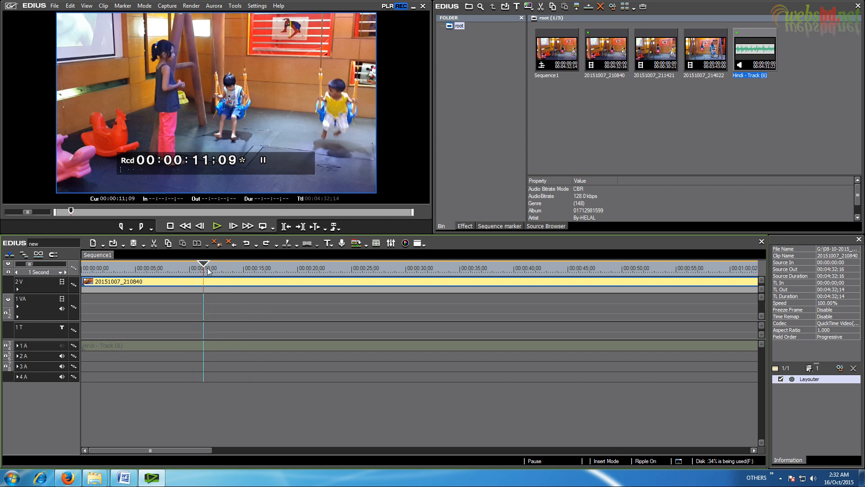
click(287, 243)
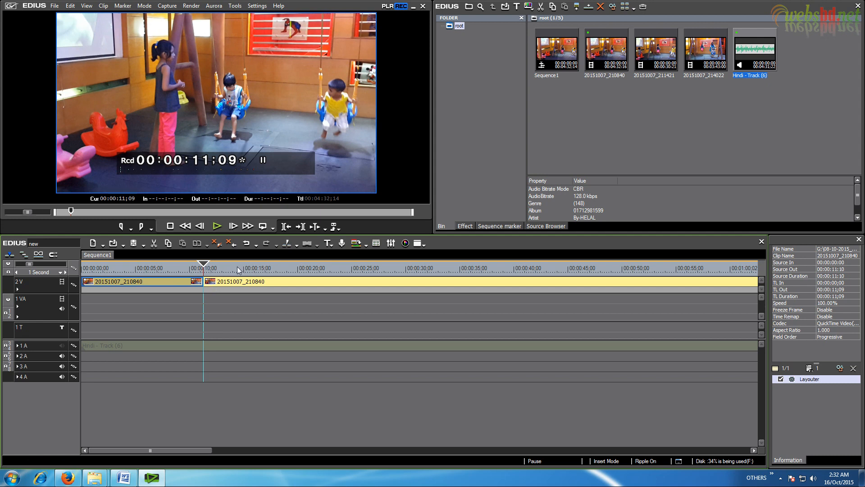
drag(205, 267, 165, 271)
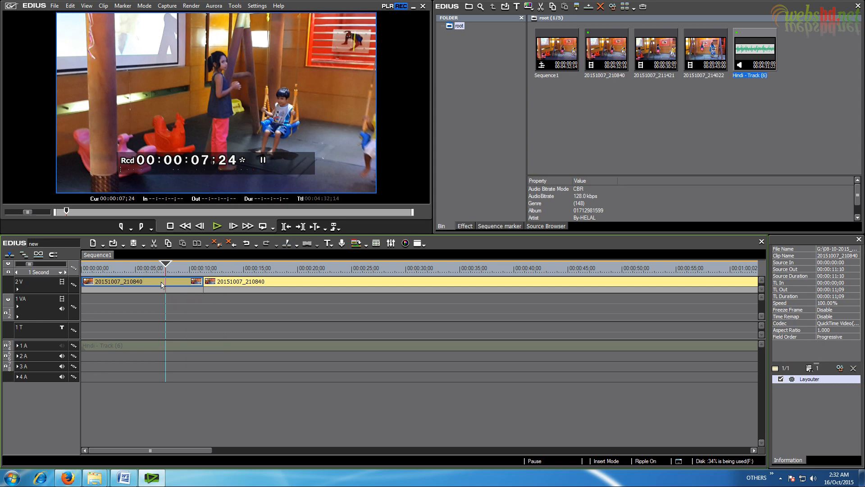
click(162, 282)
key(c)
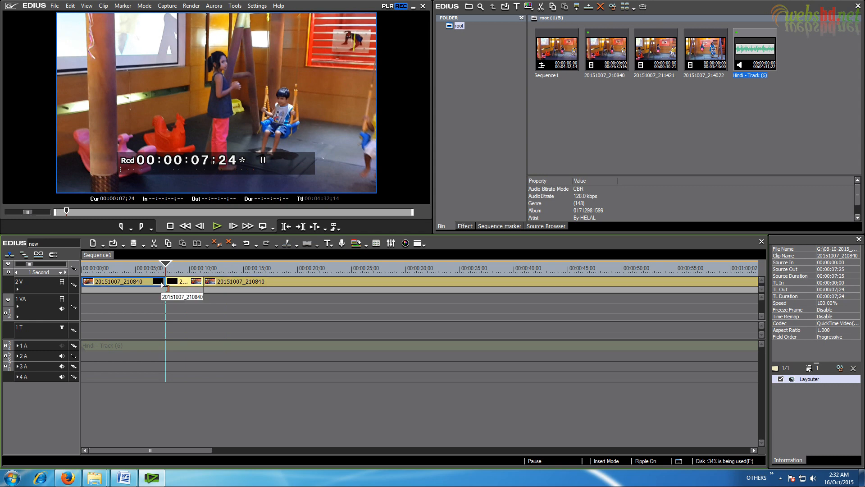
Step: Delete the first two short pieces of the split video clip on track 2V
drag(167, 264, 138, 266)
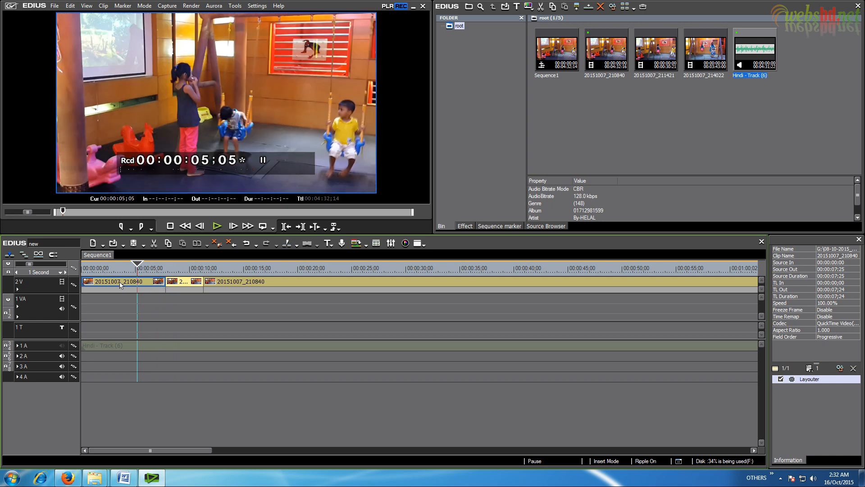
click(120, 283)
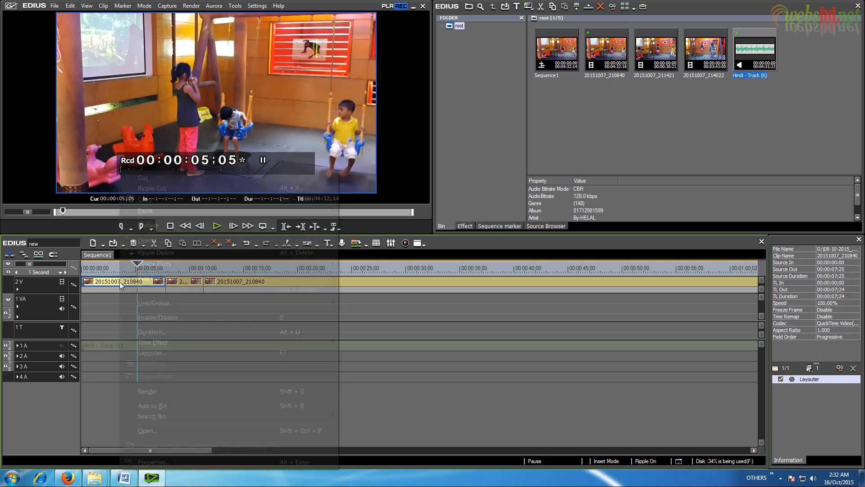
right_click(120, 283)
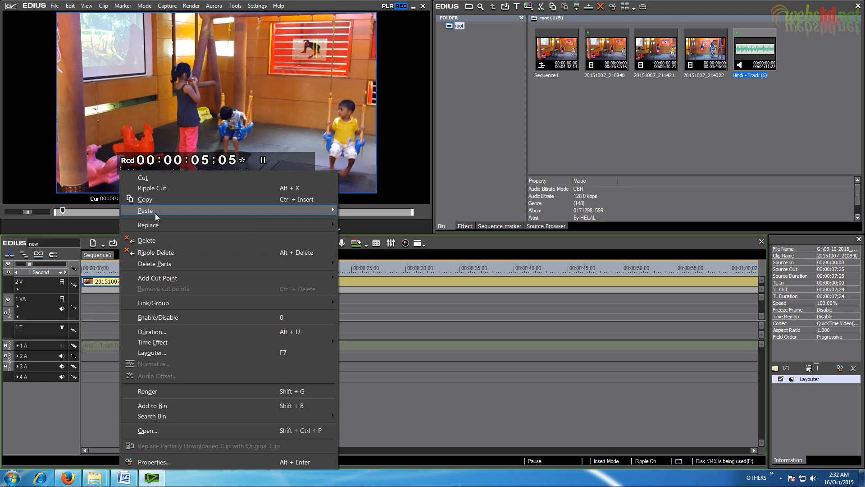
click(156, 241)
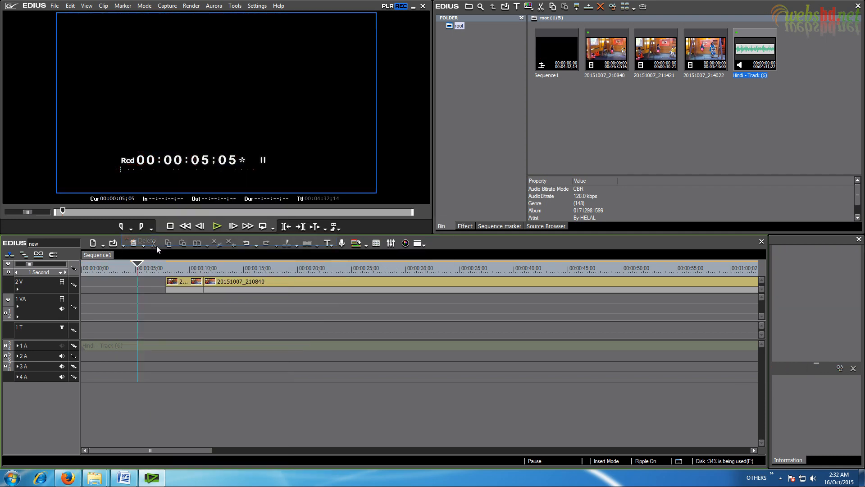
click(181, 287)
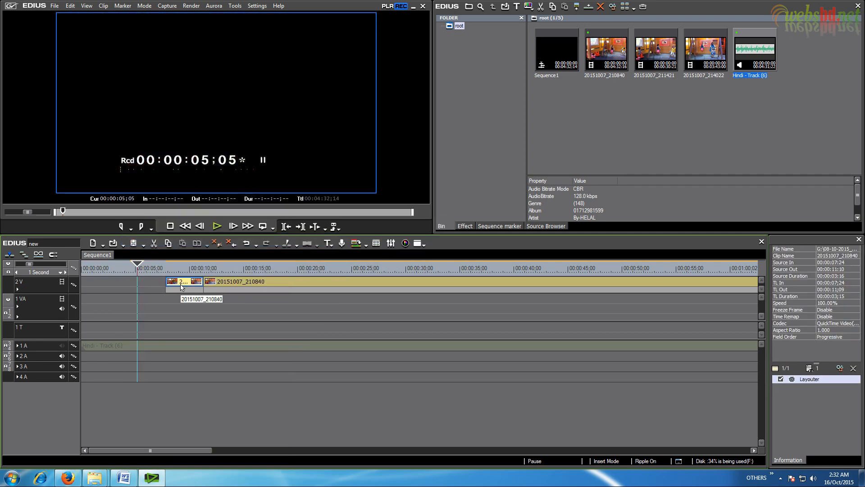
key(Delete)
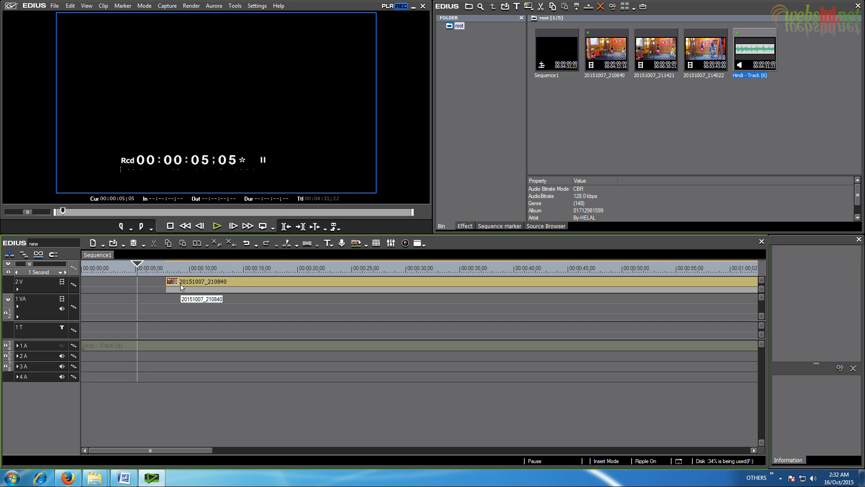
Step: Remove the empty gap before the remaining video clip on track 2V so it starts at 00:00:00;00
click(187, 286)
drag(153, 268, 180, 271)
click(104, 283)
key(Delete)
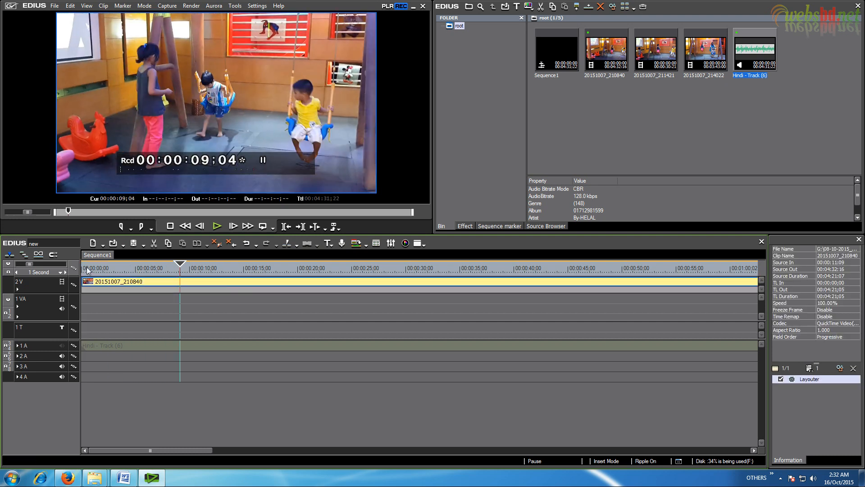
Step: Play the trimmed sequence from its start and pause at about 00:00:03;22
click(85, 269)
click(219, 228)
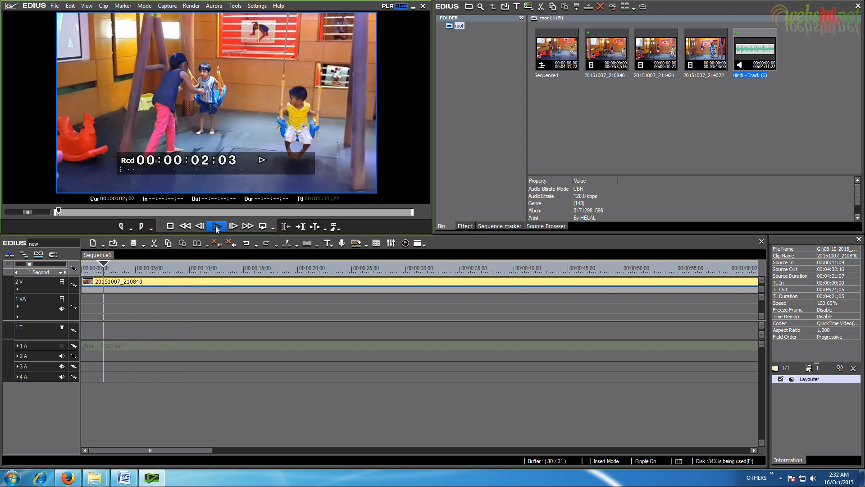
click(216, 227)
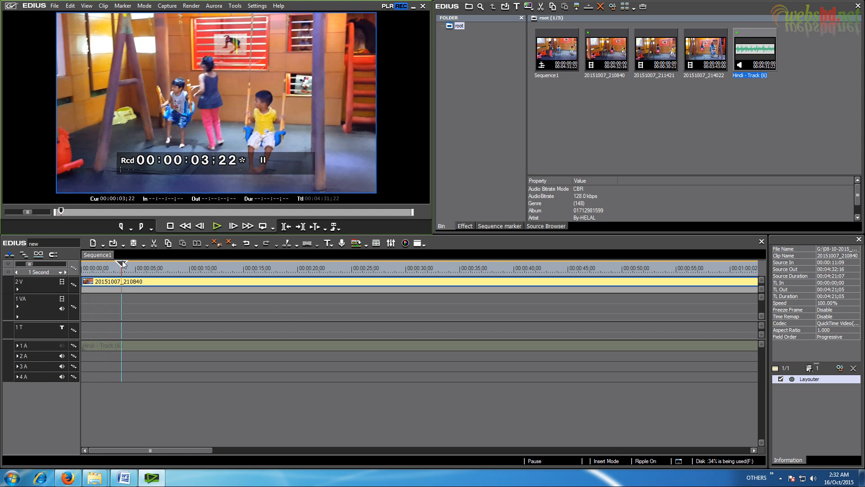
Step: Split the remaining video clip on track 2V at 00:00:55;02
drag(123, 261, 483, 270)
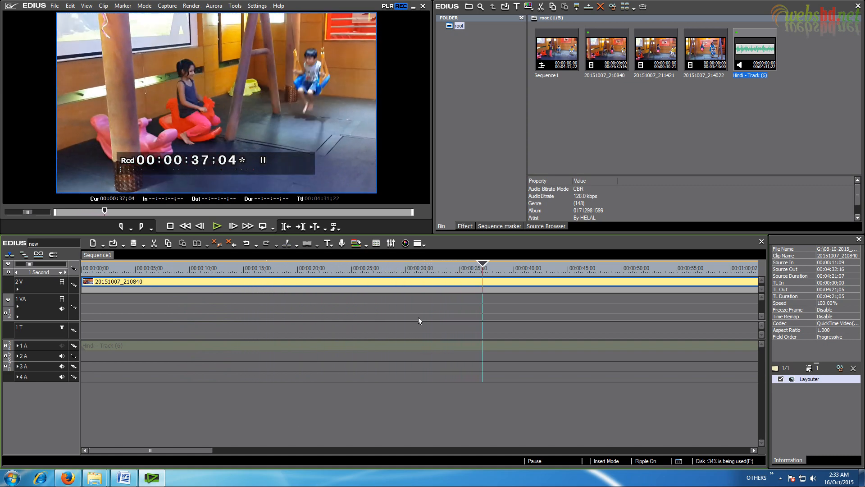
drag(188, 450, 250, 450)
drag(159, 266, 353, 273)
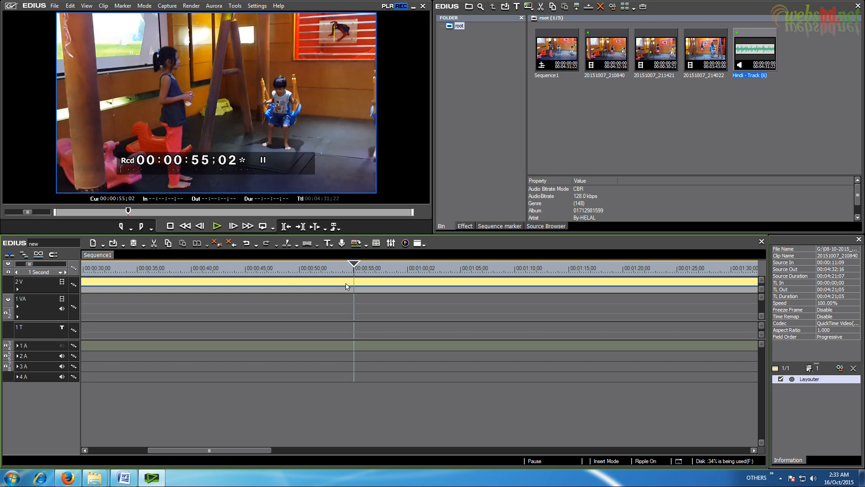
click(287, 243)
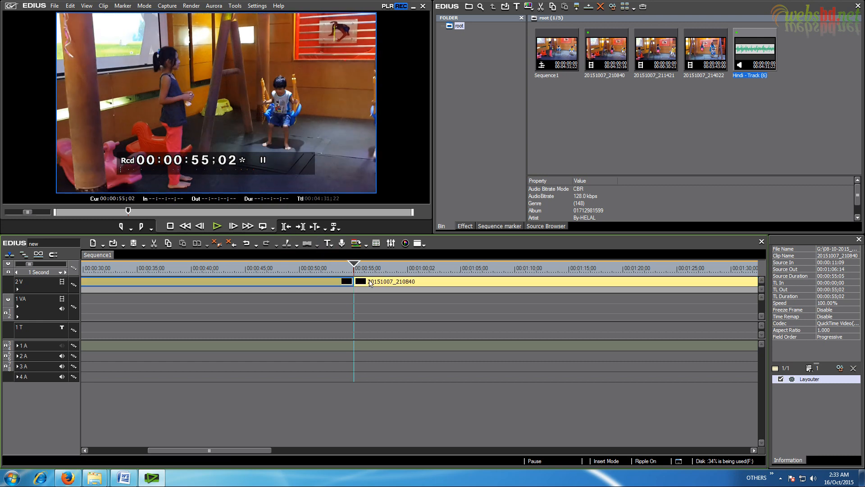
Step: Move the second part of the split video to track 1VA, starting at about 00:00:52;22 to overlap the first part's end
drag(369, 268, 392, 269)
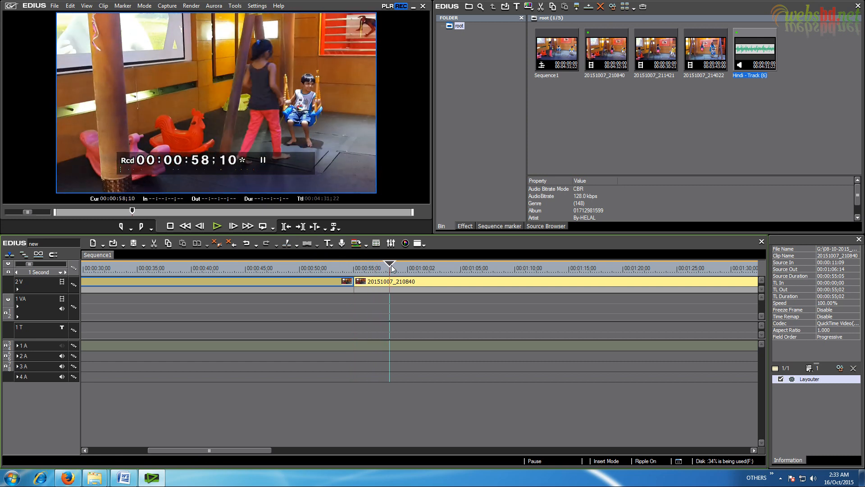
click(373, 283)
drag(373, 284, 329, 300)
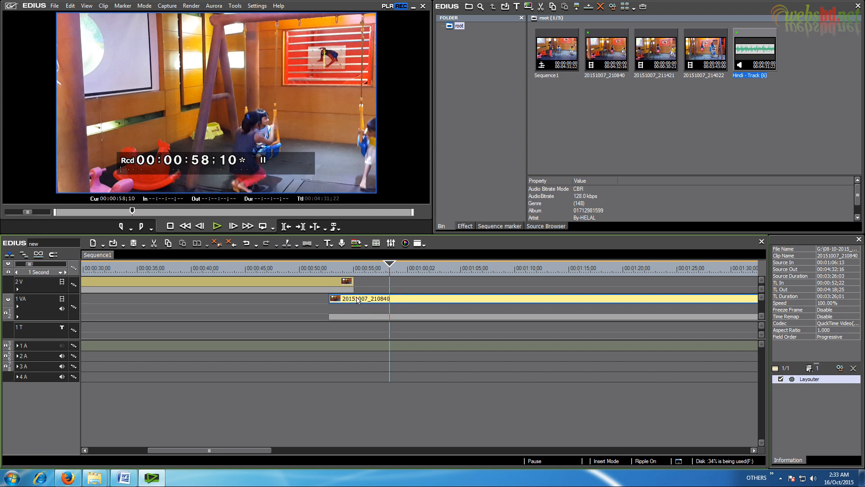
click(343, 291)
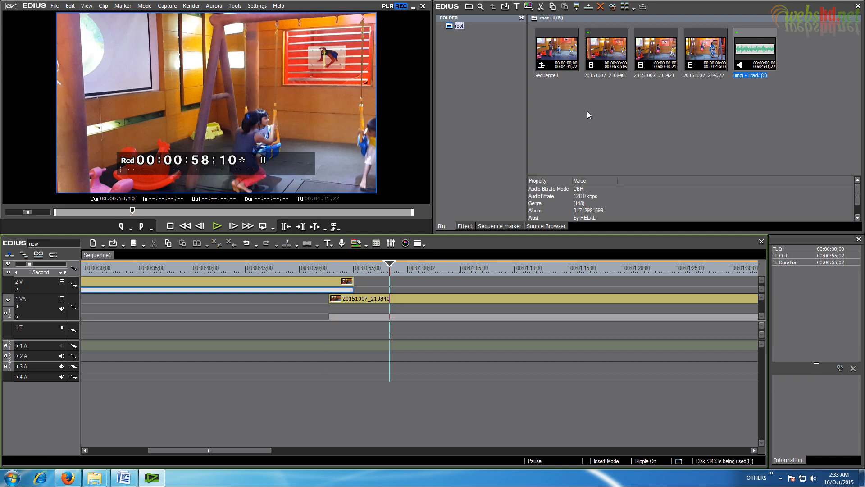
Step: Browse the effect library's proDAD, 2D and 3D transitions and the Knoll Light Factory and Magic Bullet Looks video filters
click(466, 226)
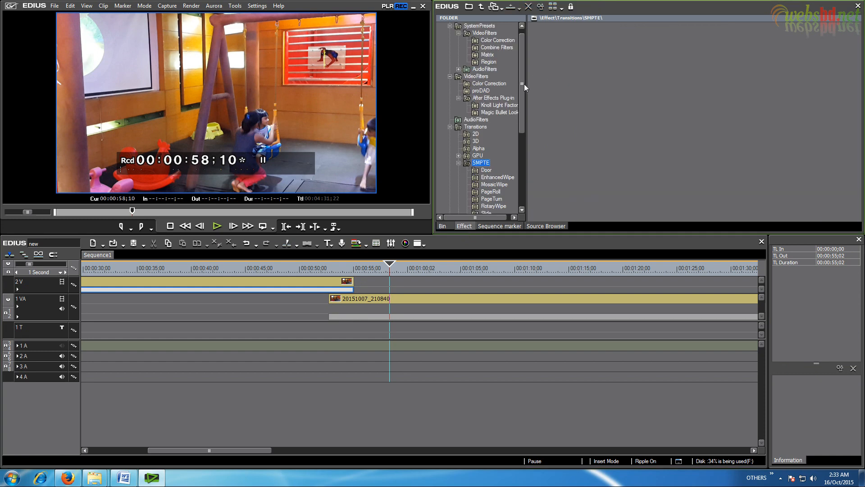
drag(524, 84, 523, 151)
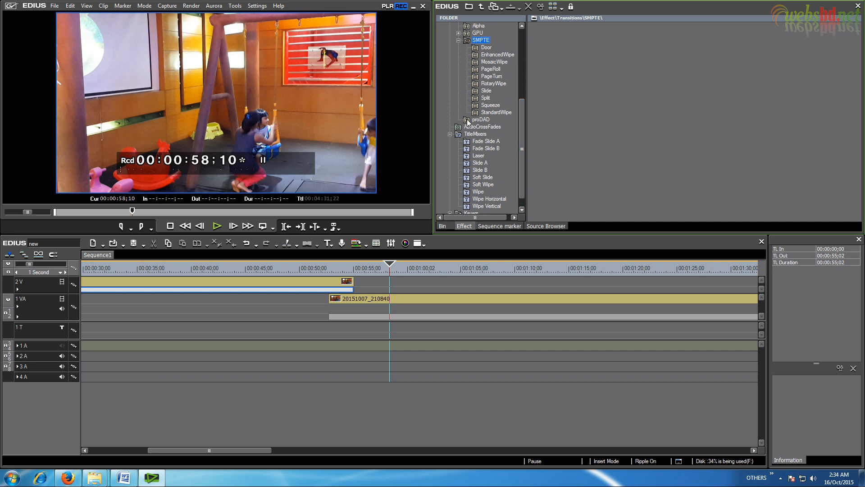
click(474, 120)
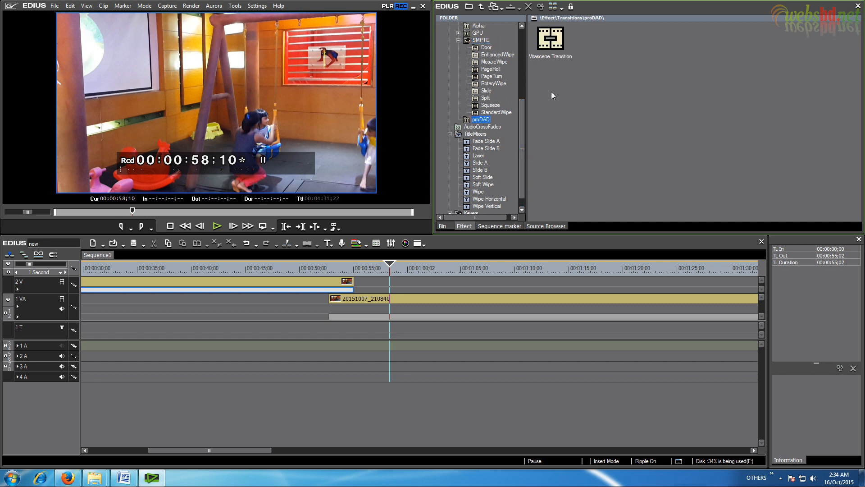
scroll(523, 142, up, 6)
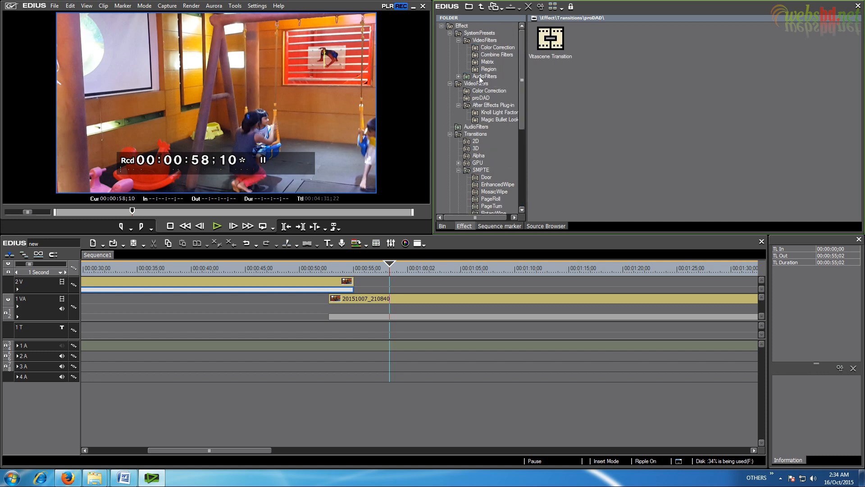
click(488, 117)
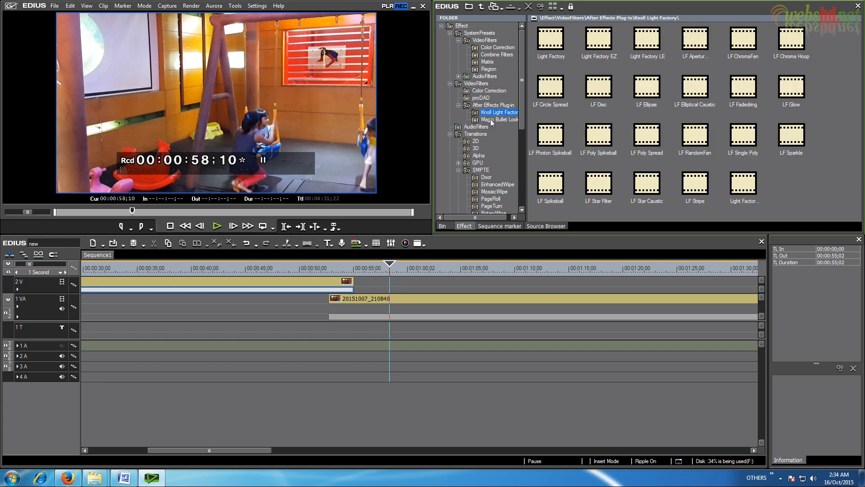
click(491, 120)
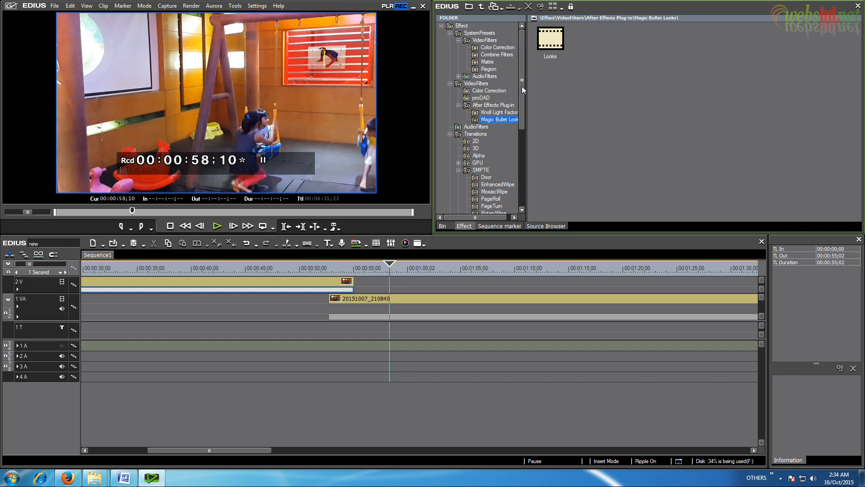
click(490, 110)
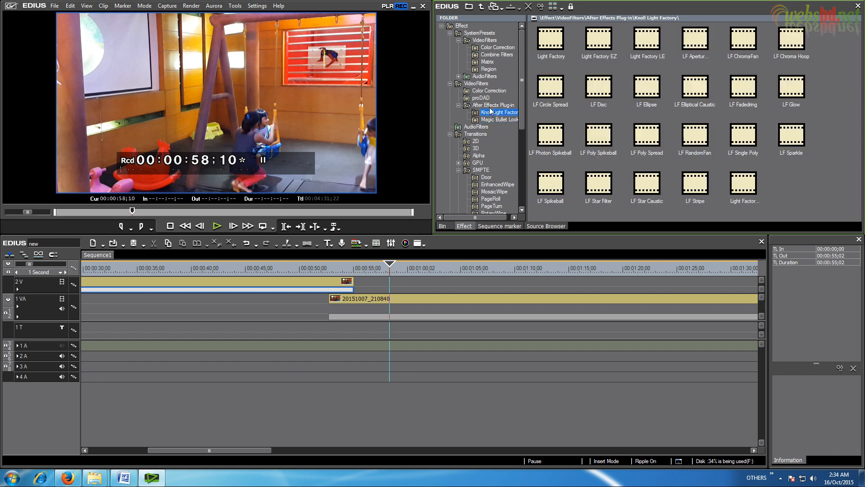
drag(523, 79, 529, 96)
click(486, 77)
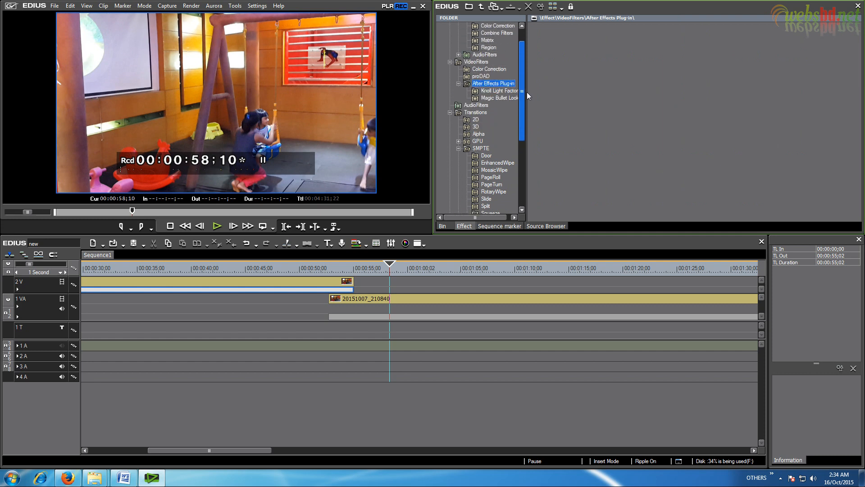
click(477, 120)
click(476, 127)
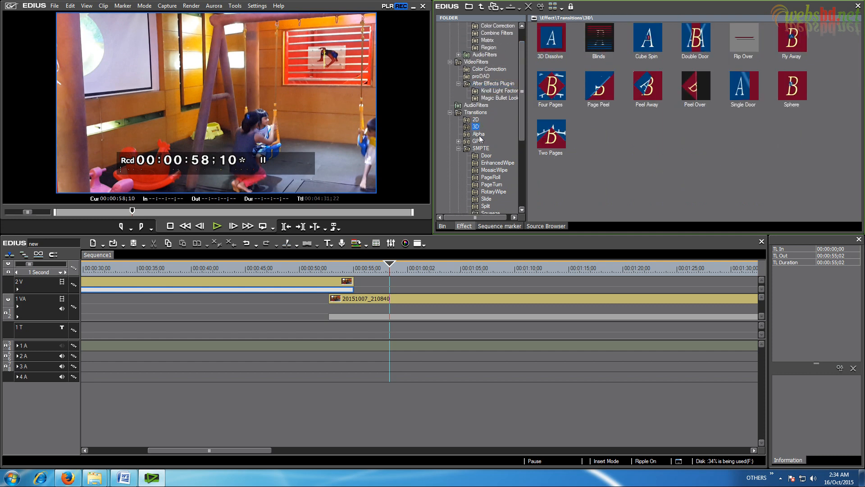
Step: Apply the Alpha Custom Map transition to the end of the clip on track 2V and extend it back to 00:00:52;22
click(479, 134)
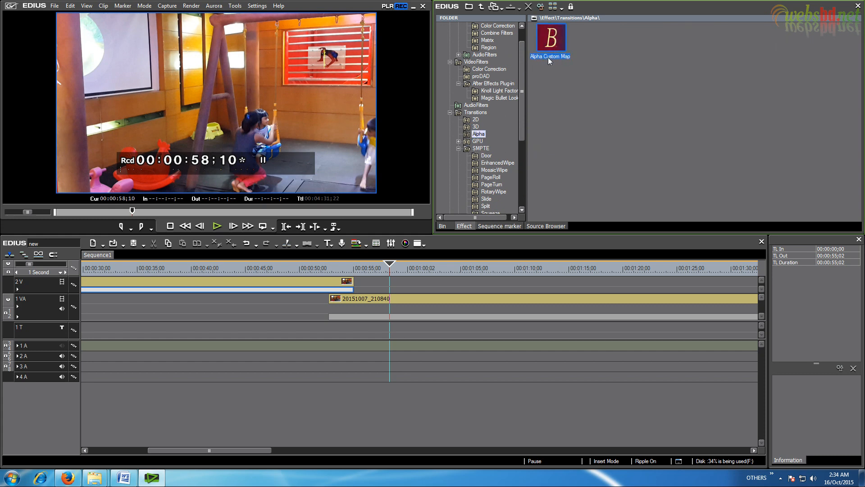
mouse_move(554, 43)
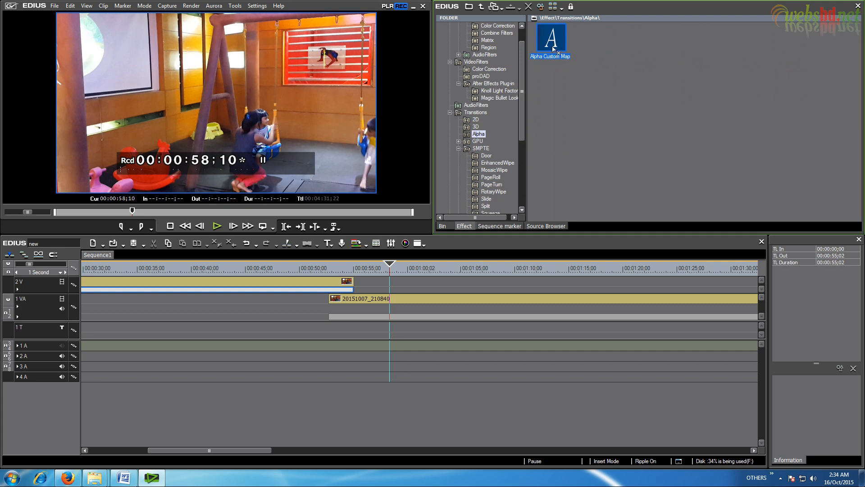
drag(554, 49, 345, 295)
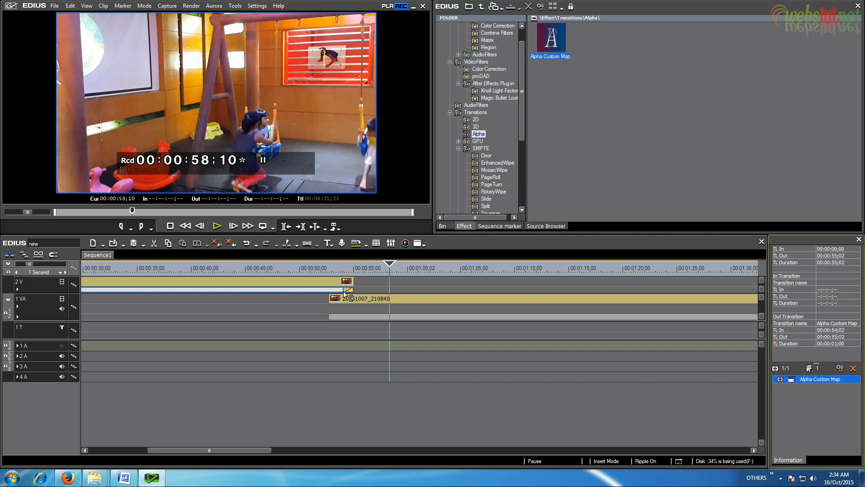
drag(345, 292, 330, 290)
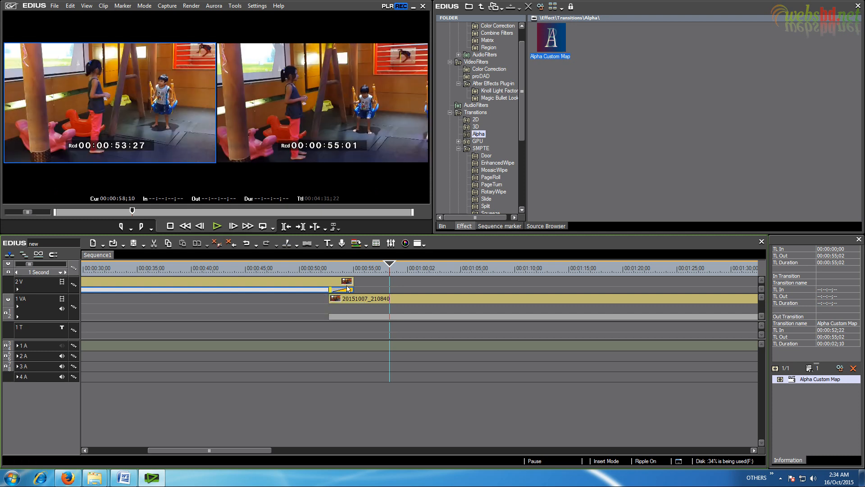
Step: Play the Alpha Custom Map transition twice from just before or at its start and pause at about 00:00:55;16
click(330, 268)
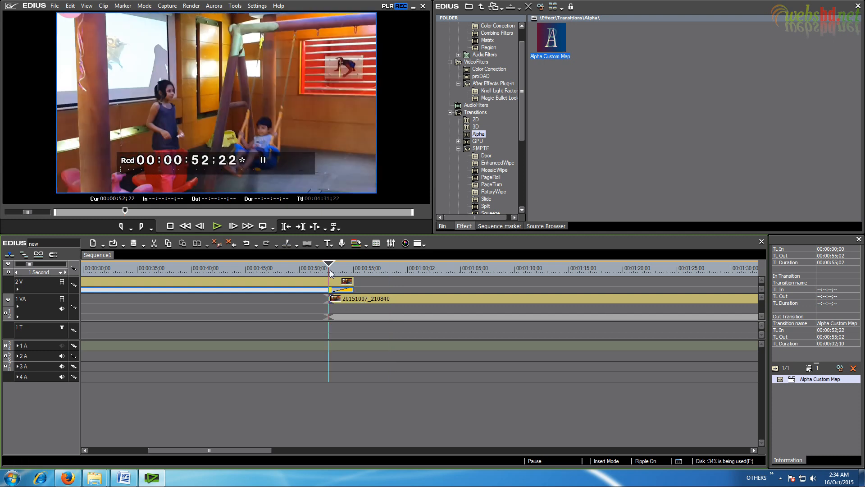
mouse_move(330, 273)
mouse_down()
mouse_move(352, 273)
mouse_move(324, 272)
mouse_up()
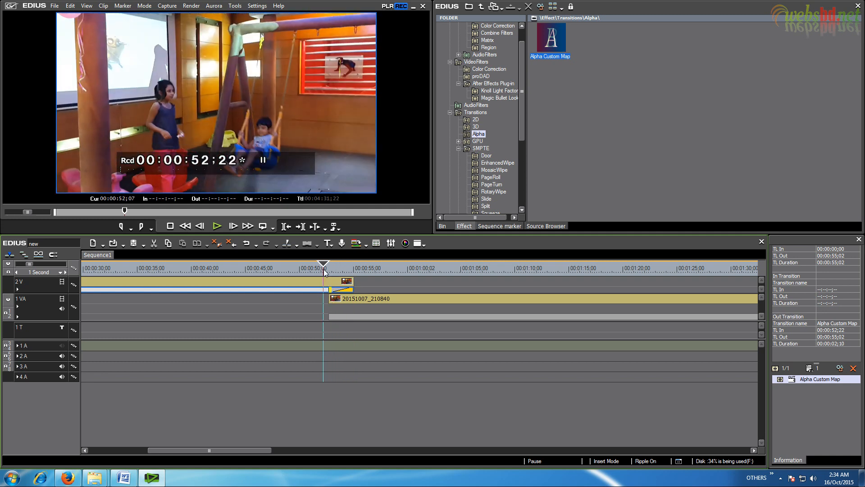
click(217, 226)
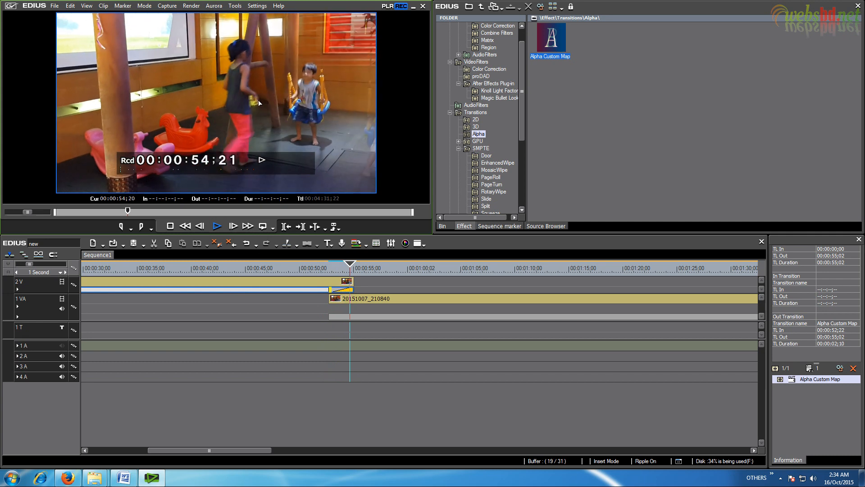
click(328, 270)
click(217, 226)
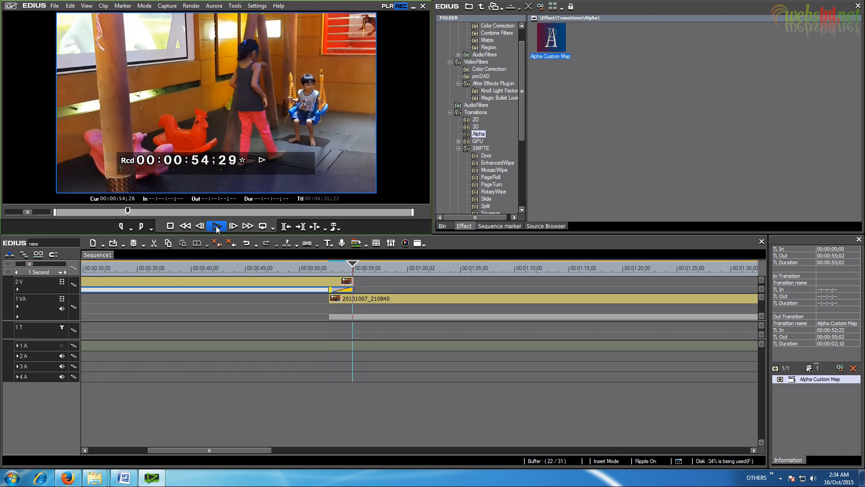
click(215, 225)
Step: Save the project
click(54, 5)
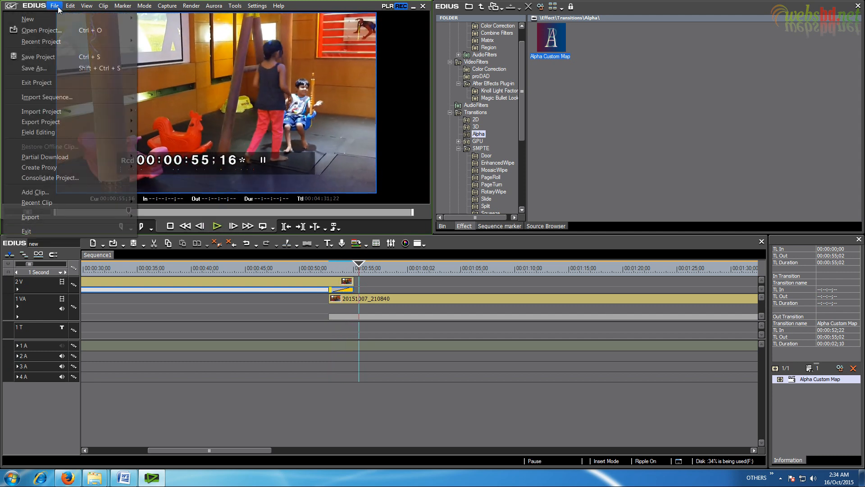
click(51, 58)
Step: Split the video clip on track 1VA at 00:01:45;05 and move the part after the cut straight up to track 2V
drag(239, 449, 277, 452)
drag(213, 266, 483, 274)
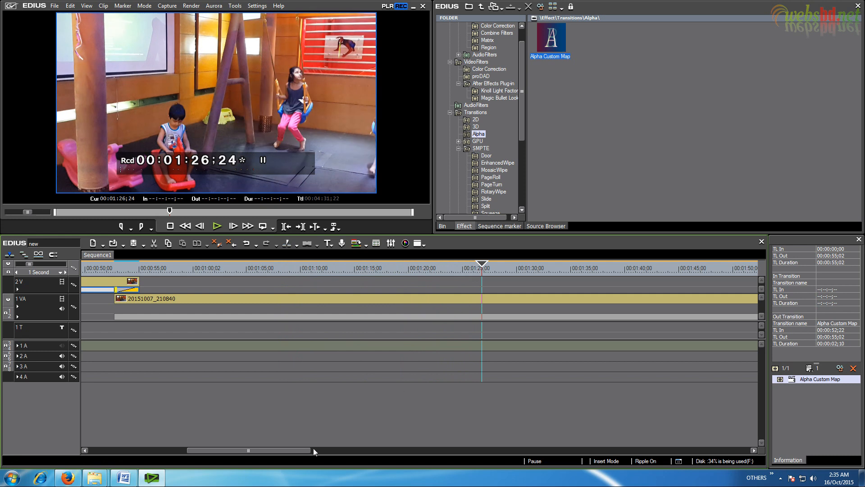
drag(280, 451, 332, 450)
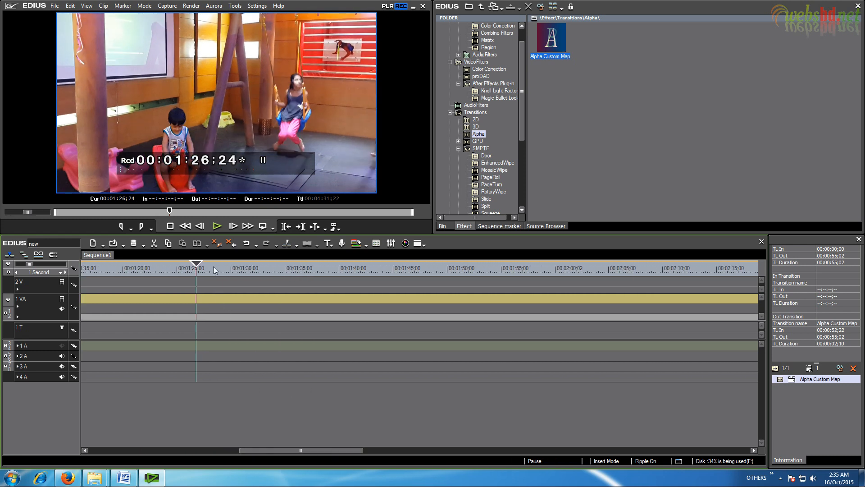
drag(212, 266, 326, 276)
click(213, 227)
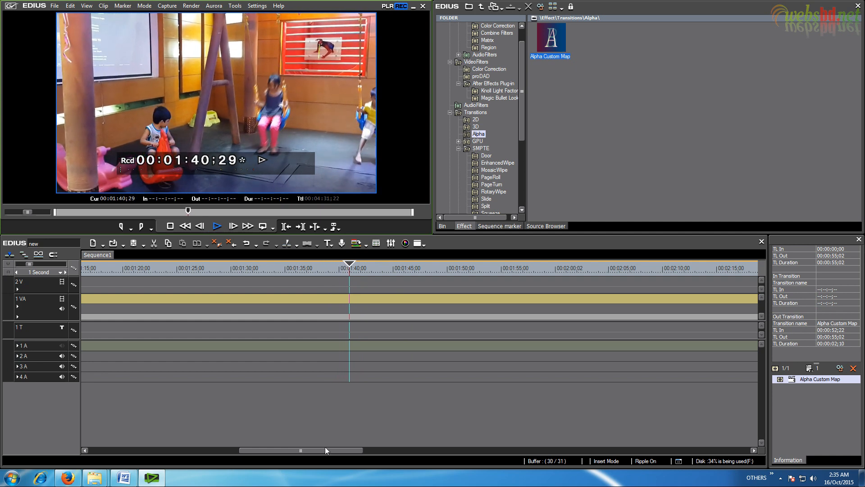
click(218, 228)
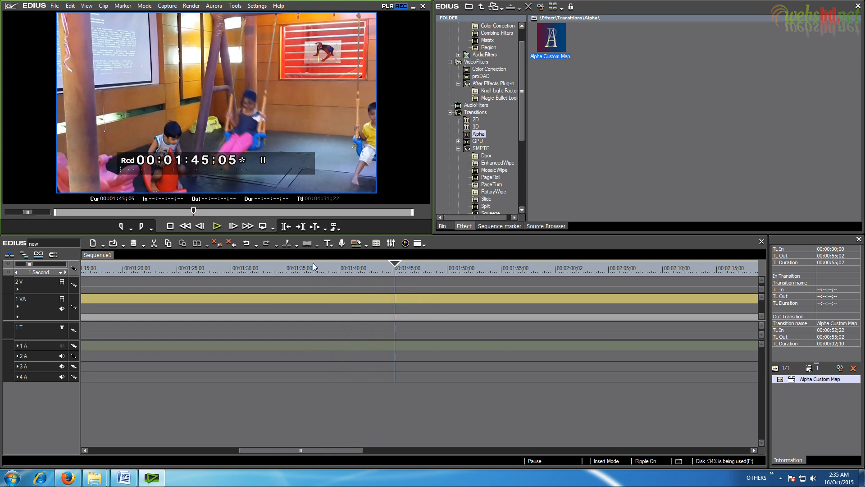
click(285, 245)
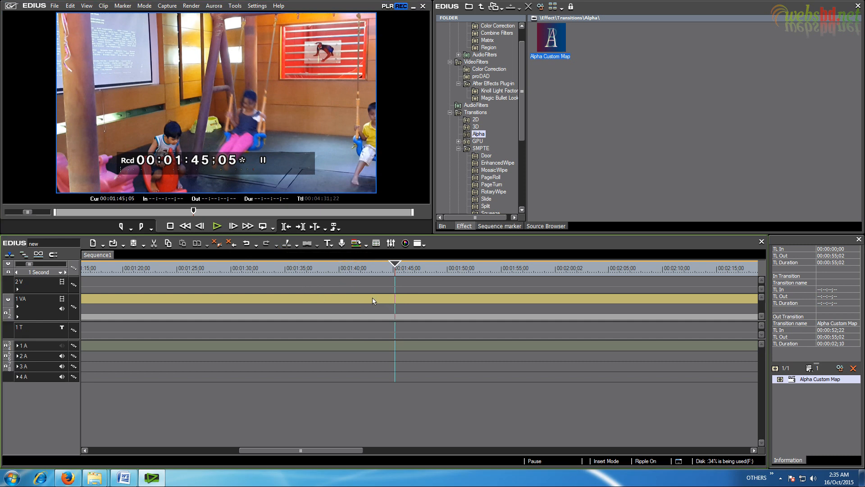
click(323, 299)
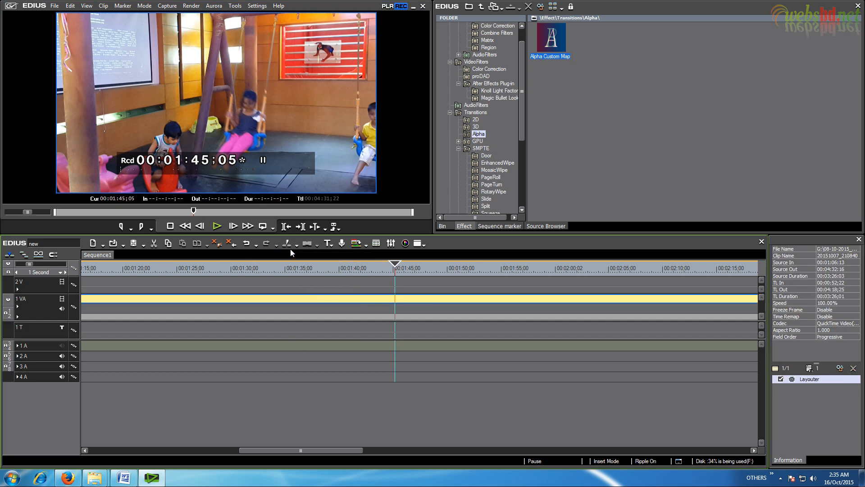
click(286, 244)
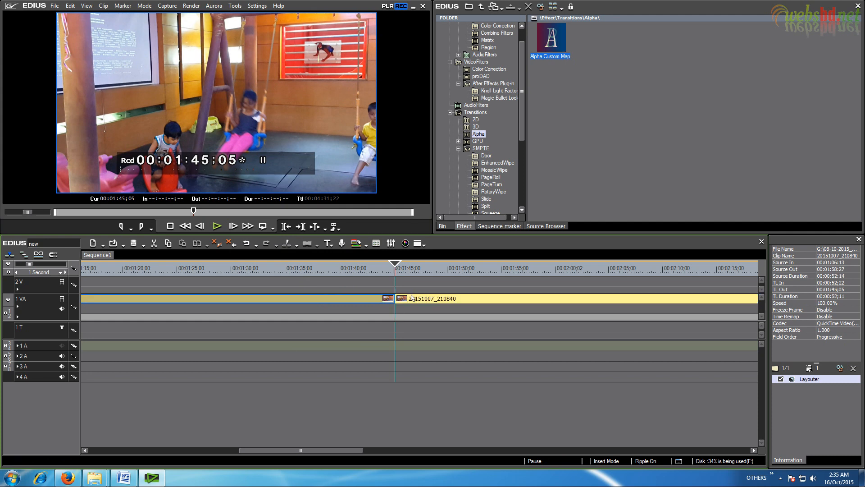
drag(412, 299, 411, 292)
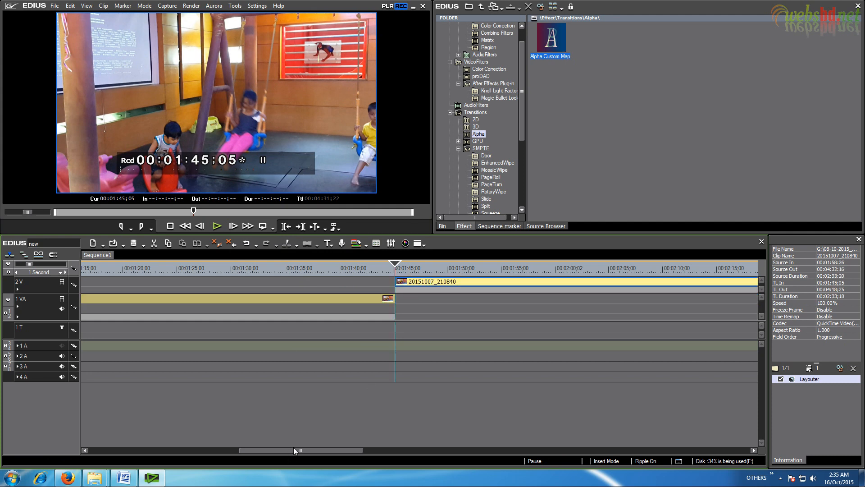
Step: Split the clip on track 2V at 00:02:00;02 and move the part after the cut straight down to track 1VA
drag(293, 450, 332, 449)
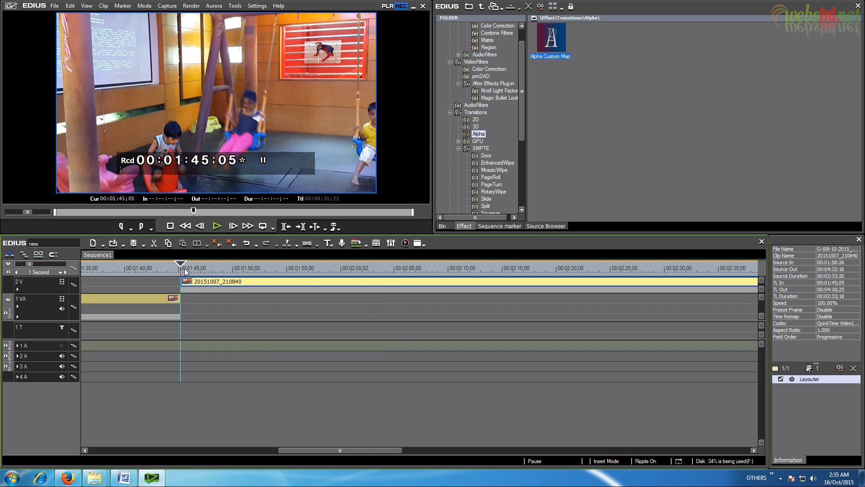
drag(184, 269, 345, 267)
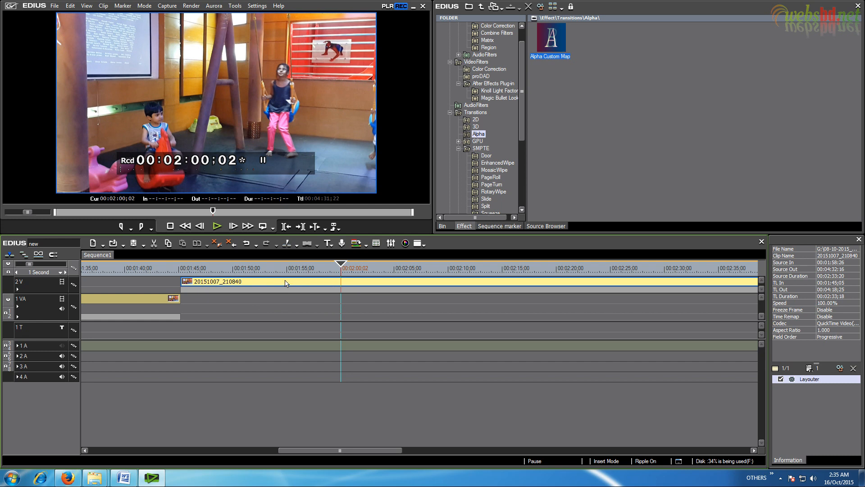
click(287, 243)
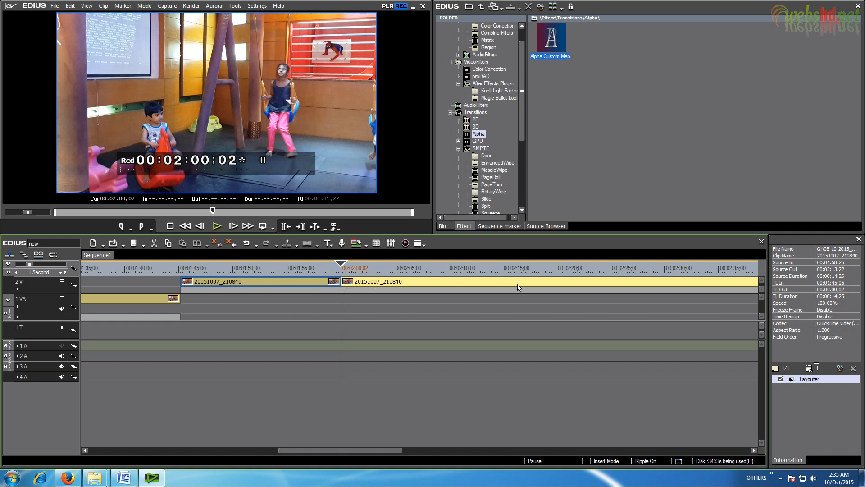
drag(369, 287, 368, 302)
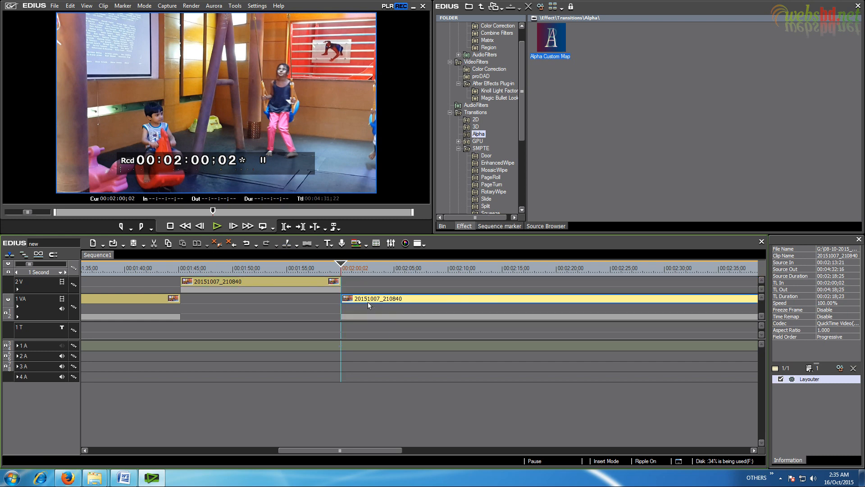
Step: Set the speed of the clip on track 2V to 40% and move the following clip on track 1VA to its new end
click(268, 283)
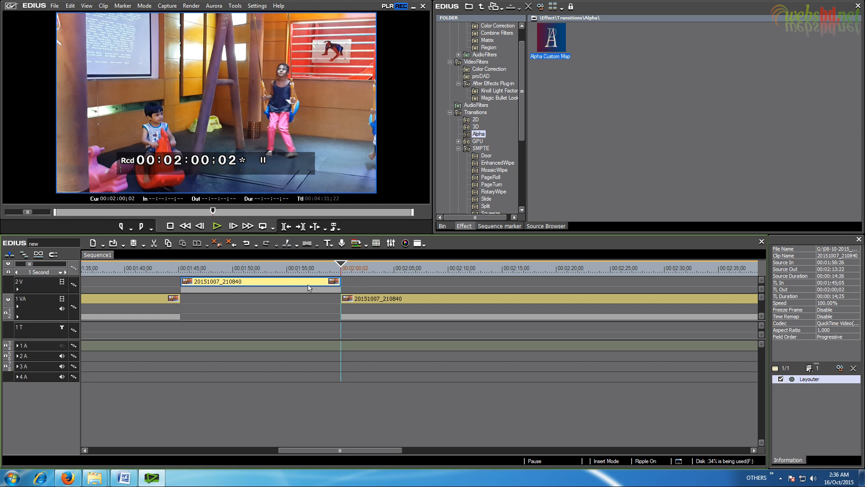
right_click(266, 283)
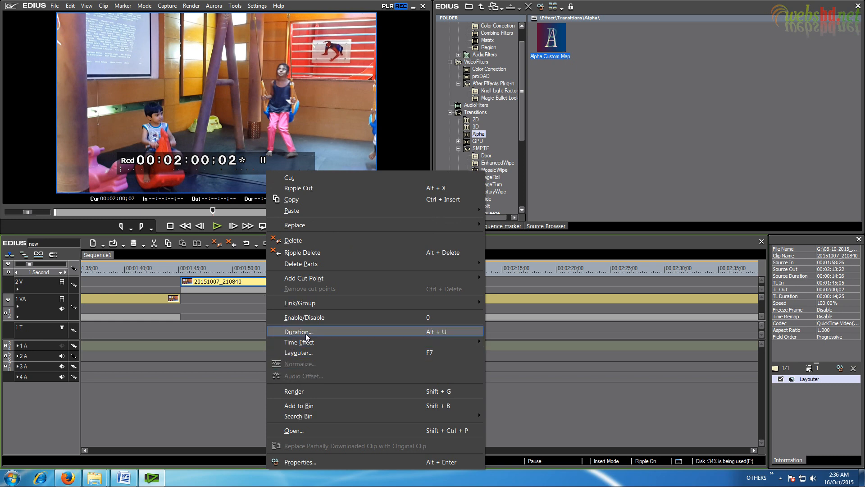
mouse_move(309, 345)
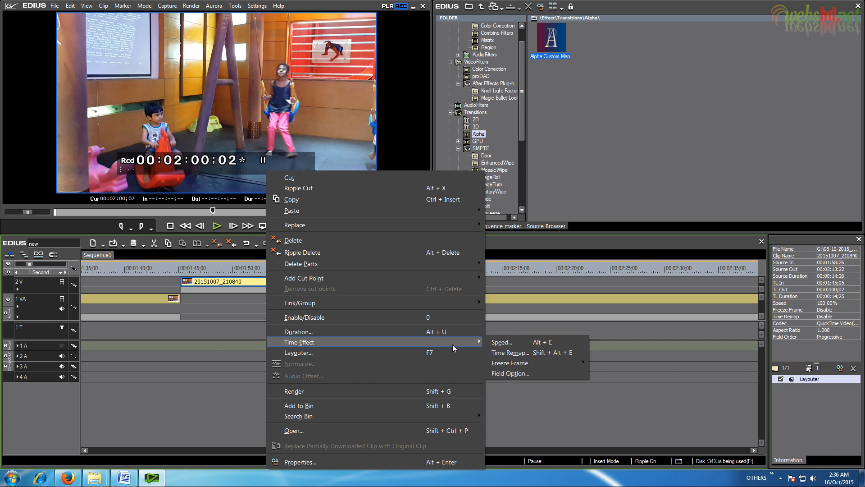
click(519, 346)
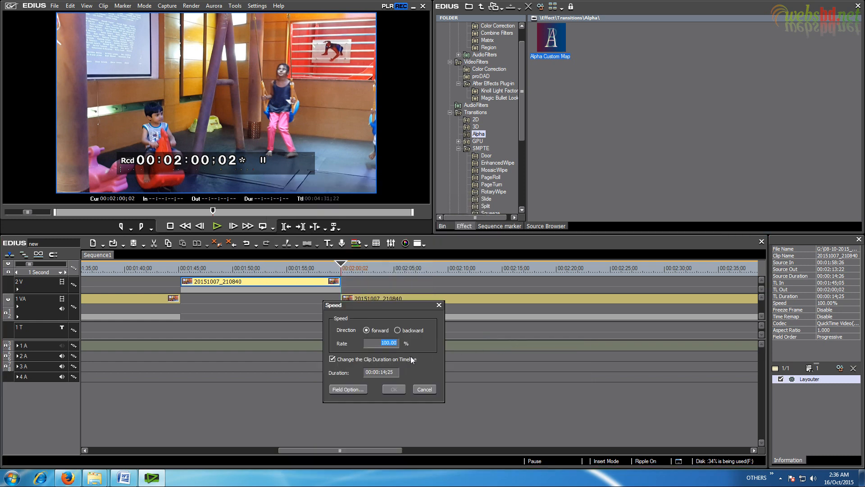
drag(389, 305, 482, 186)
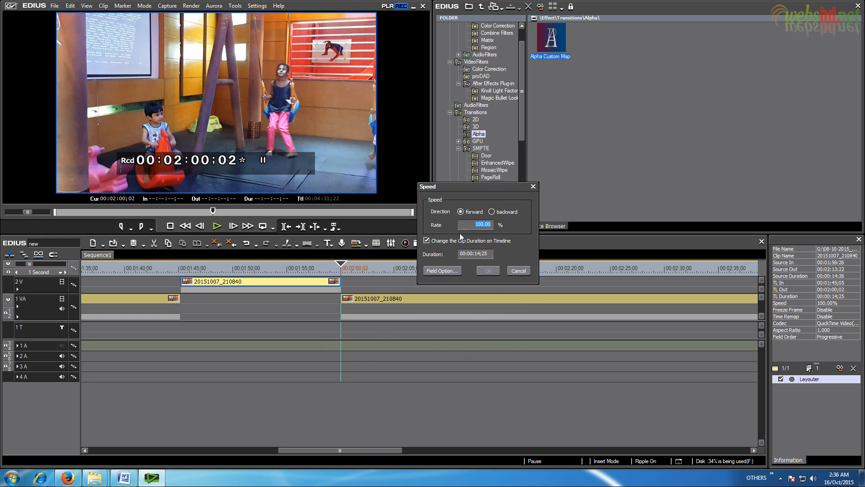
click(476, 227)
drag(476, 228, 495, 227)
text(40)
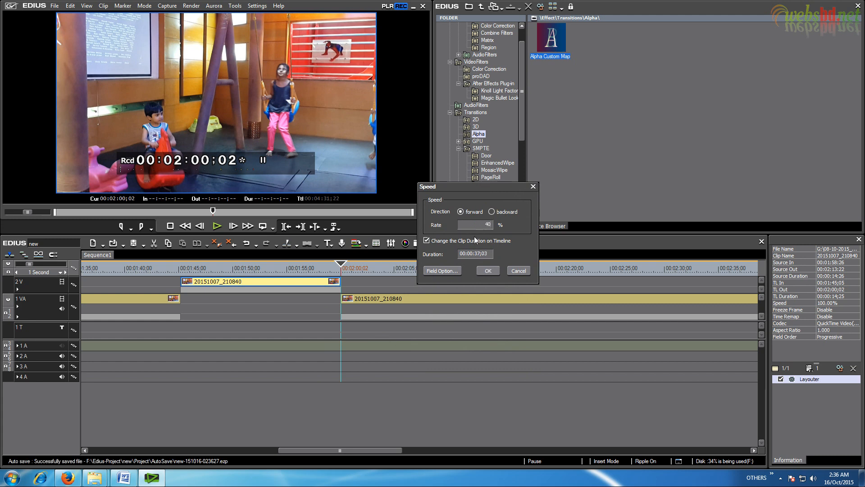
click(489, 271)
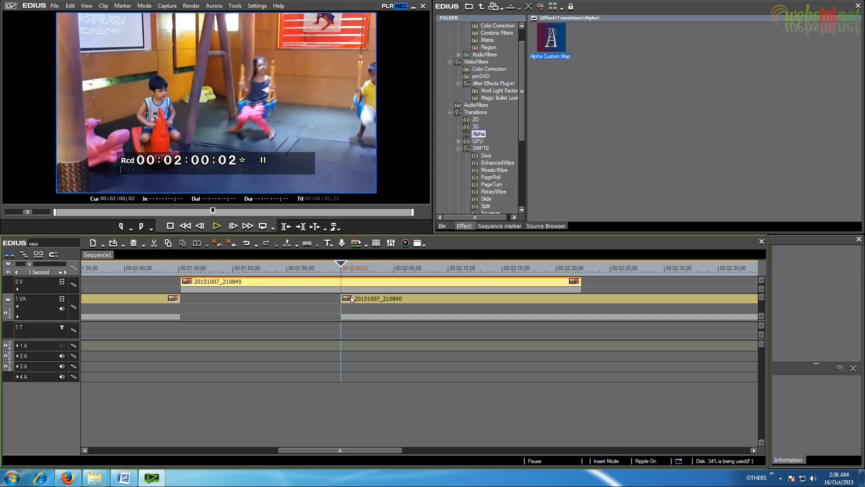
drag(352, 300, 593, 299)
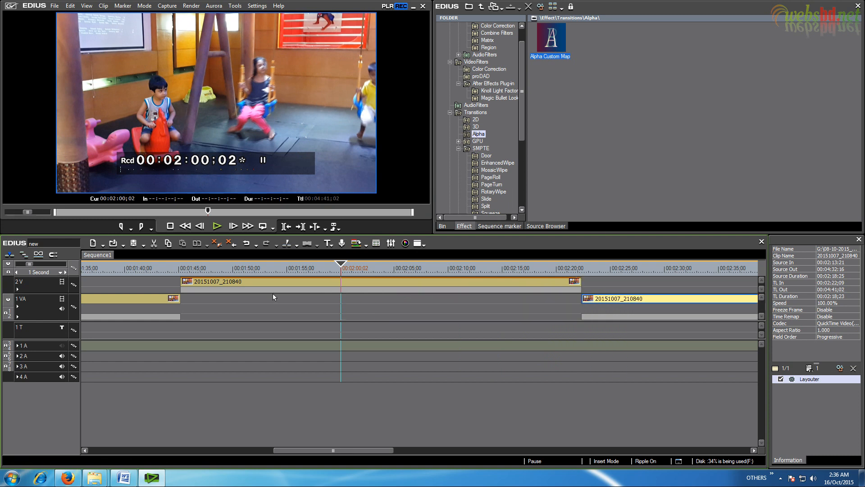
Step: Play the slowed clip on track 2V from 00:01:49;19 and pause at about 00:02:03;08
drag(341, 266, 229, 266)
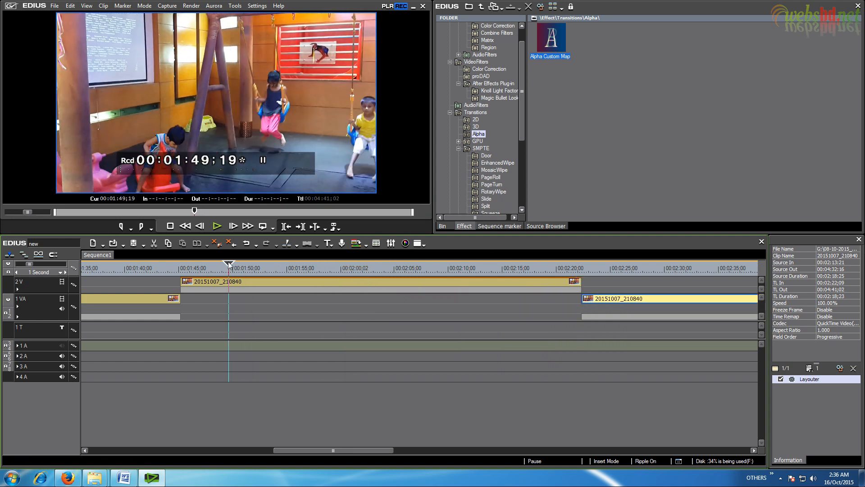
click(217, 227)
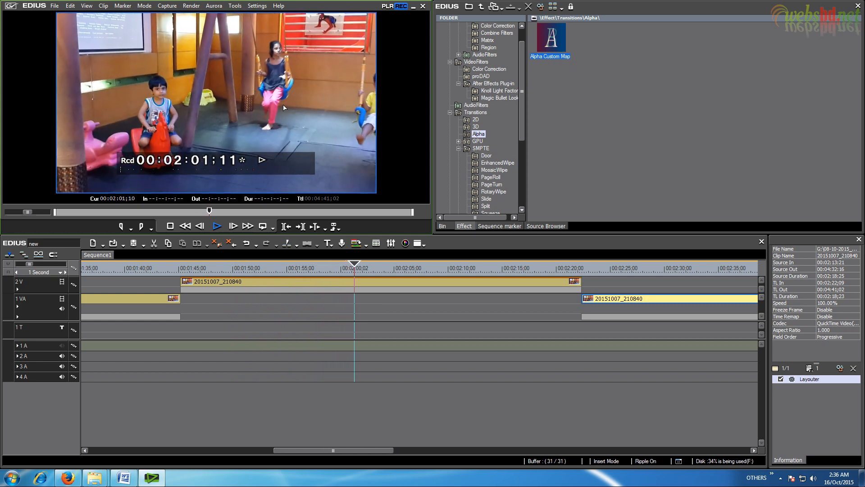
click(216, 226)
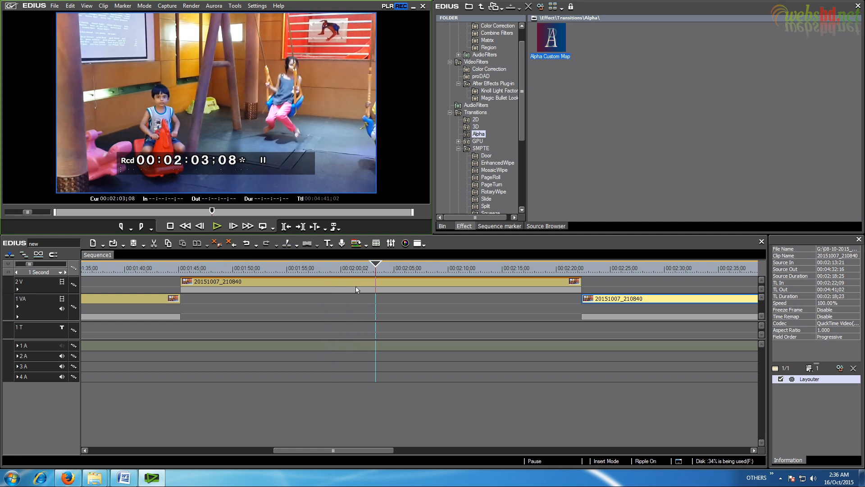
Step: Set the speed of the clip on track 2V to 45%, changing its duration on the timeline accordingly
click(347, 283)
right_click(347, 283)
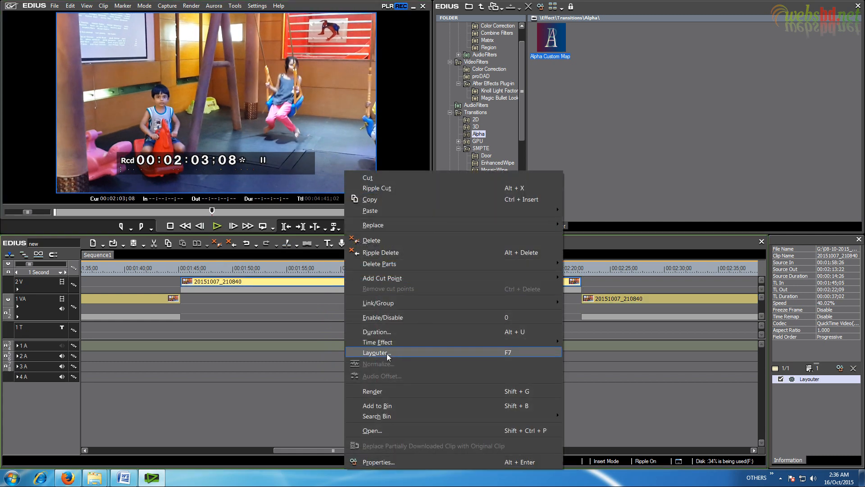
mouse_move(386, 343)
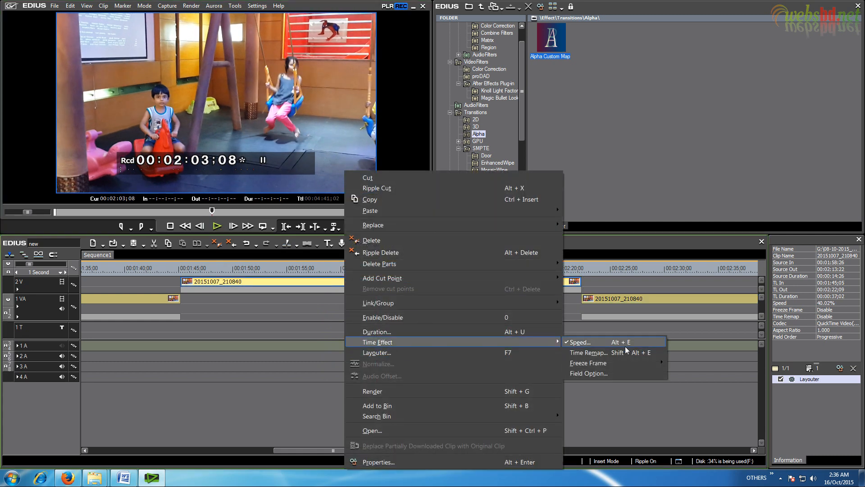
click(596, 344)
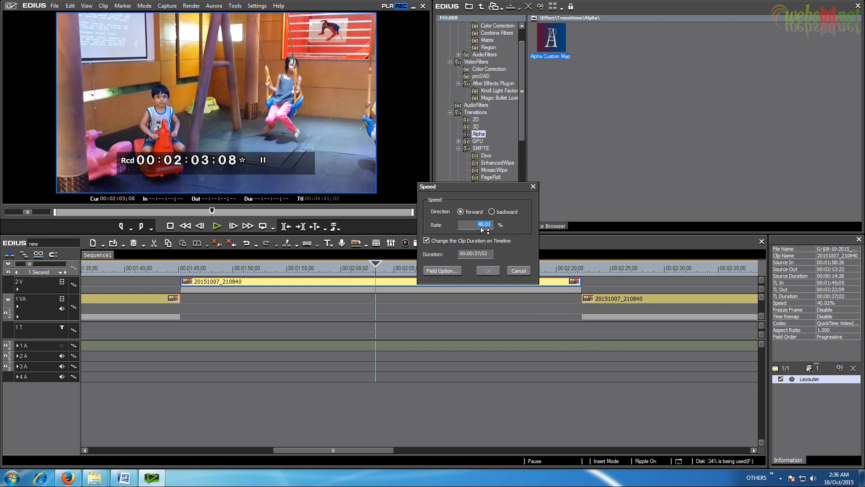
text(45)
click(486, 269)
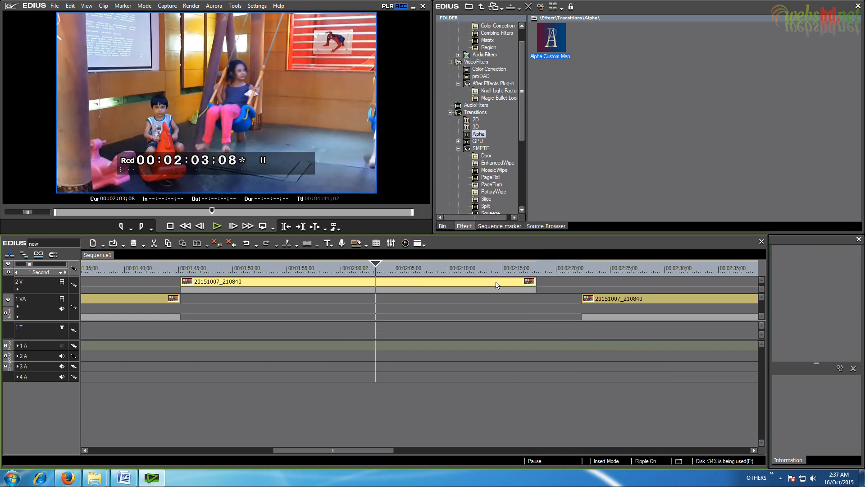
Step: Move the following clip on track 1VA earlier to start at about 00:02:16;18, overlapping the end of the 2V clip
click(622, 302)
key(Delete)
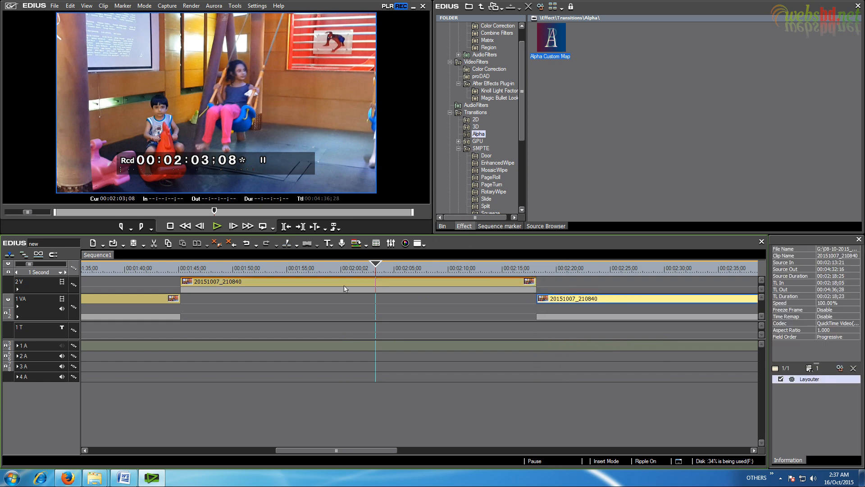
drag(564, 300, 535, 301)
Step: Apply the 3D Peel Away transition to the end of the 2V clip, where it overlaps the clip on track 1VA
click(533, 289)
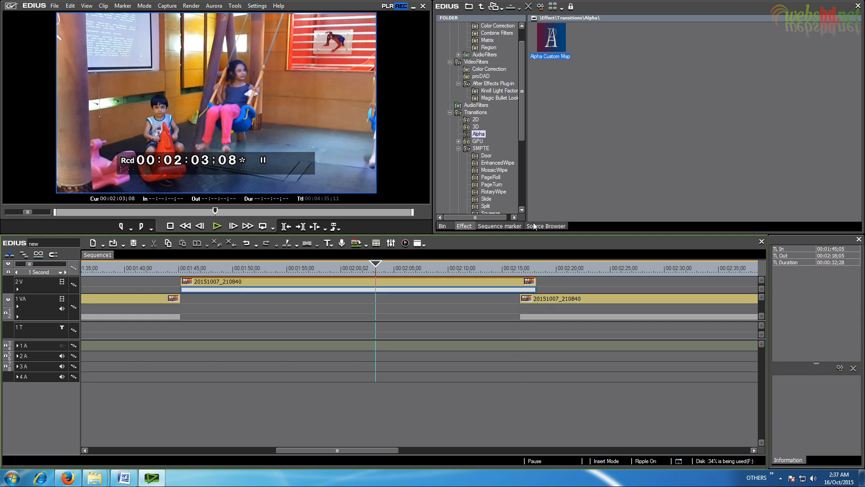
click(474, 128)
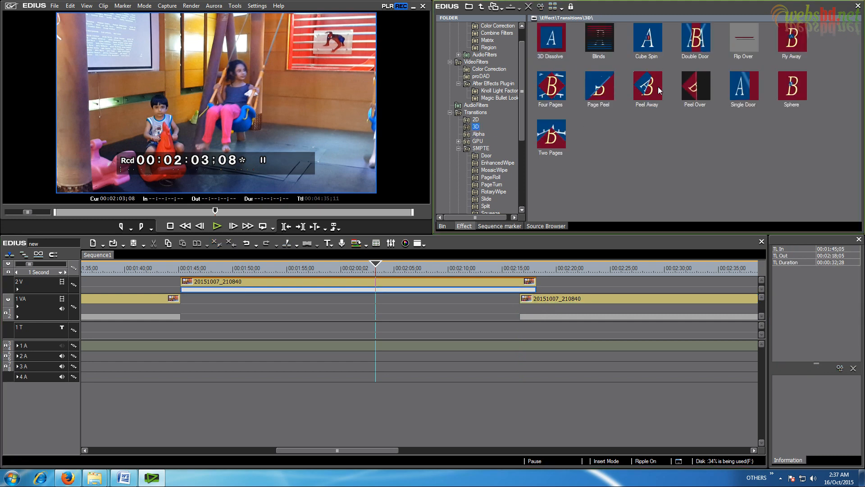
click(656, 90)
drag(646, 93, 521, 292)
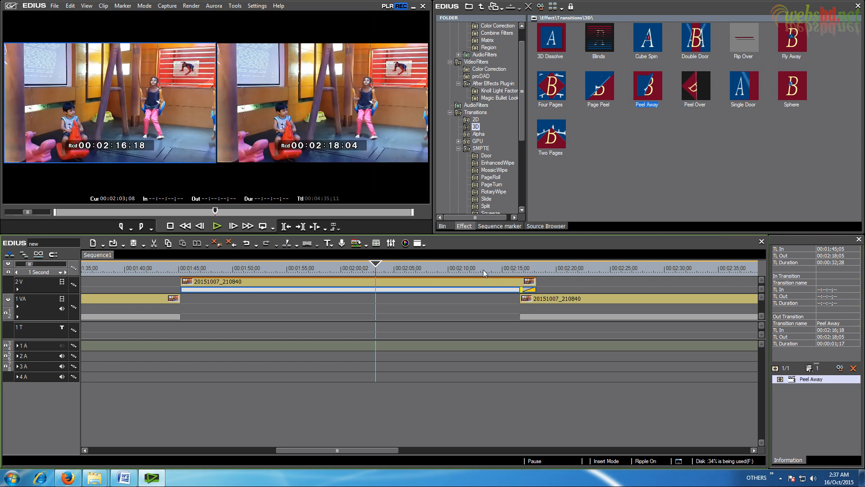
Step: Play through the Peel Away transition and pause at about 00:02:20;02
click(215, 227)
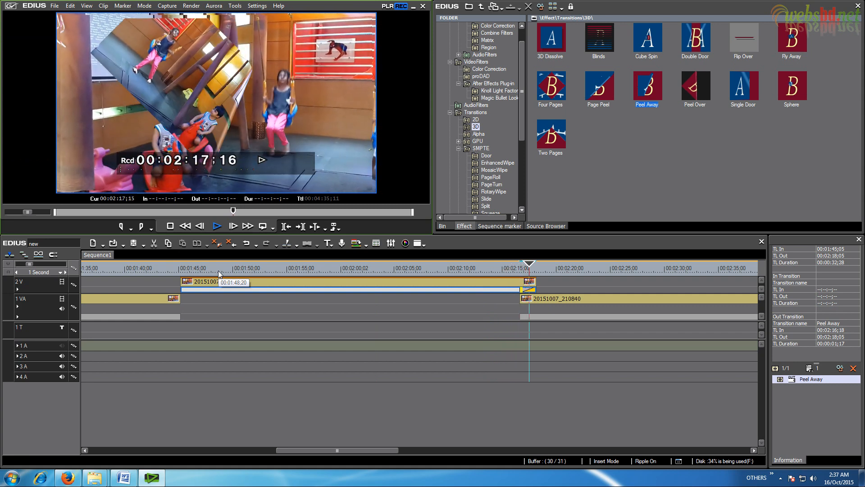
click(218, 227)
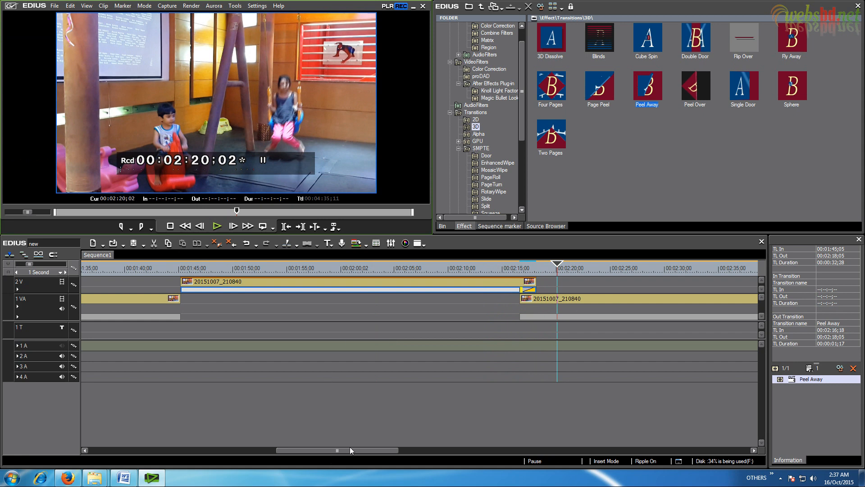
drag(347, 450, 370, 450)
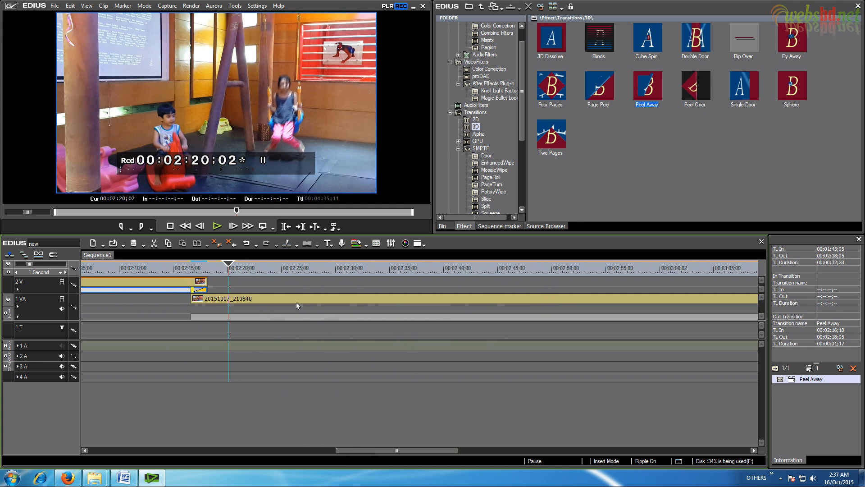
drag(377, 449, 322, 453)
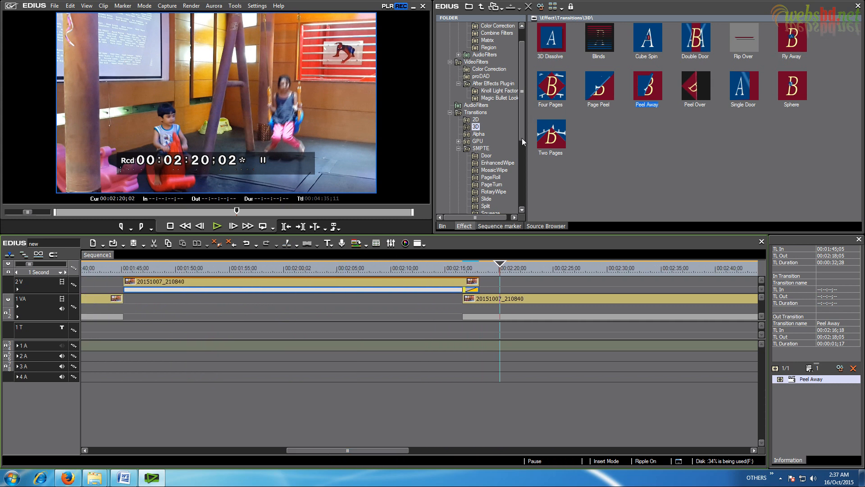
Step: Apply the Light Factory filter from the Knoll Light Factory effects to the clip on track 2V
drag(522, 137, 520, 106)
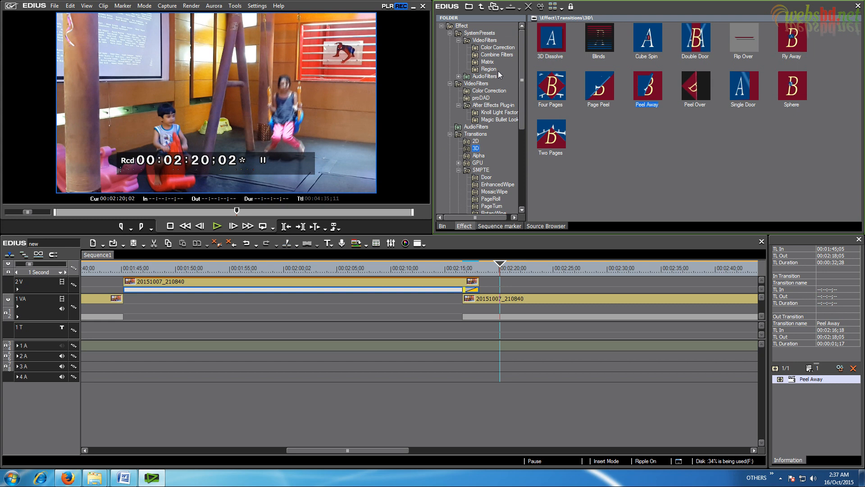
click(492, 115)
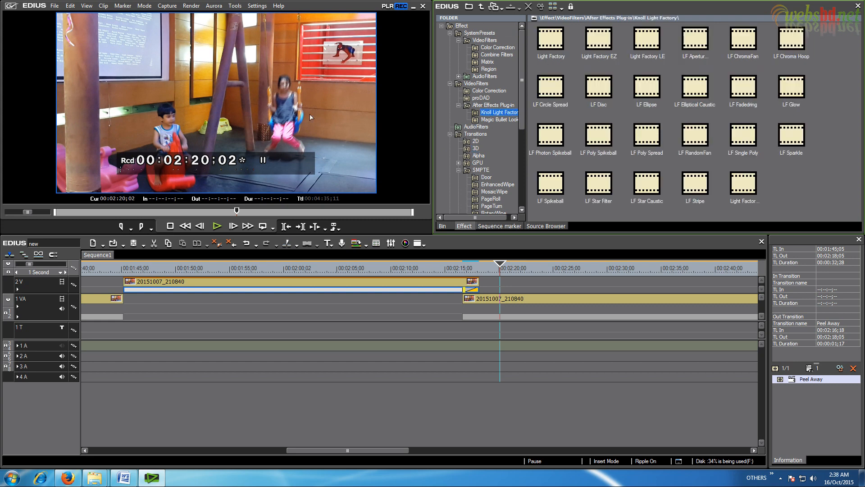
click(553, 45)
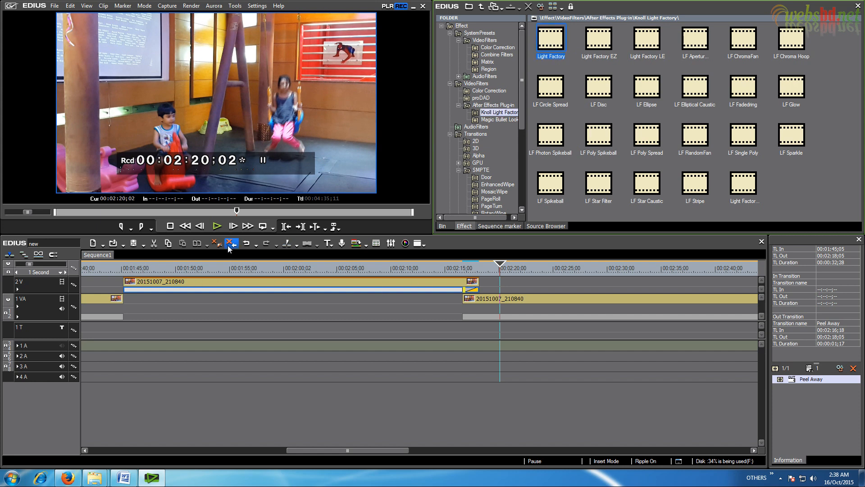
drag(552, 46, 164, 285)
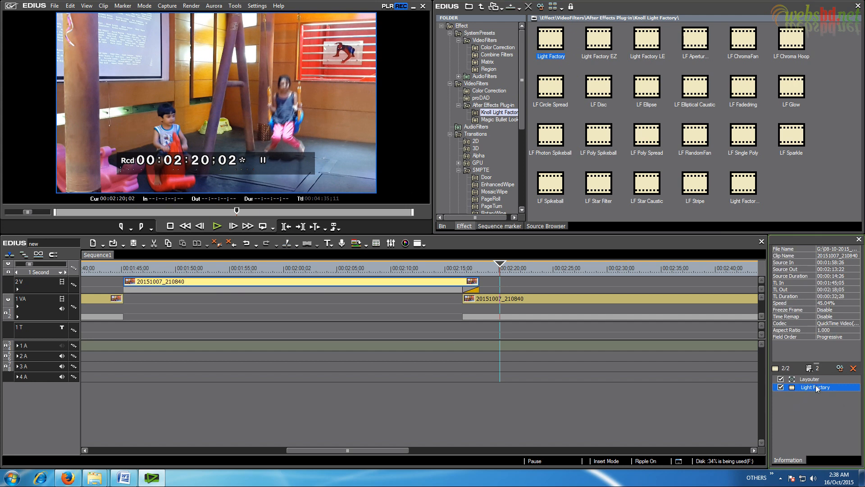
Step: Set Light Factory's brightness to about 50, scale to about 3.24 and light source X to about 695 at 00:01:47;10, and preview at 00:01:53;19
double_click(817, 387)
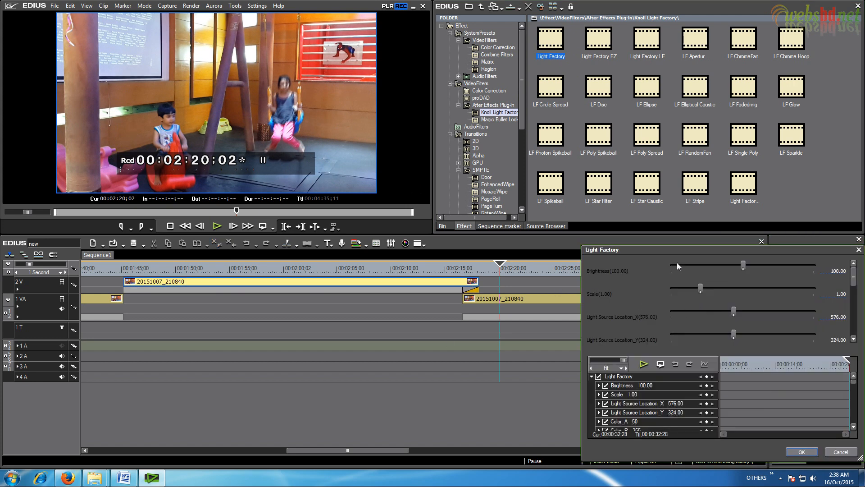
drag(668, 248, 588, 237)
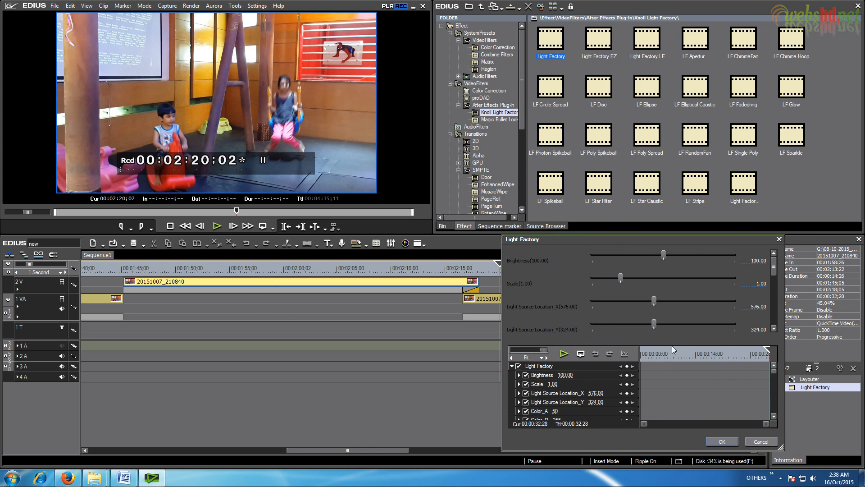
mouse_move(178, 267)
mouse_down()
mouse_move(237, 267)
mouse_move(188, 269)
mouse_up()
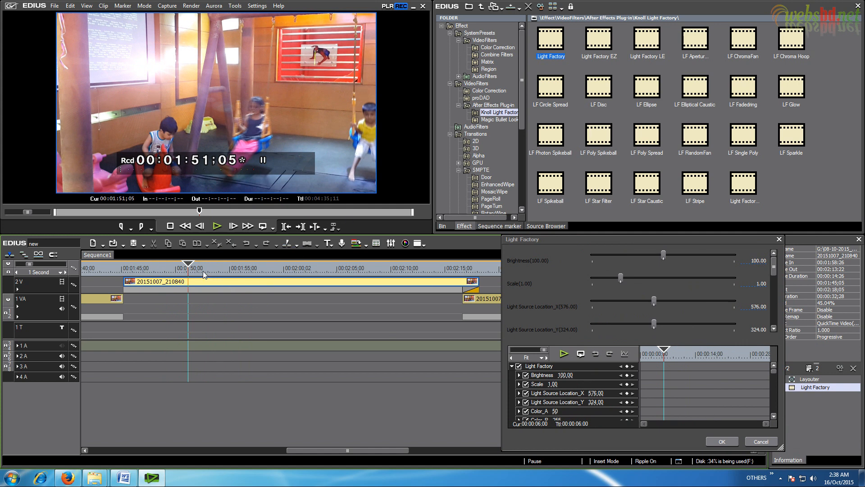
drag(192, 267, 149, 290)
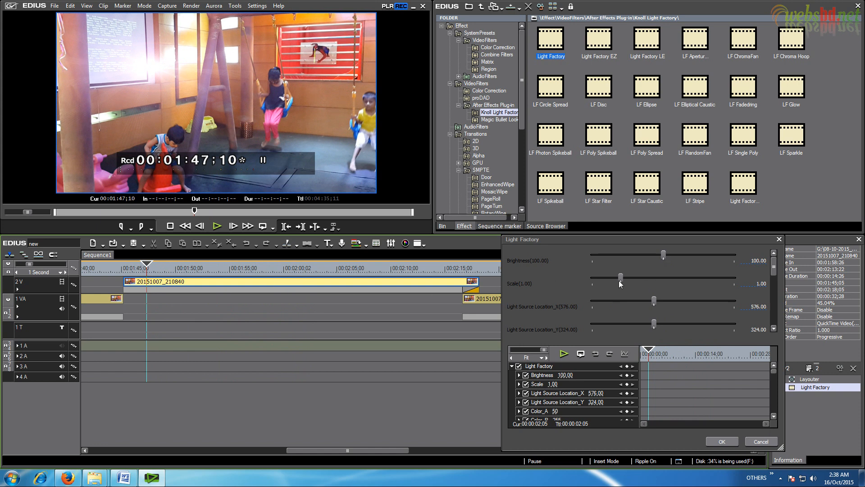
drag(621, 279, 630, 261)
mouse_move(654, 301)
mouse_down()
mouse_move(674, 300)
mouse_move(650, 305)
mouse_up()
drag(649, 306, 659, 307)
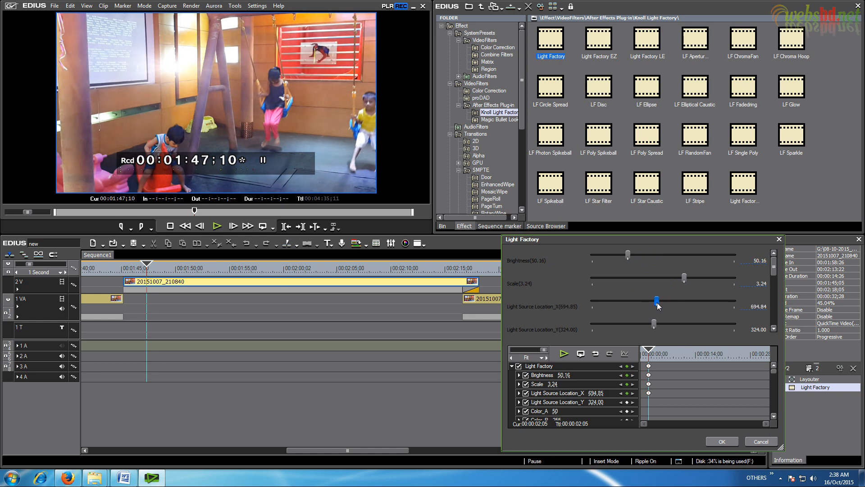
click(722, 441)
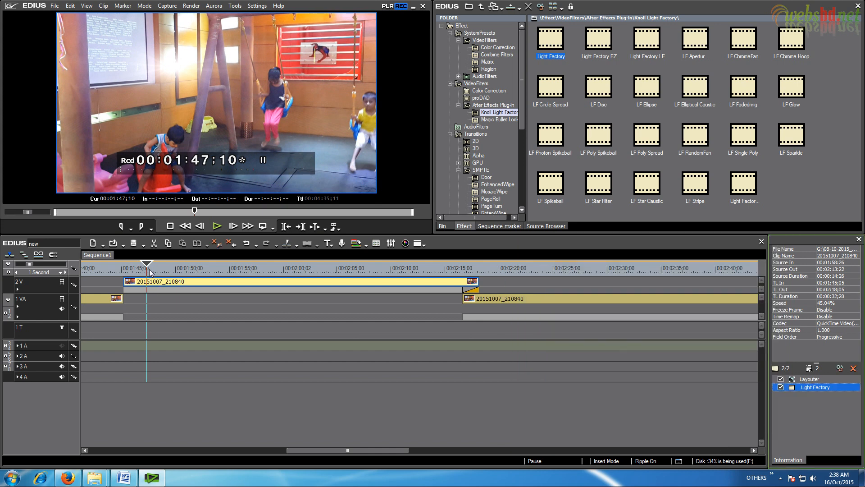
drag(152, 270, 215, 269)
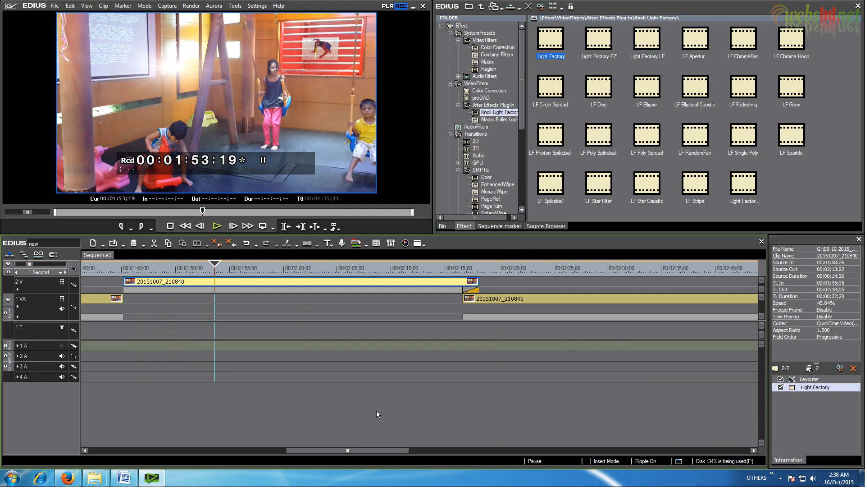
Step: Save the project and unmute the music clip's audio track 1A
click(55, 6)
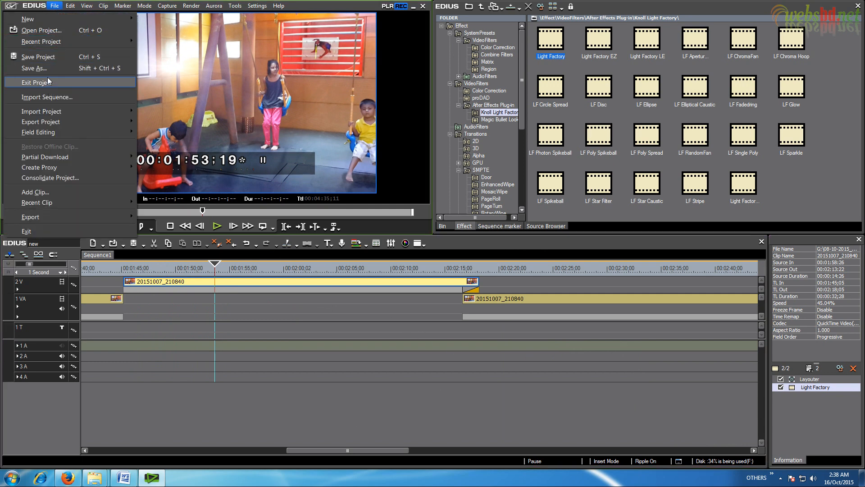
click(39, 57)
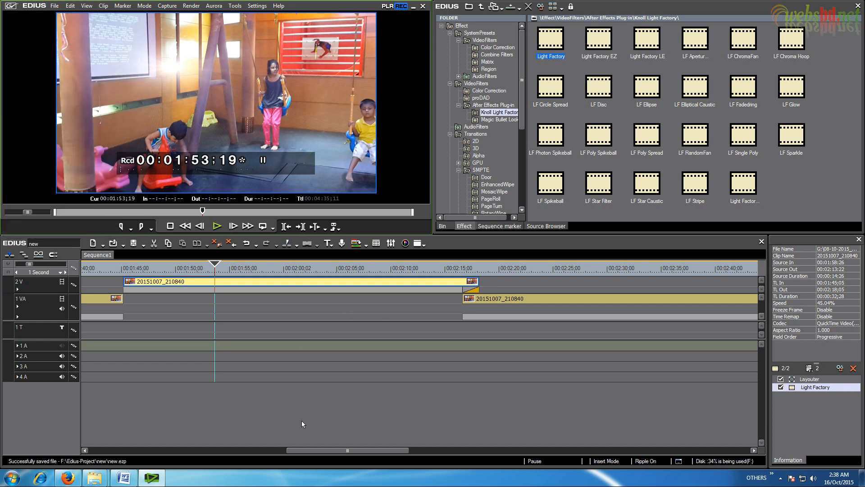
drag(347, 450, 133, 433)
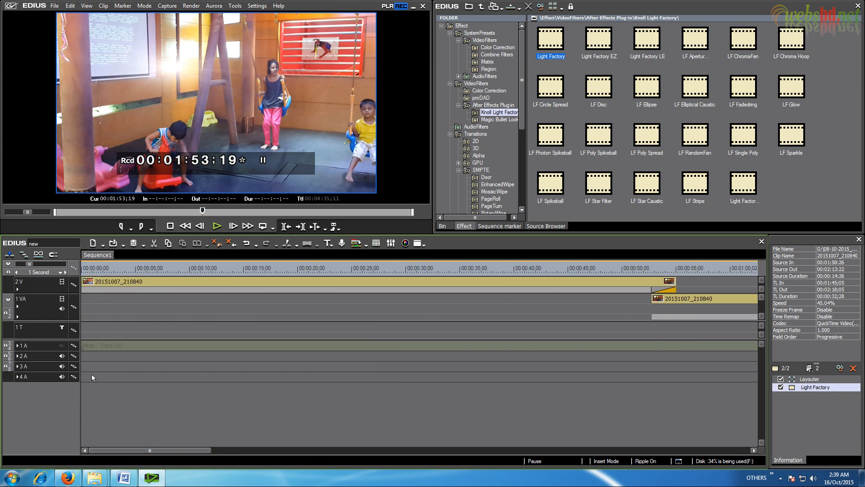
click(61, 346)
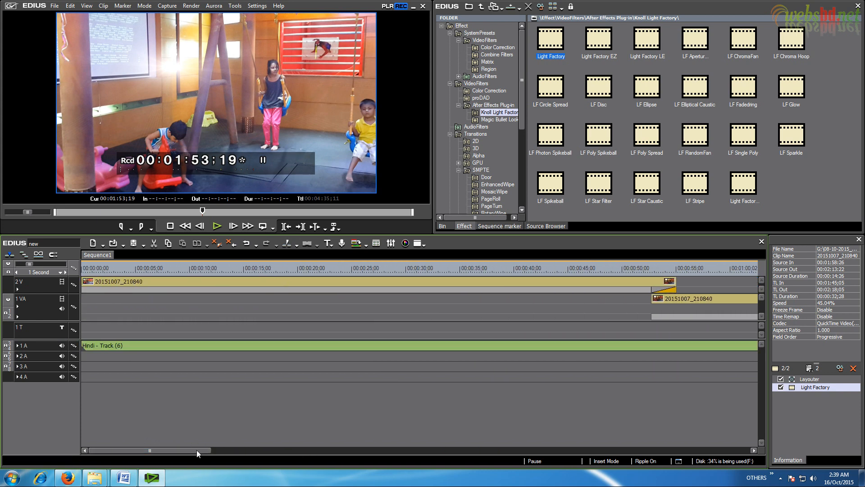
Step: Preview the Light Factory effect on the 2V clip up to about 00:01:50;12 and move the playhead back to 00:01:48;29
drag(197, 451, 367, 450)
click(330, 271)
key(space)
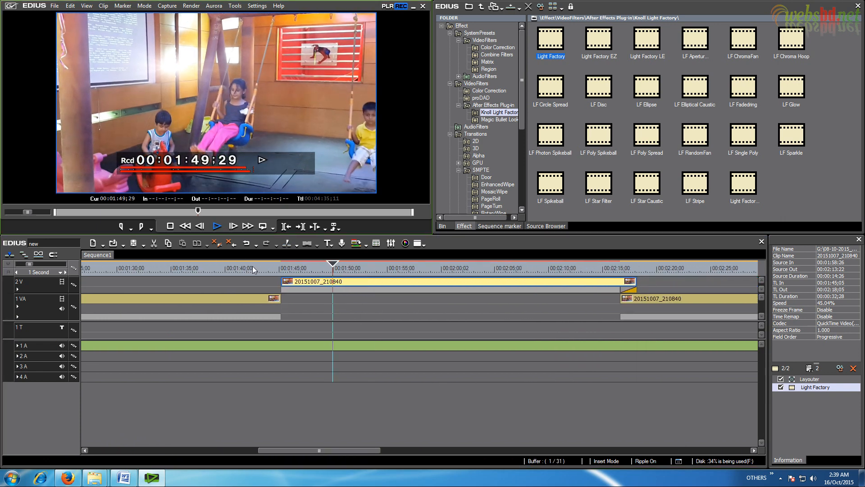
click(215, 227)
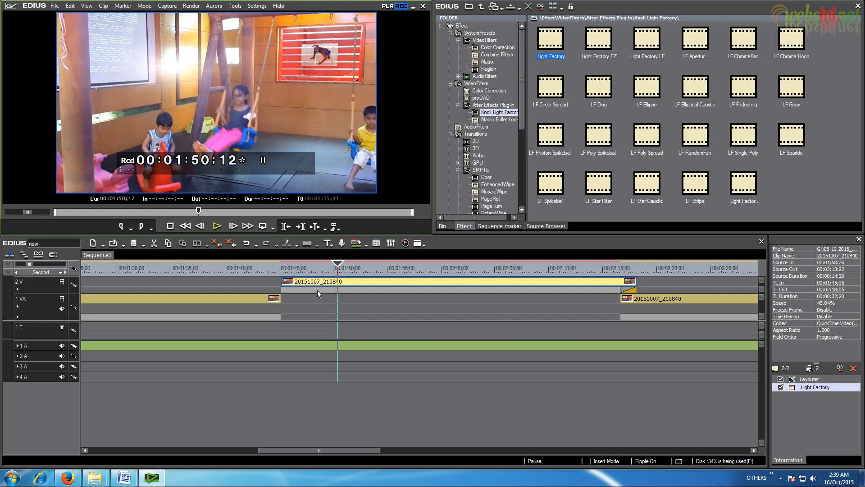
drag(341, 267, 324, 266)
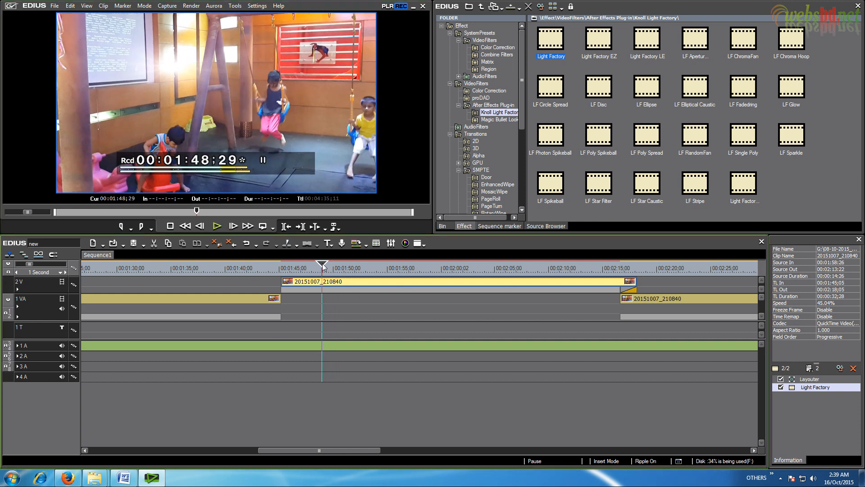
right_click(365, 284)
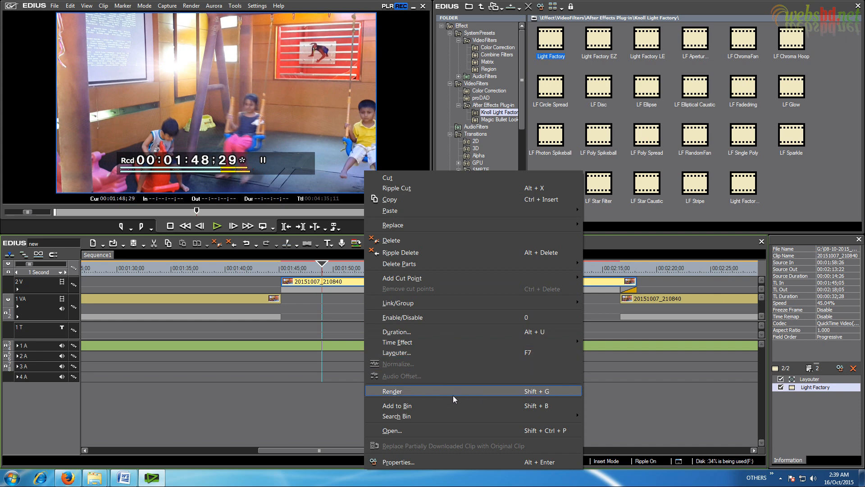
click(429, 393)
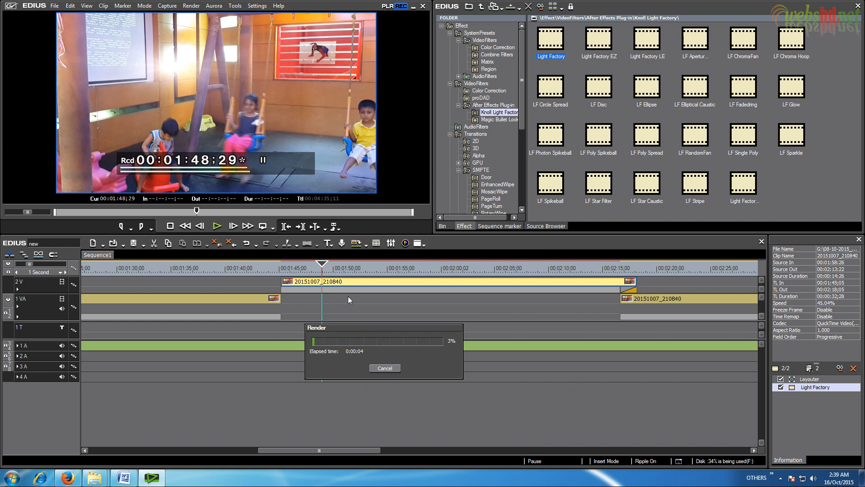
click(386, 368)
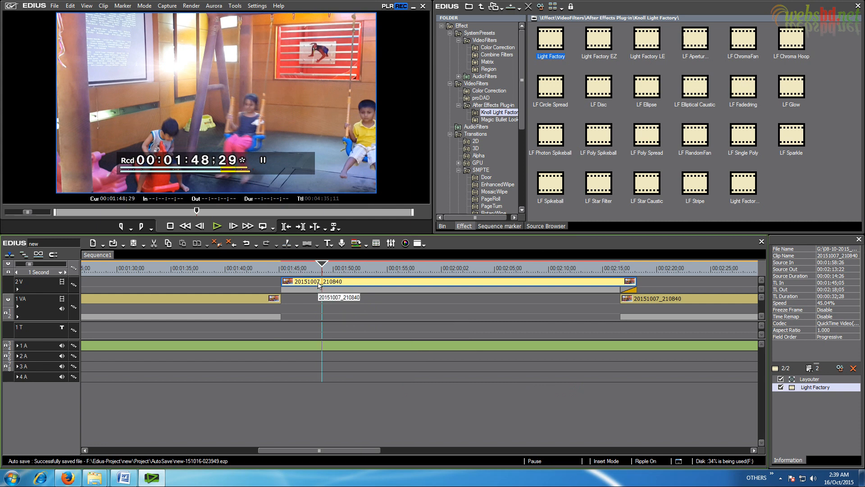
Step: Undo the Light Factory filter and its settings on the 2V clip, and unmute audio track 1A again
key(ctrl+z)
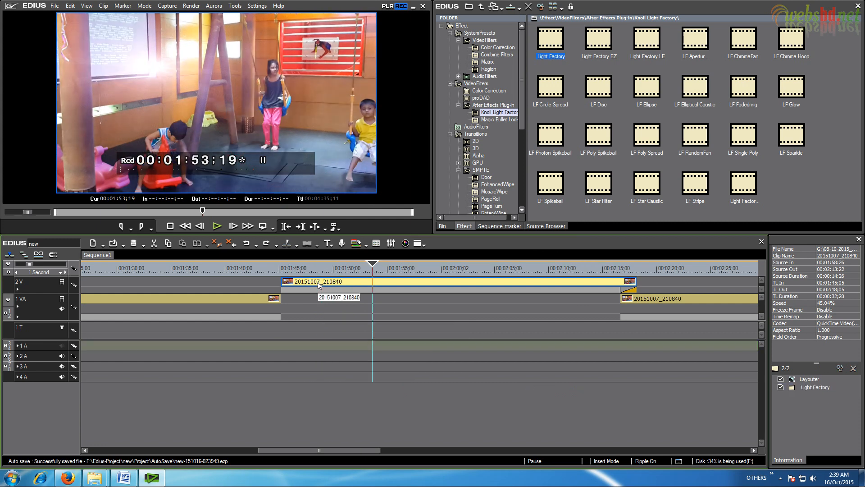
key(ctrl+z)
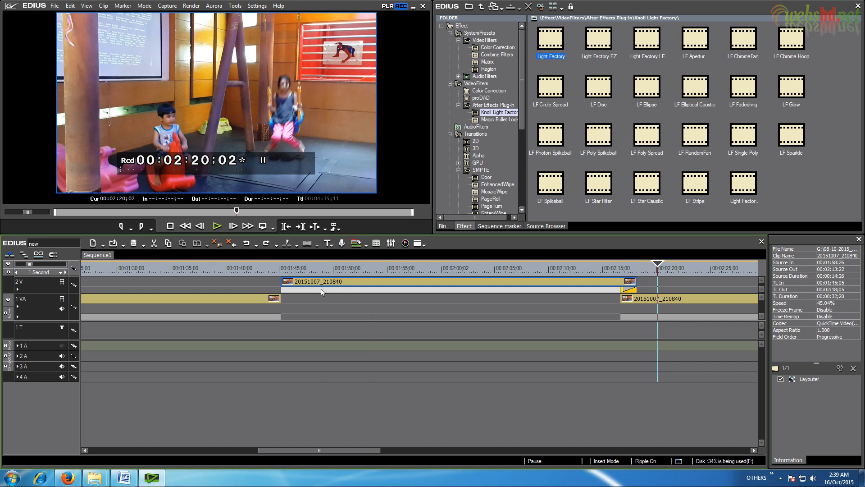
click(62, 346)
Step: Play the 2V clip from about 00:01:51;15, pause at about 00:01:57;23 and save the project
click(350, 266)
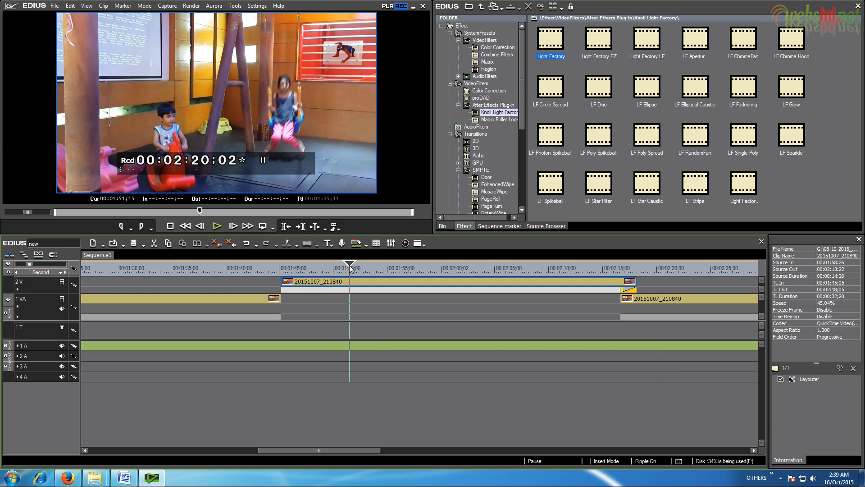
click(217, 227)
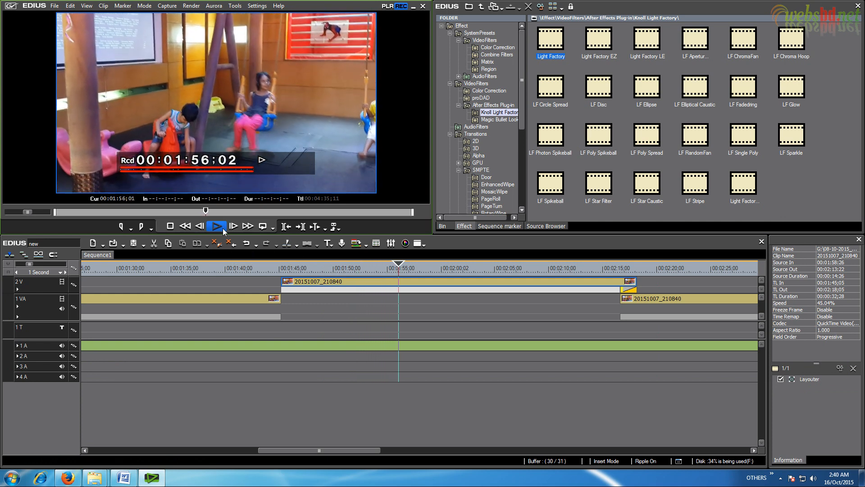
click(218, 228)
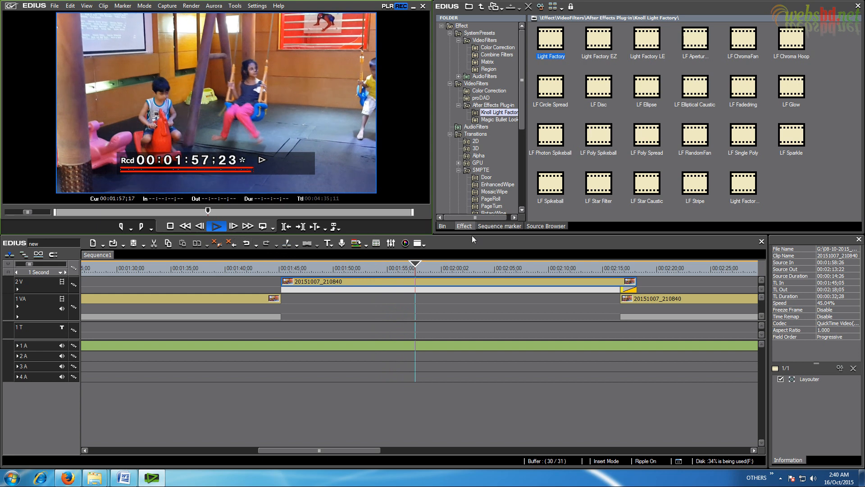
click(54, 5)
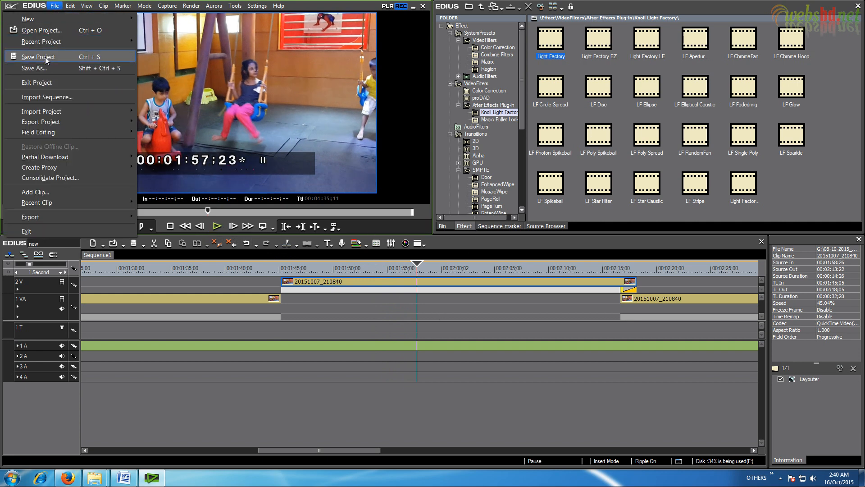
click(47, 57)
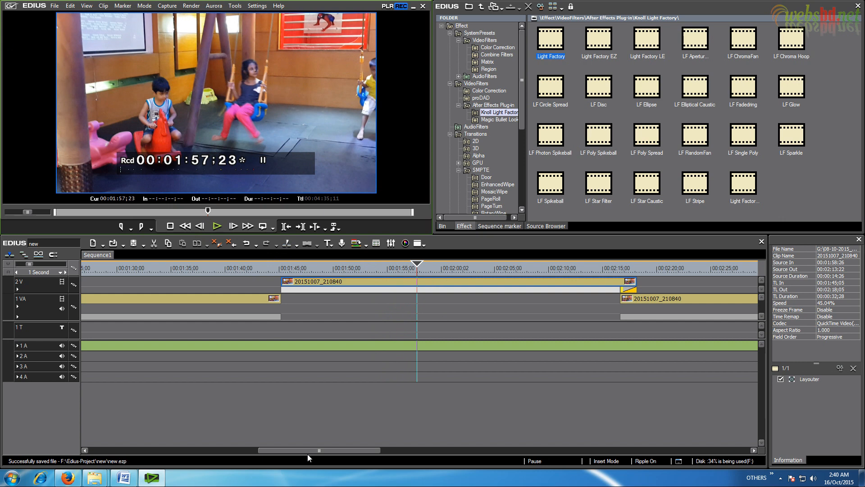
Step: Create a title on the T1 track at 00:00:07;19 and choose the text style Text_13
drag(308, 453, 120, 431)
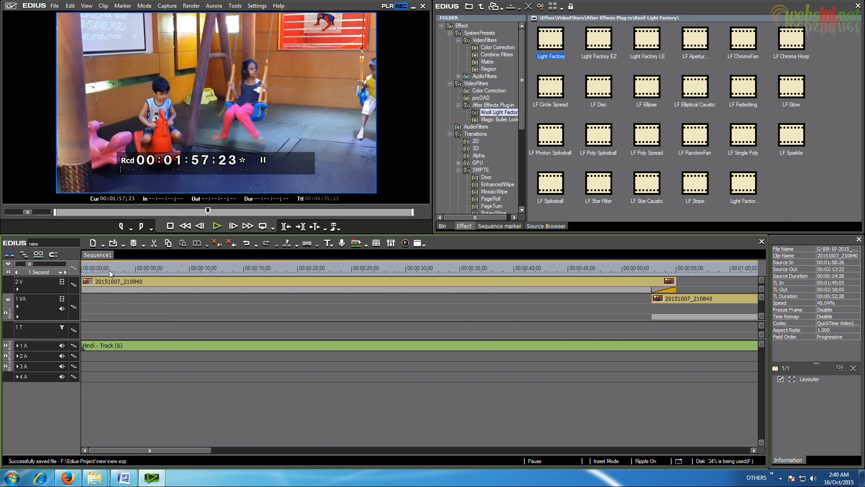
drag(109, 269, 165, 274)
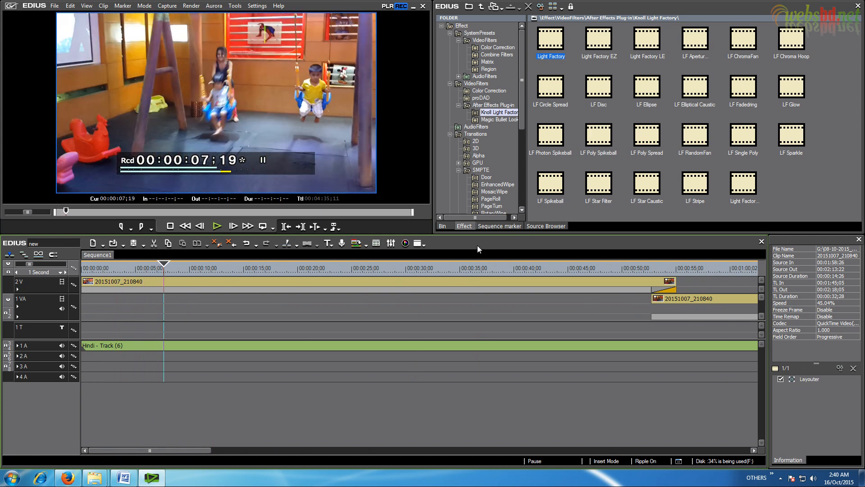
click(327, 246)
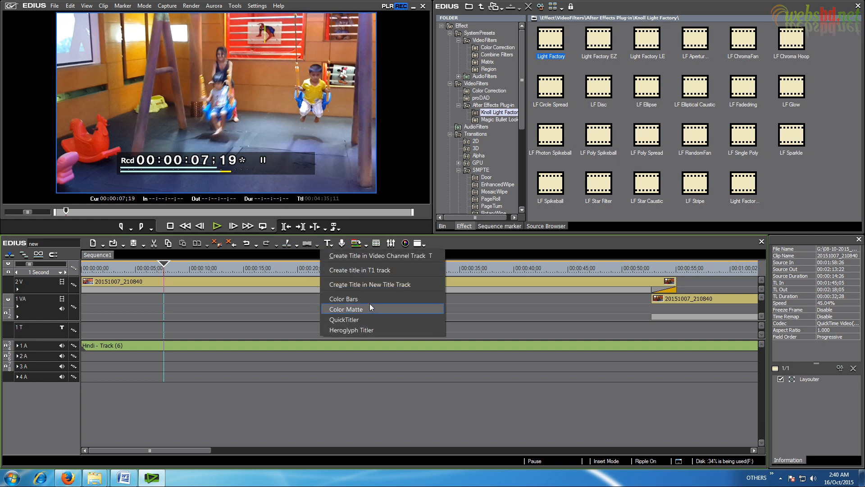
click(353, 272)
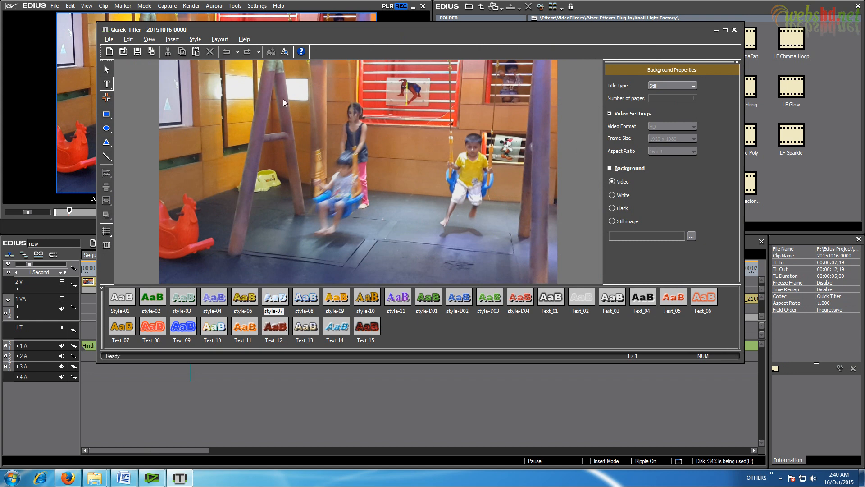
click(304, 331)
Step: Switch to the Word document, copy the line ending in "play at Bashundhara City" and return to Quick Titler
click(124, 477)
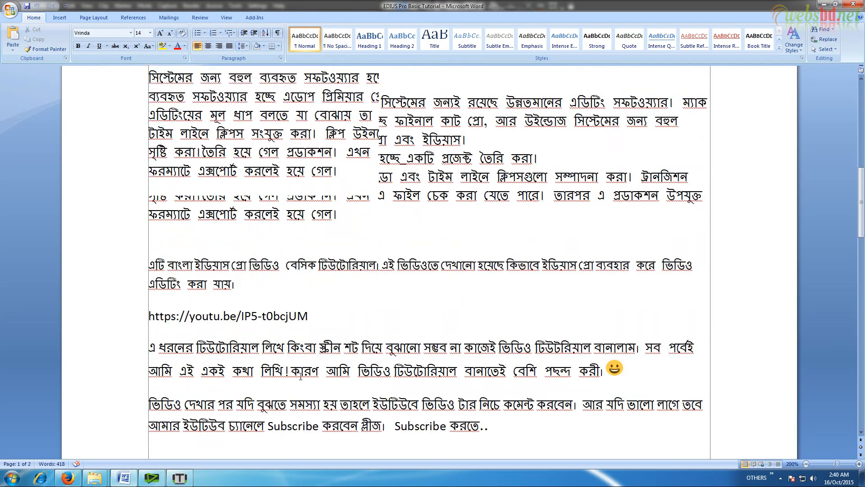
scroll(301, 376, down, 11)
scroll(163, 236, up, 2)
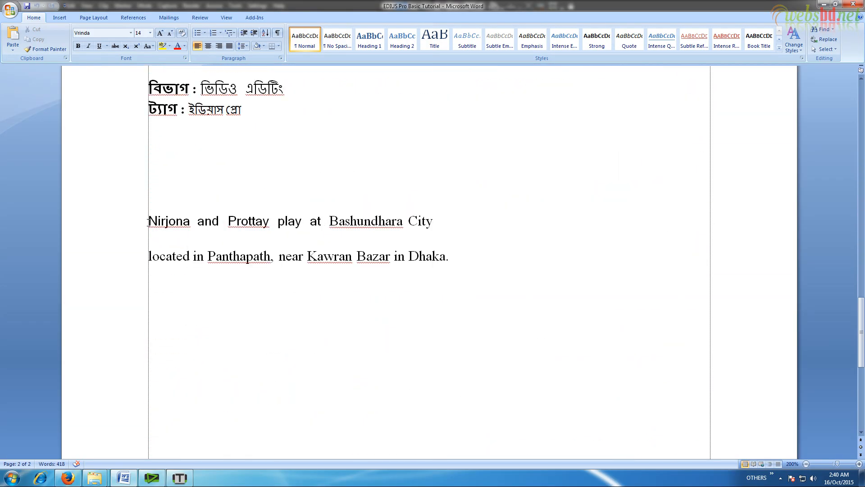
drag(149, 221, 446, 224)
right_click(406, 224)
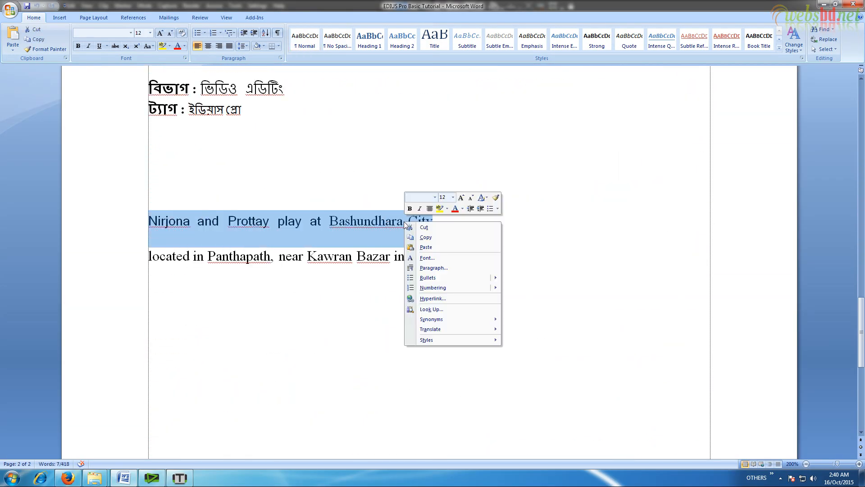
click(425, 238)
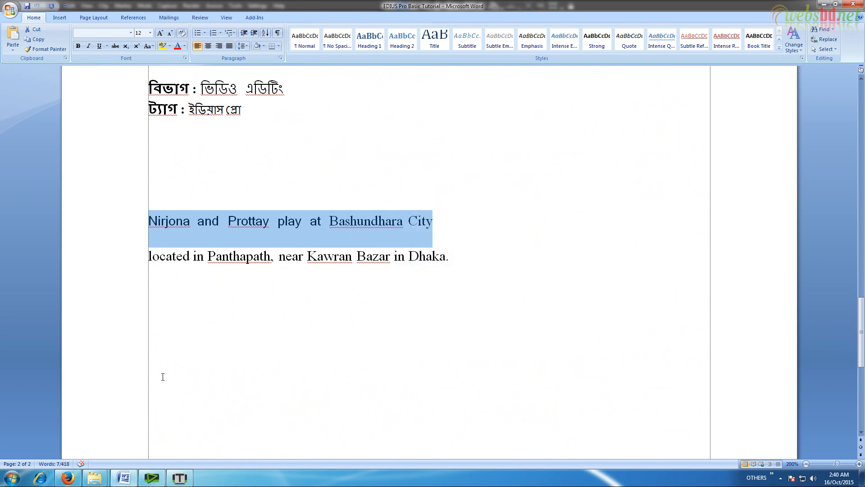
click(68, 478)
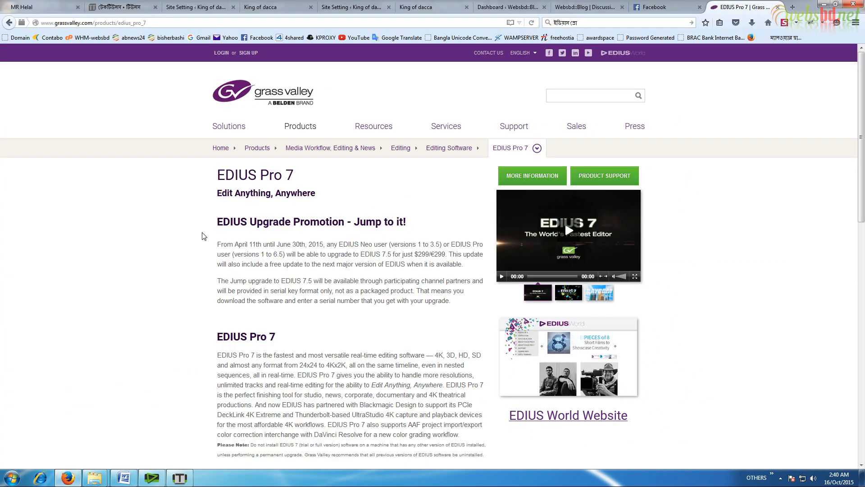
click(70, 482)
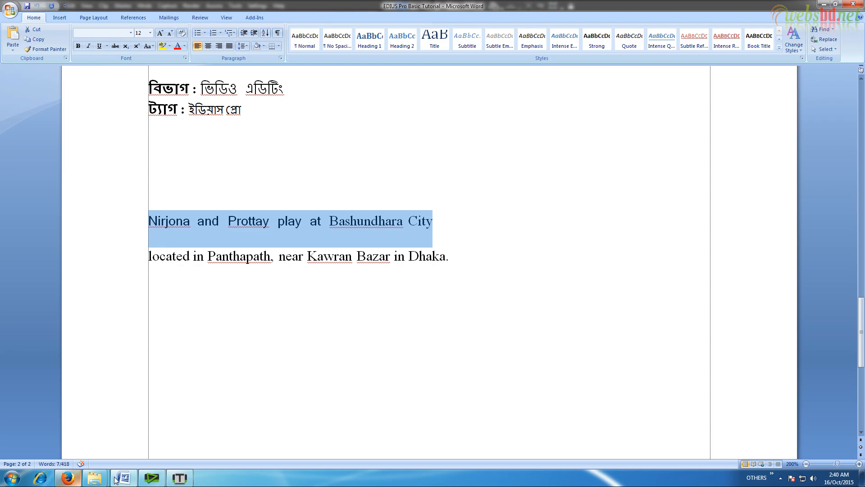
click(153, 479)
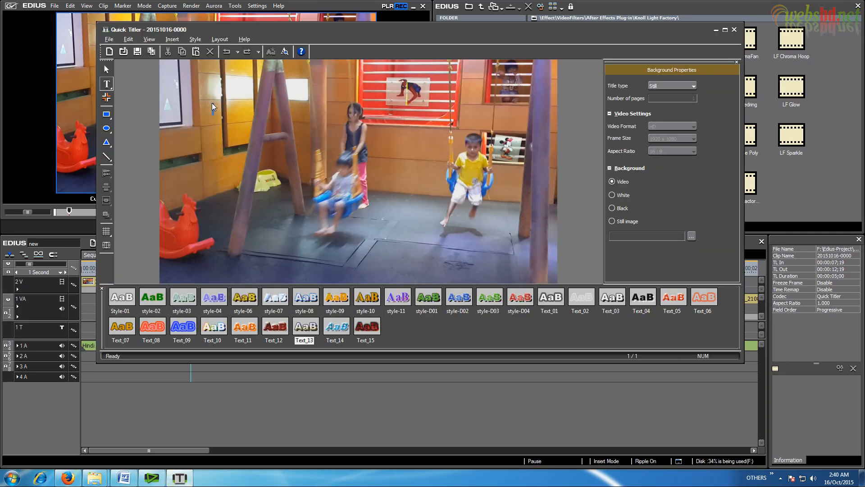
Step: Paste the copied line as title text and move it to about X -55, Y 474
click(213, 107)
key(ctrl+v)
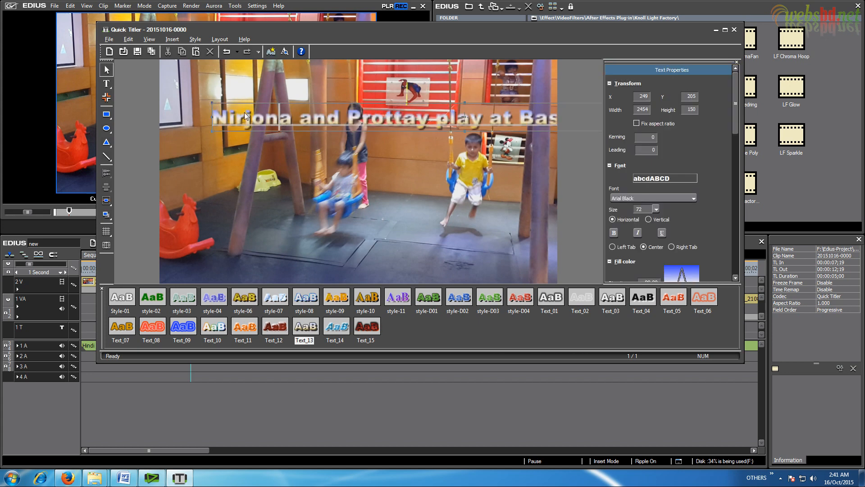
click(222, 137)
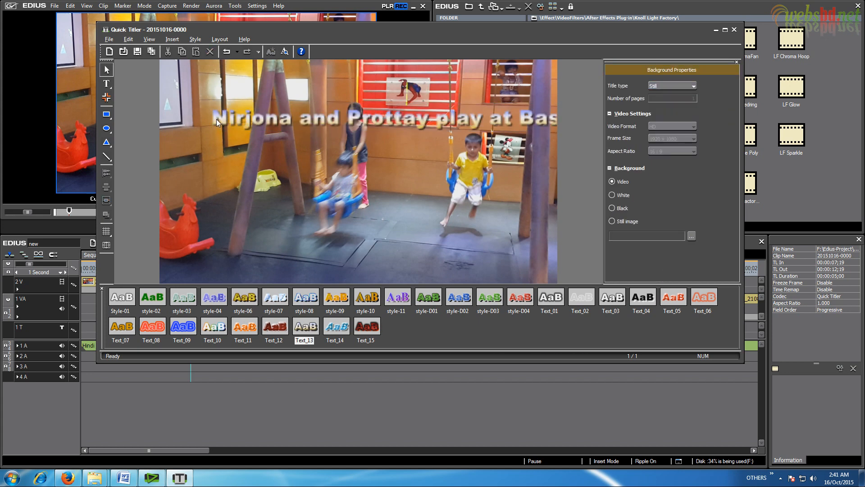
drag(214, 120, 155, 180)
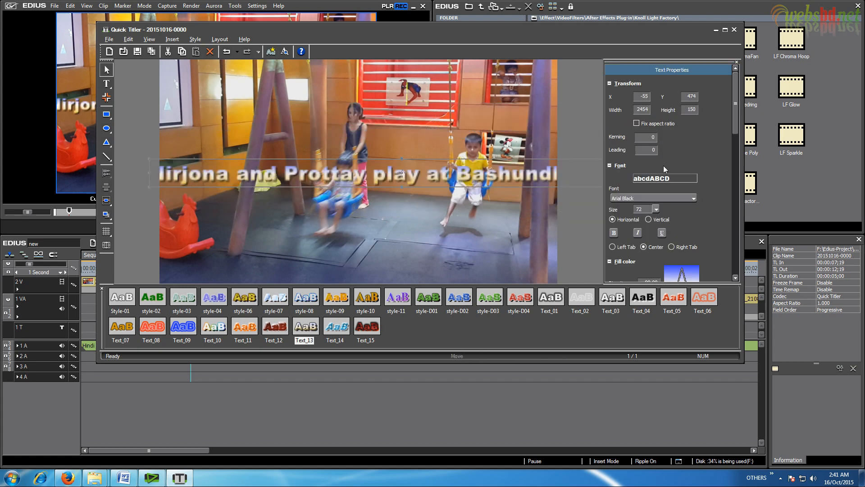
Step: Try font size 22 on the title text and set it back to 72
click(656, 210)
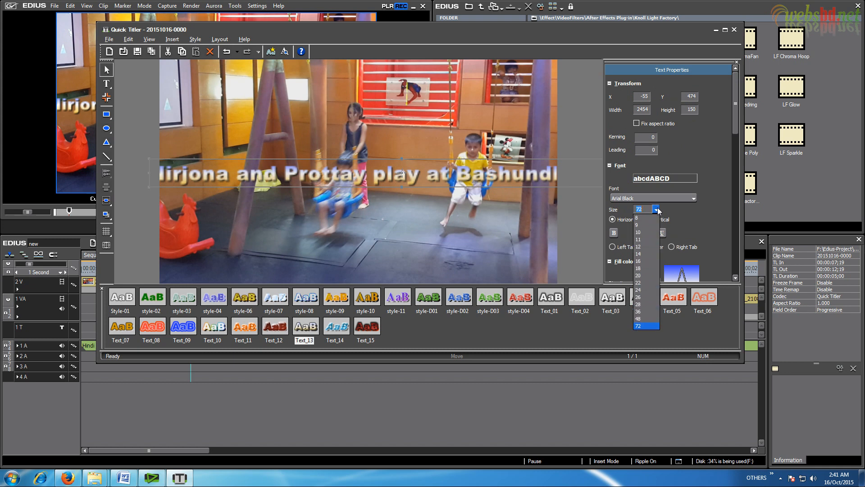
click(647, 283)
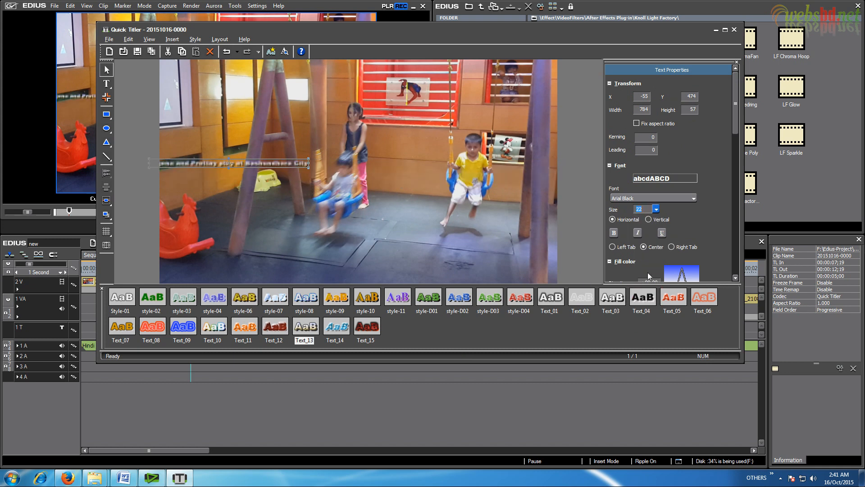
click(656, 210)
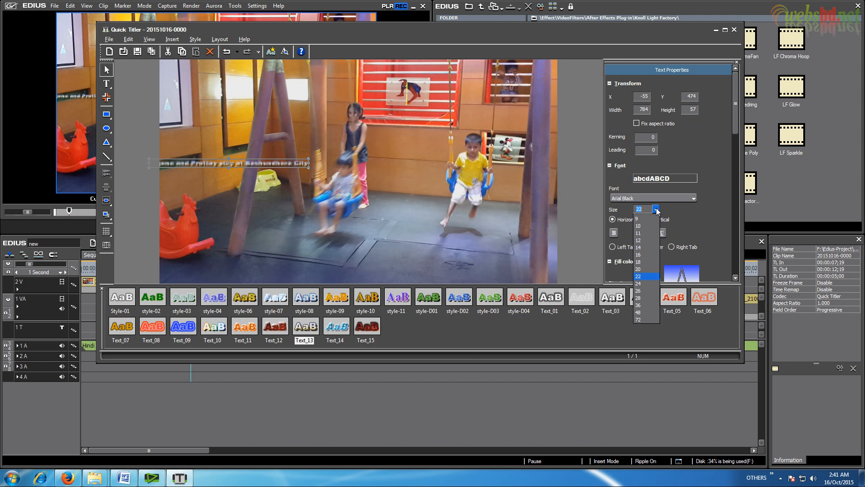
click(648, 326)
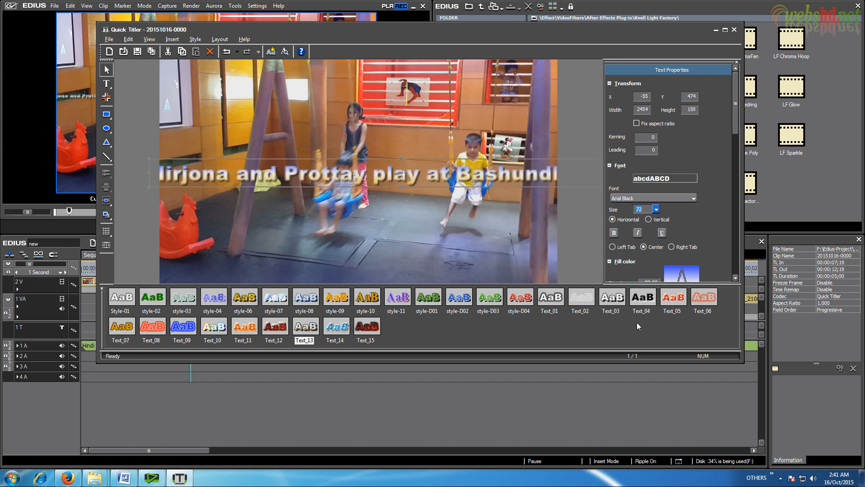
Step: Set the title text's font size to 48 and move it down to about X 132, Y 891
click(657, 209)
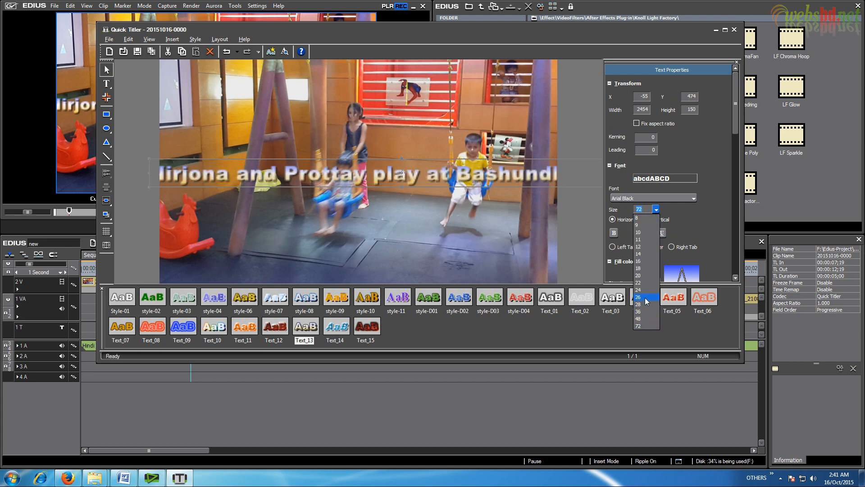
click(648, 318)
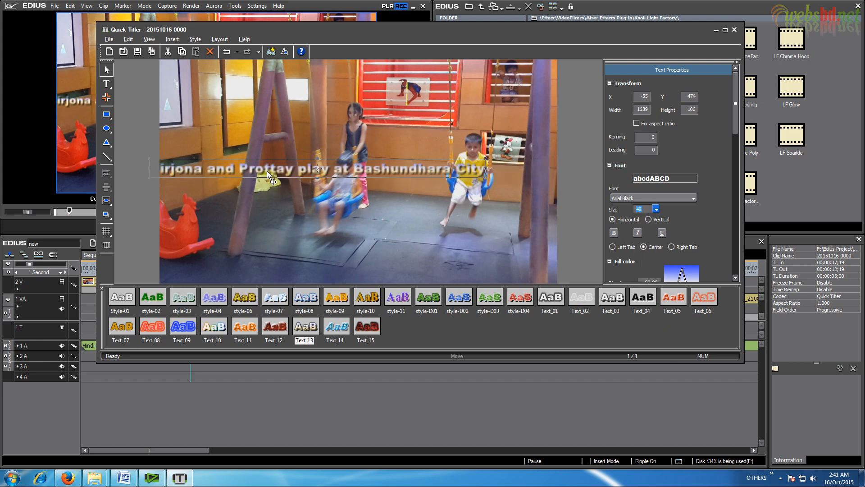
drag(268, 171, 307, 258)
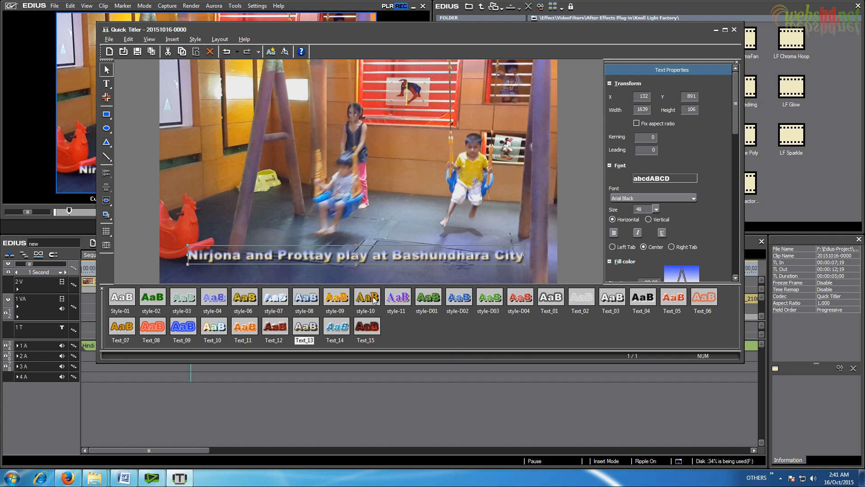
Step: Try the styles Text_10, Text_08, style-02, Text_07 and style-07 on the title text, then return to Text_13 with the text at about X 32, Y 888
click(218, 330)
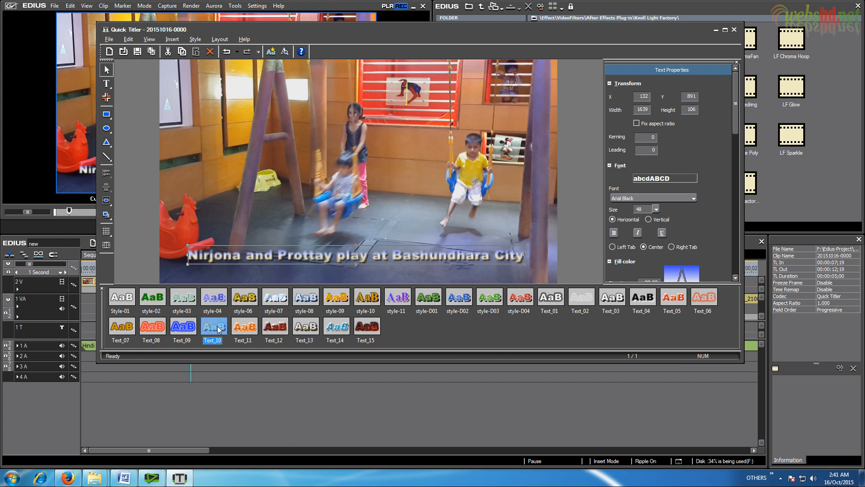
click(235, 262)
click(218, 329)
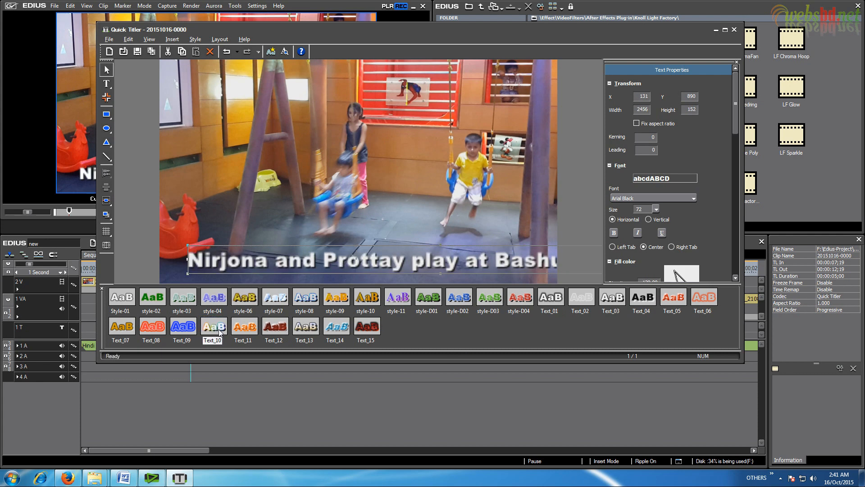
click(154, 328)
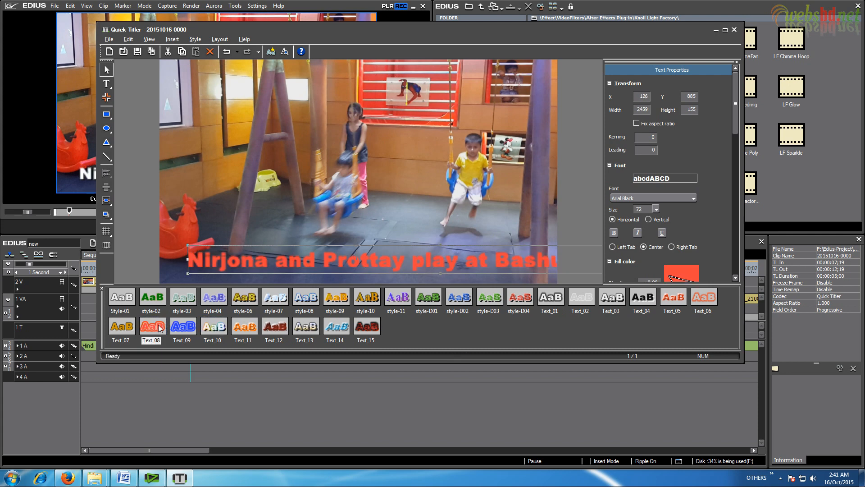
click(150, 305)
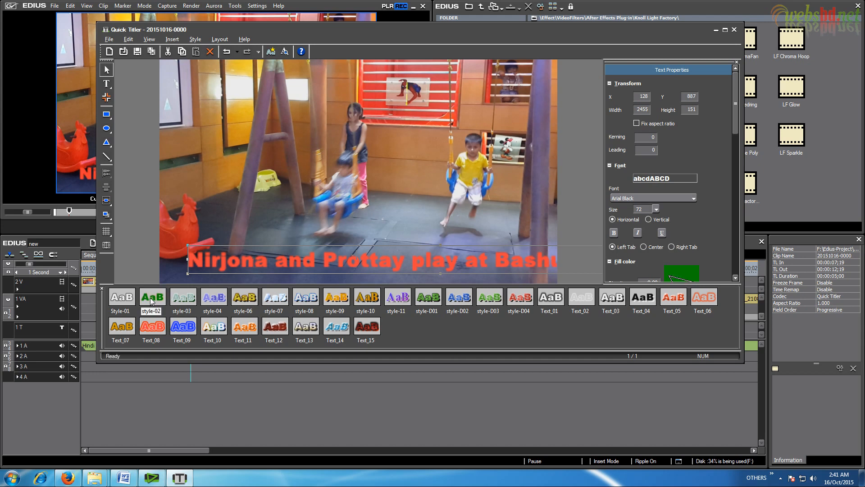
click(121, 326)
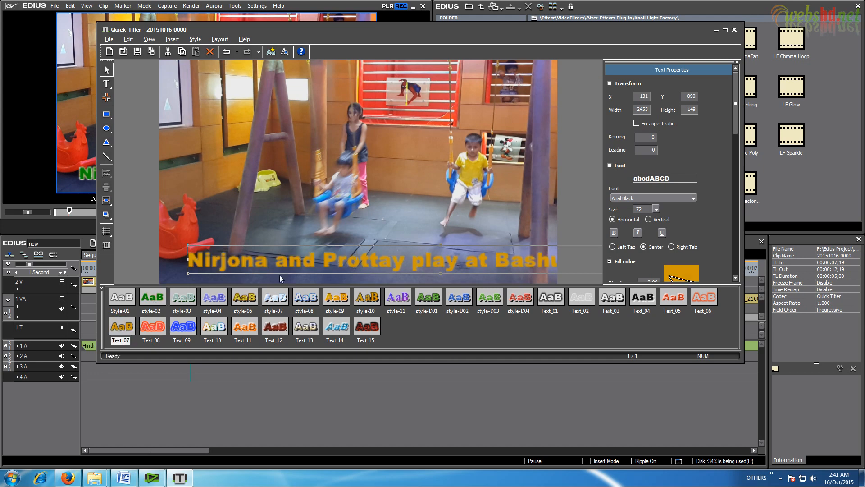
click(282, 301)
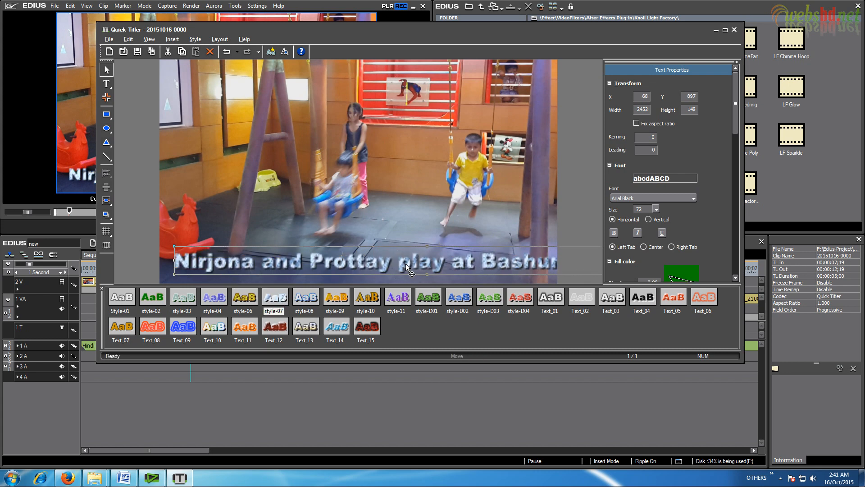
mouse_move(403, 272)
mouse_down()
mouse_move(386, 266)
mouse_move(396, 270)
mouse_up()
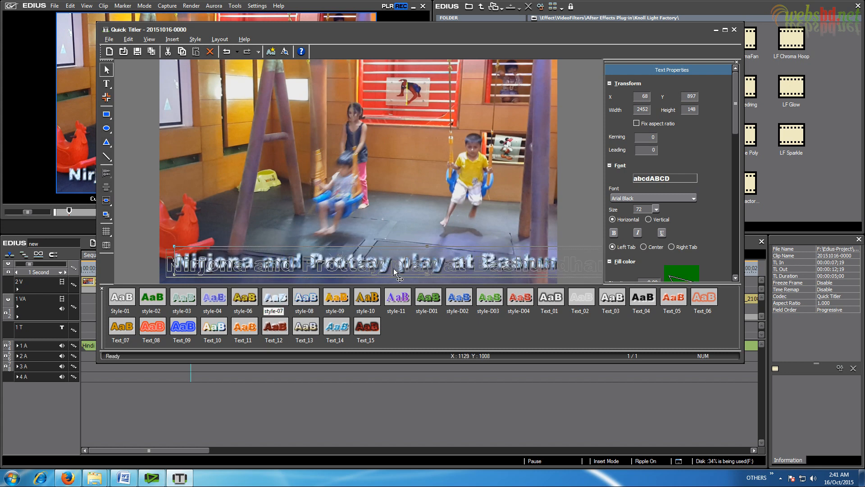
click(310, 326)
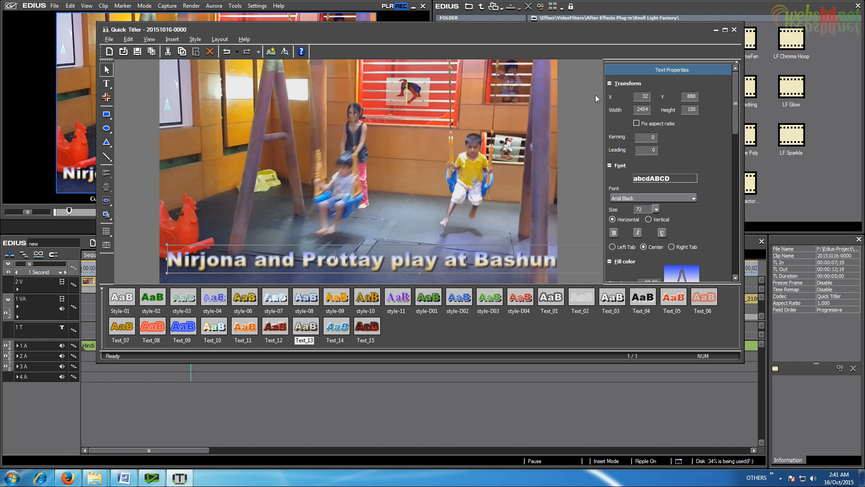
Step: Save the title and check it in the sequence at about 00:00:09;27
drag(394, 36, 389, 26)
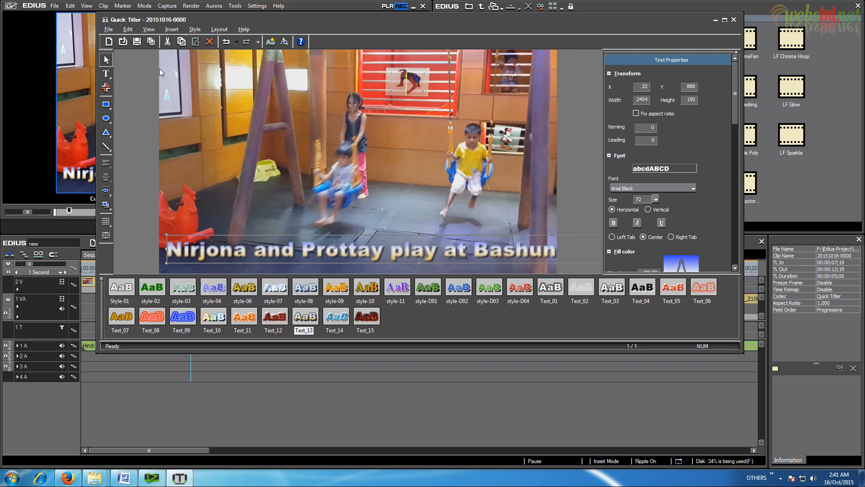
click(136, 45)
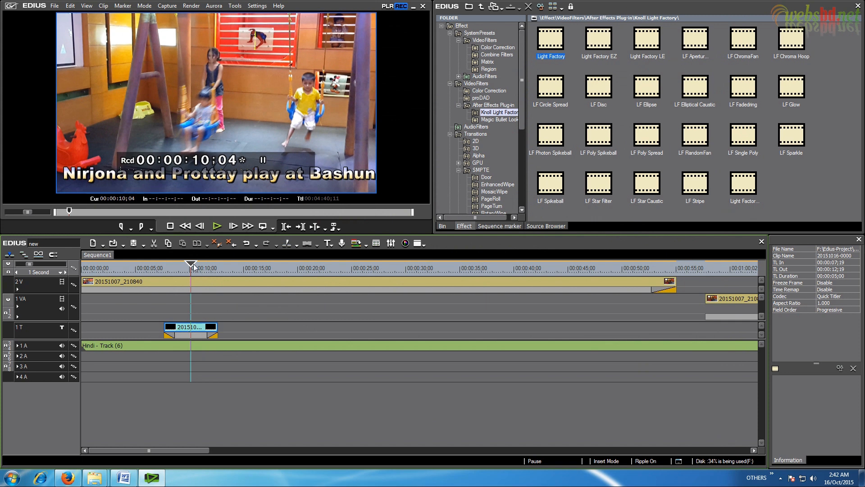
mouse_move(193, 267)
mouse_down()
mouse_move(175, 266)
mouse_move(189, 266)
mouse_up()
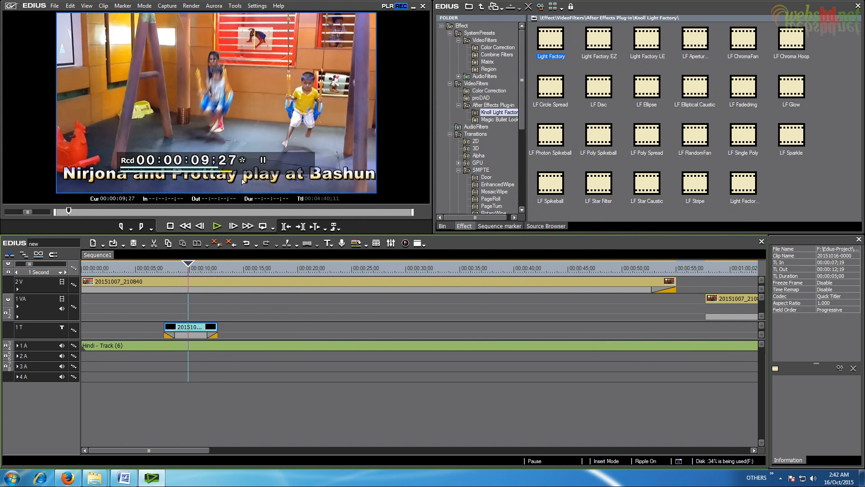
Step: Reopen the title clip on the T1 track for editing and set its text's font size to 48
double_click(194, 329)
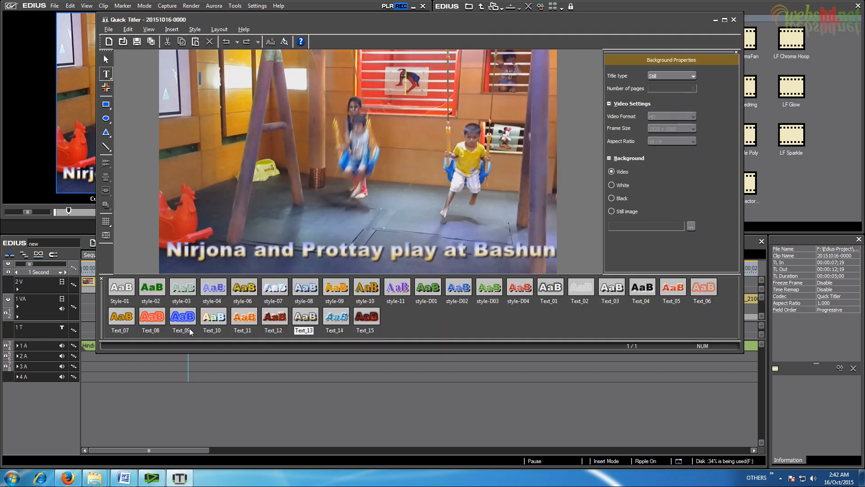
click(180, 252)
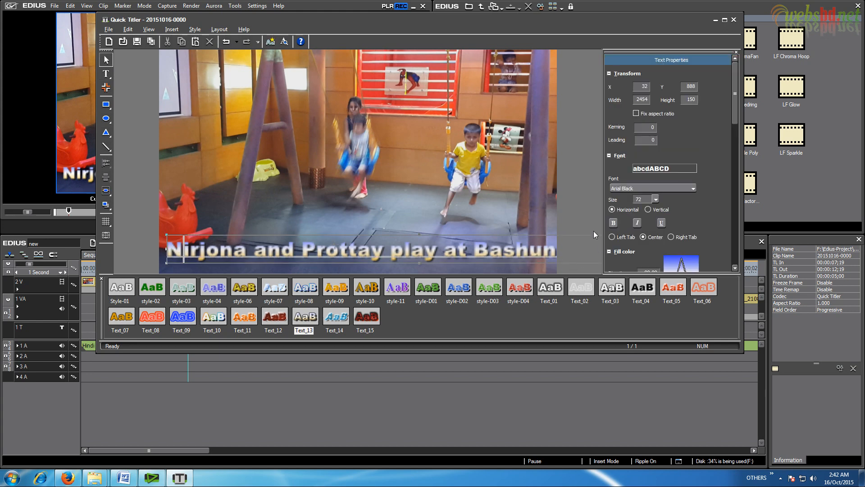
click(656, 199)
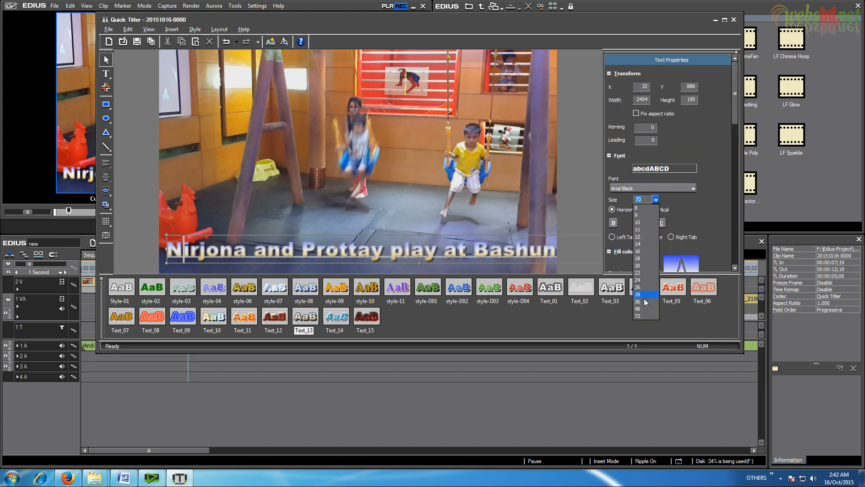
click(643, 310)
Step: Move the title text to about X 84, Y 844 and save the title
click(275, 244)
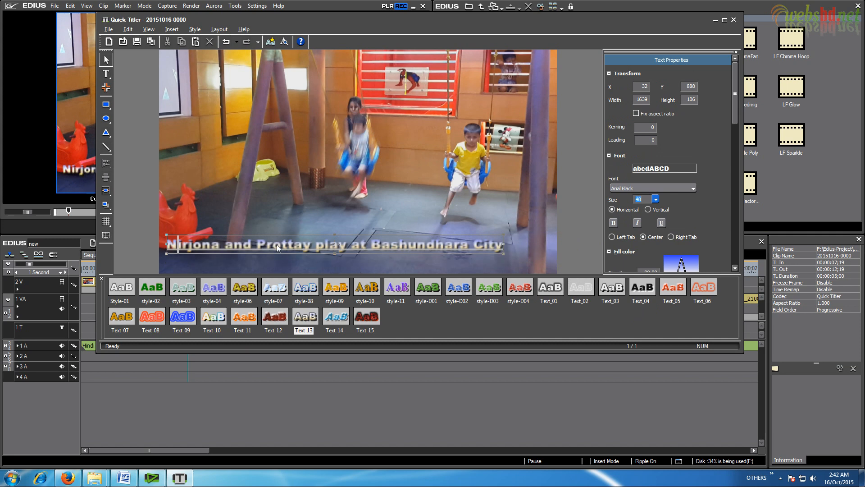
drag(286, 256, 185, 239)
click(199, 266)
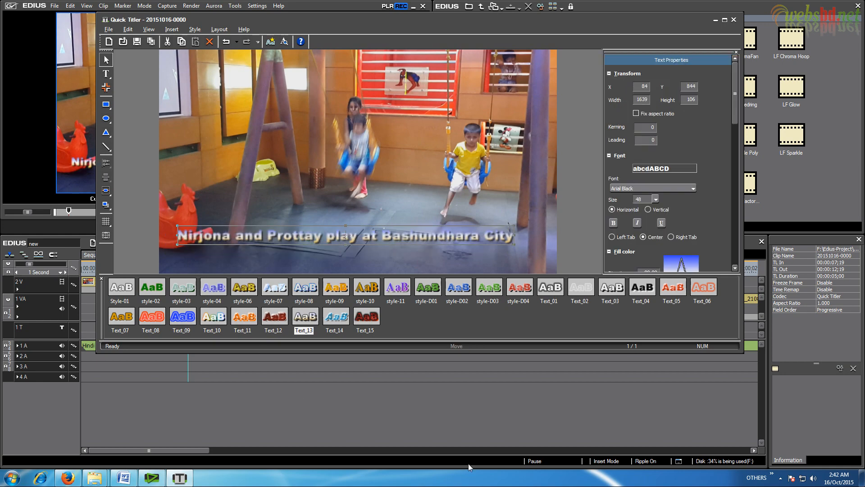
click(138, 45)
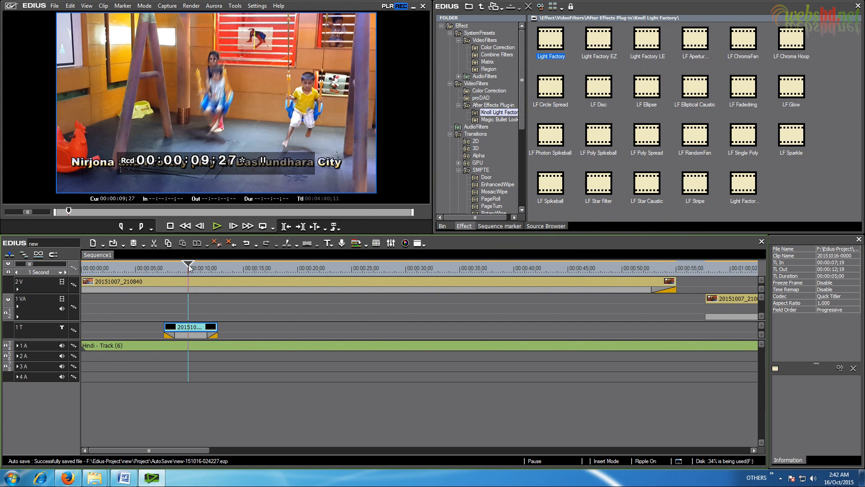
Step: Play the sequence from 00:00:07;02 to about 00:00:12;10 to check the title
mouse_move(167, 271)
mouse_down()
mouse_move(195, 270)
mouse_move(159, 272)
mouse_up()
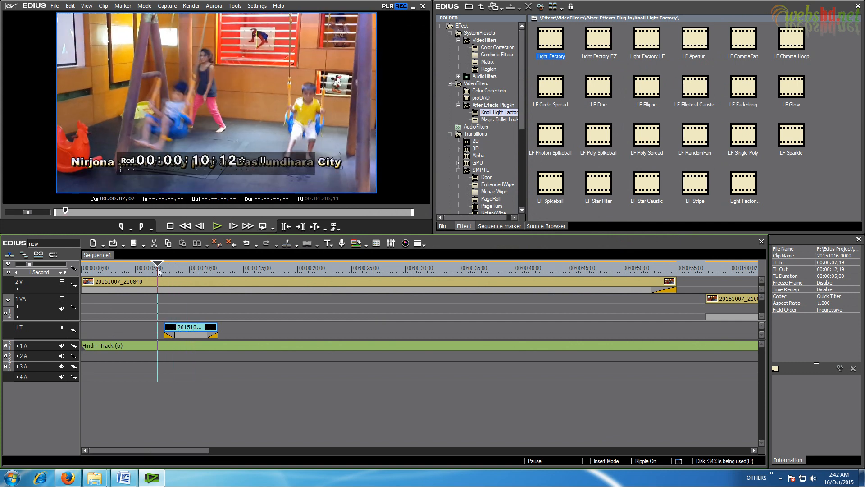
click(217, 226)
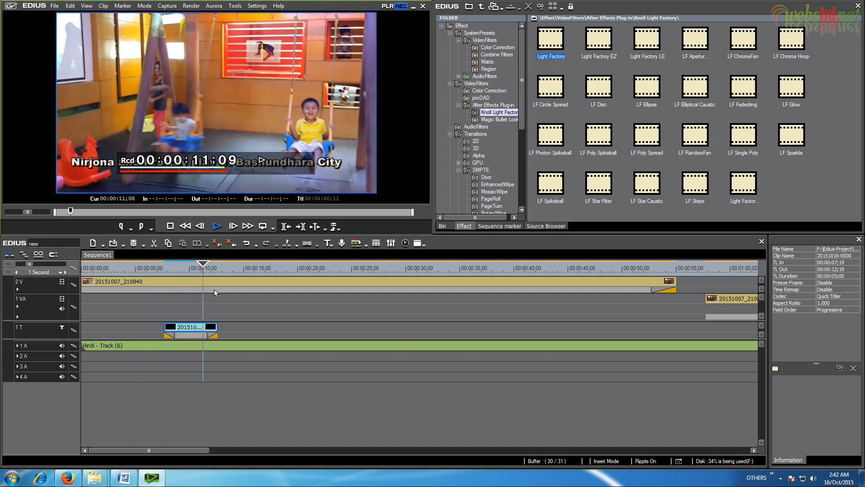
key(space)
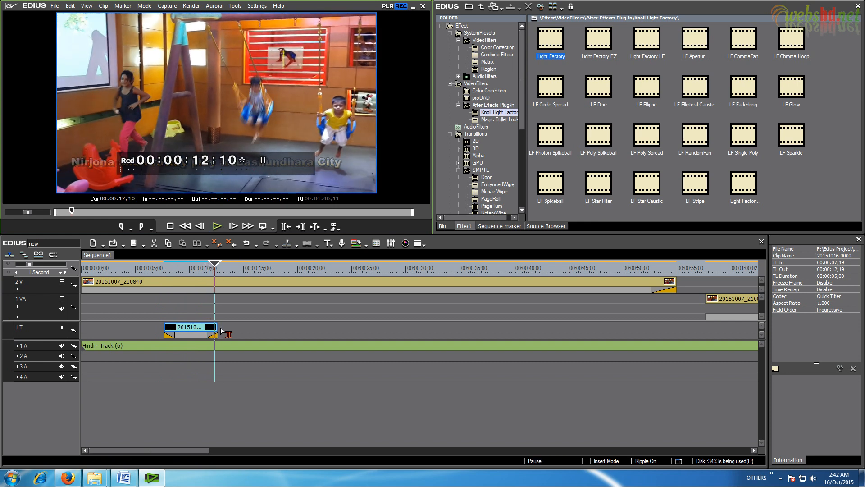
Step: Extend the title clip on the T1 track to run from 00:00:00;00 to 00:00:25;04 and save the project
drag(193, 330, 298, 331)
drag(96, 269, 198, 268)
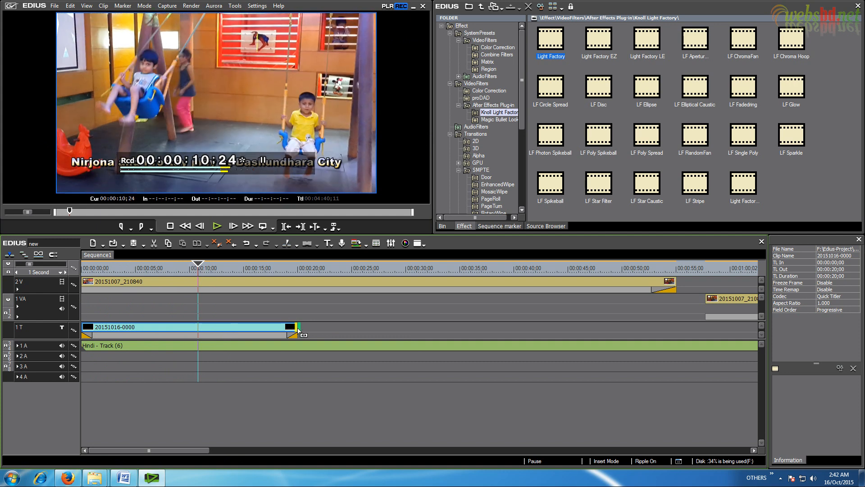
drag(298, 330, 353, 330)
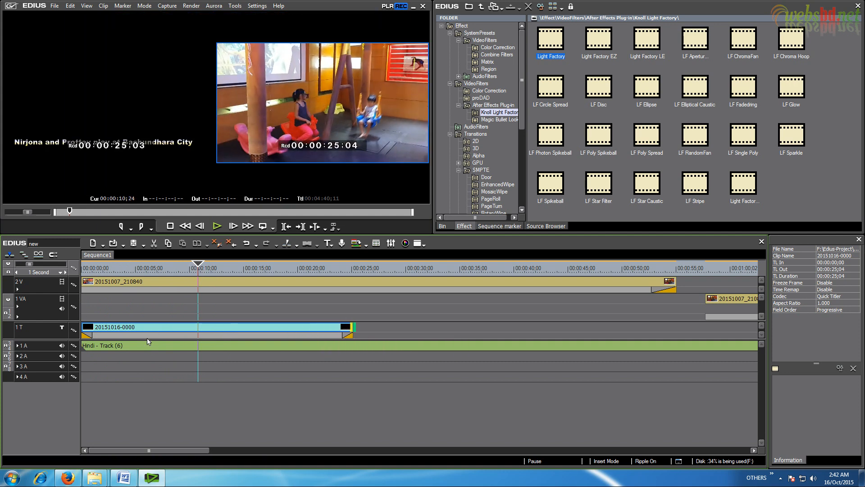
click(55, 6)
click(63, 56)
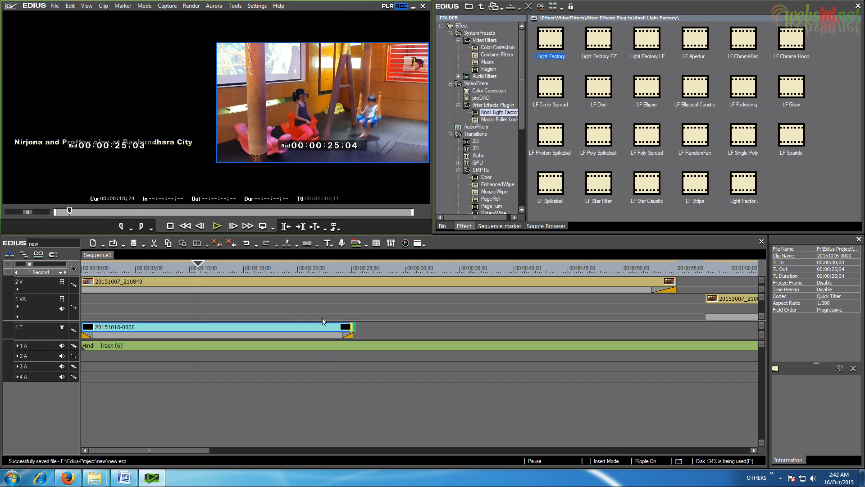
click(382, 332)
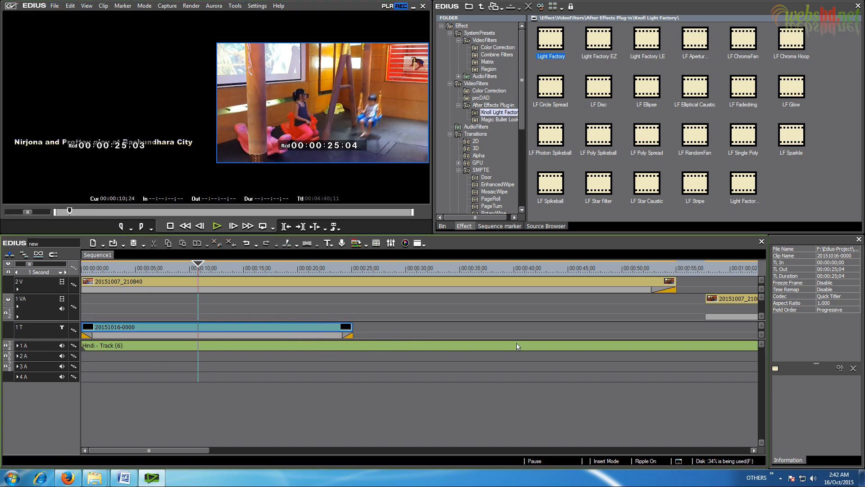
drag(194, 450, 229, 450)
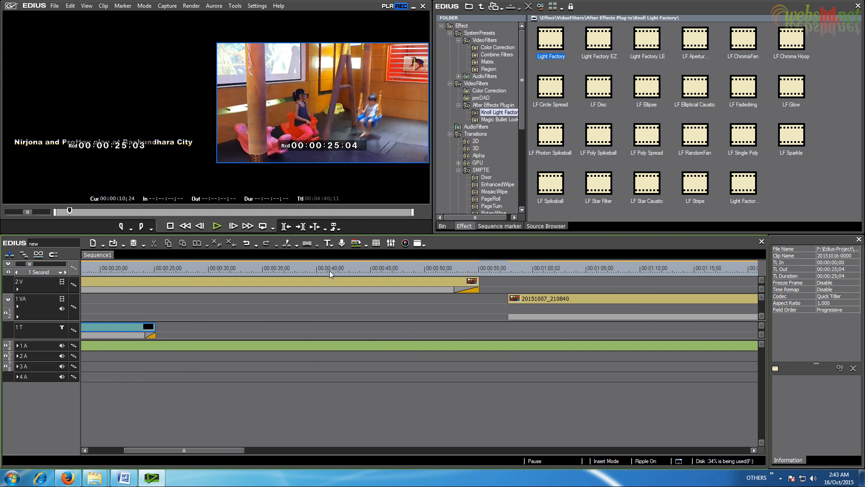
click(329, 246)
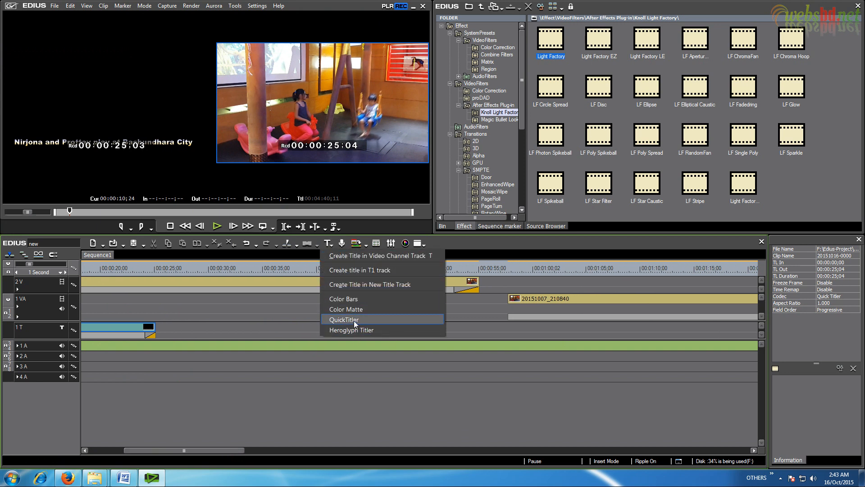
click(350, 257)
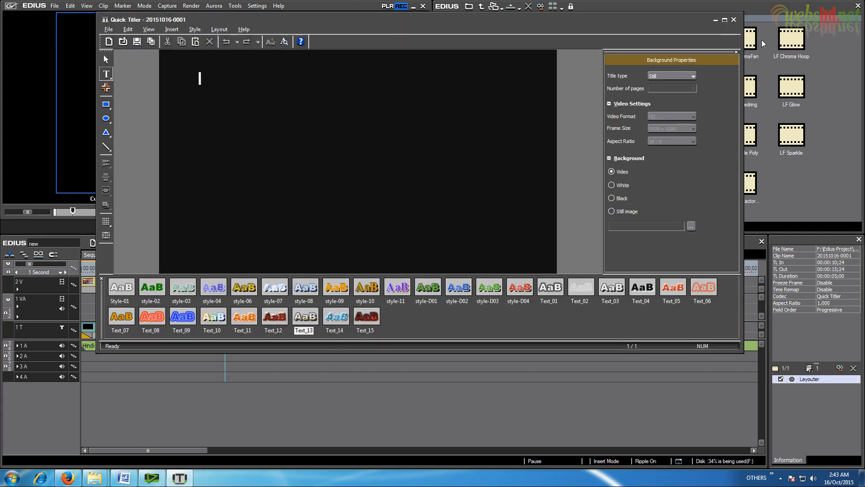
click(734, 19)
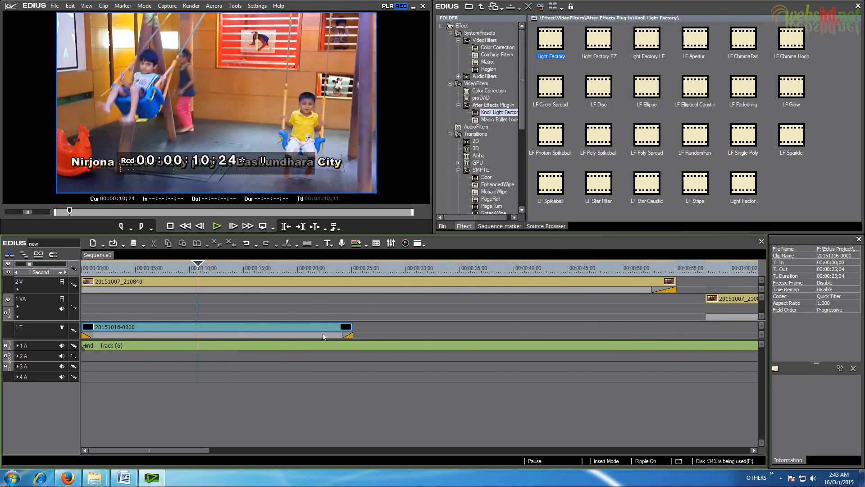
Step: Create a second title on the T1 track at 00:00:10;24
click(329, 245)
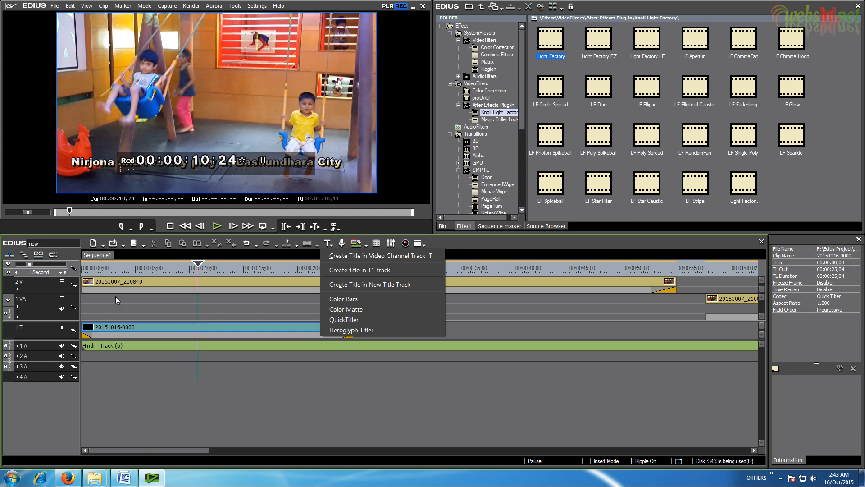
click(363, 271)
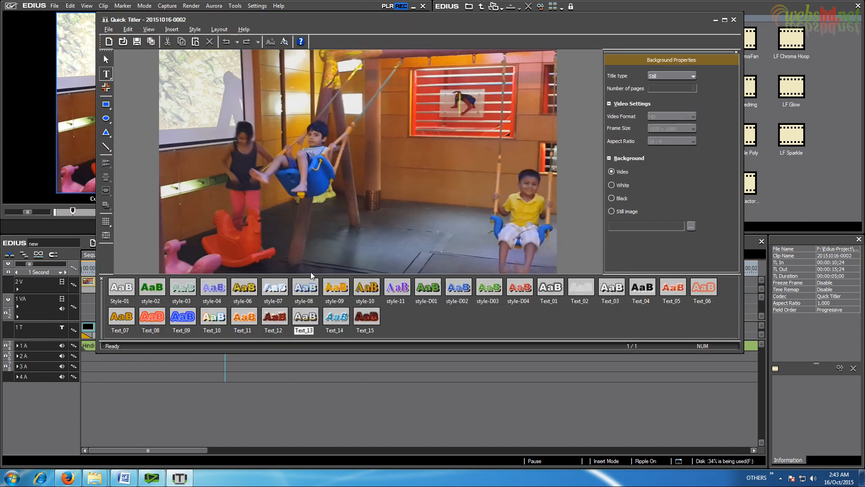
Step: Switch to the Word document and copy the line "located in Panthapath, near Kawran Bazar in Dhaka."
click(134, 480)
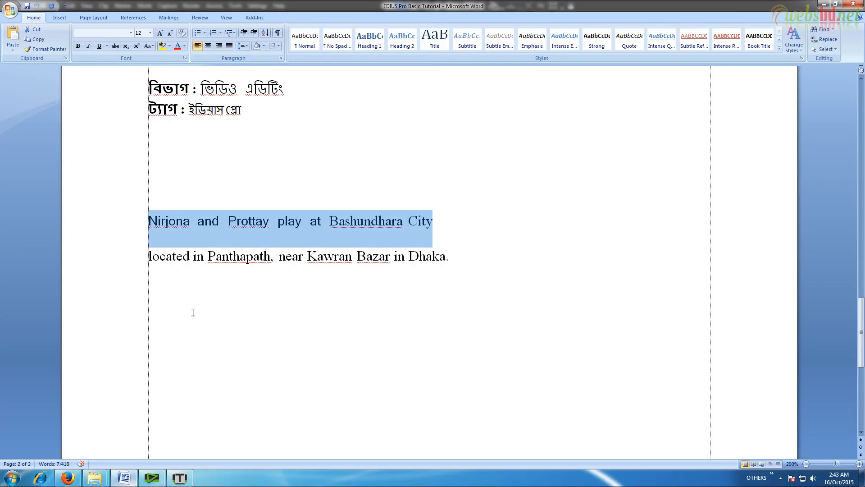
drag(149, 256, 451, 254)
right_click(434, 258)
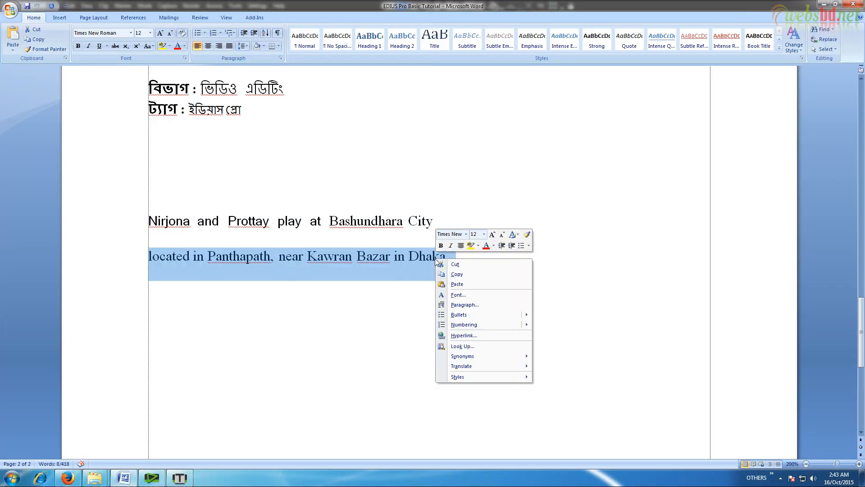
click(457, 274)
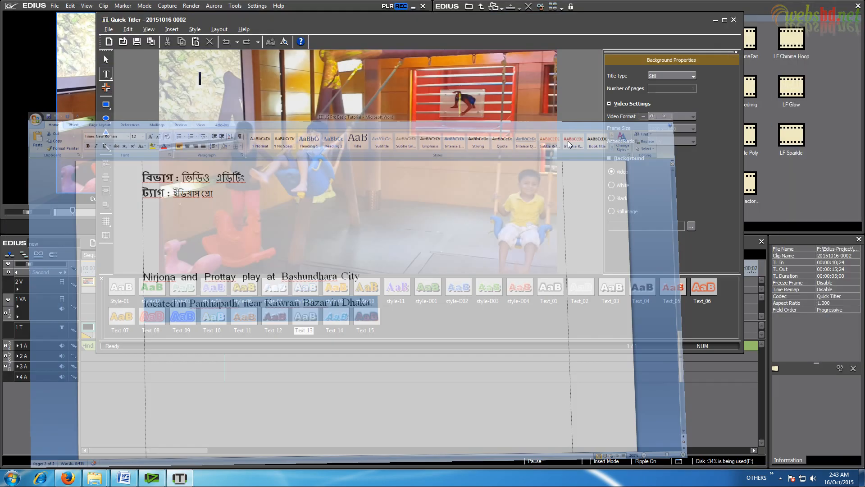
Step: Return to Quick Titler and paste the copied line as text near the upper-left of the title frame
click(824, 4)
click(200, 81)
right_click(200, 83)
click(215, 109)
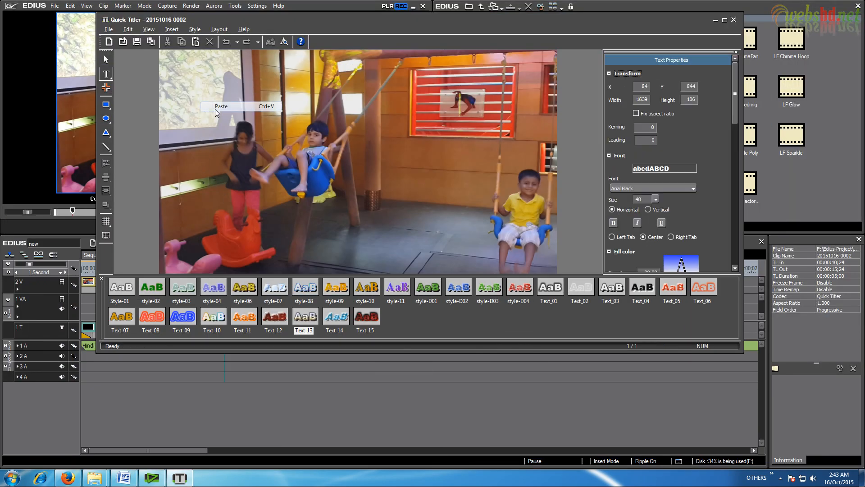
Step: Split the title text into "located in Panthapath" and "near Kawran Bazar in Dhaka." on two lines, removing the comma
drag(383, 89, 195, 97)
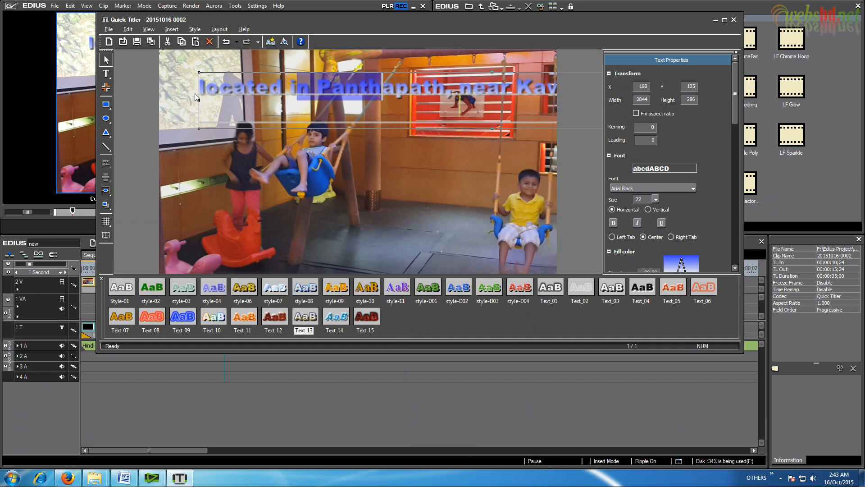
click(462, 93)
key(Return)
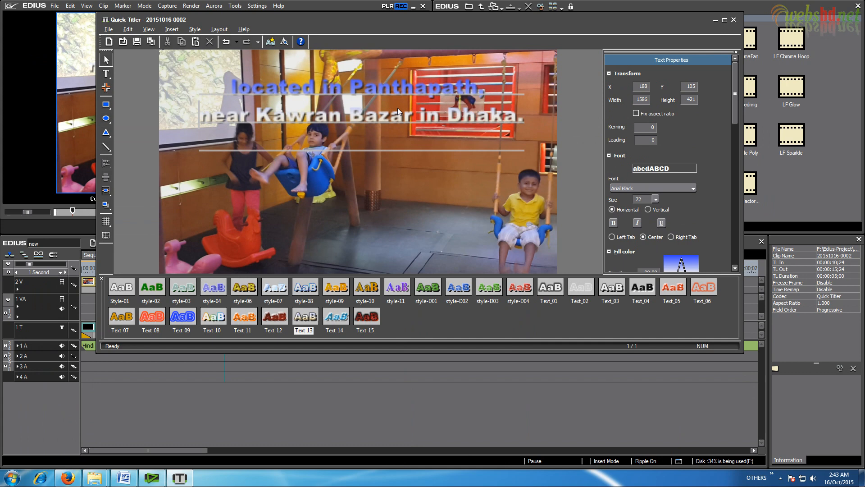
key(BackSpace)
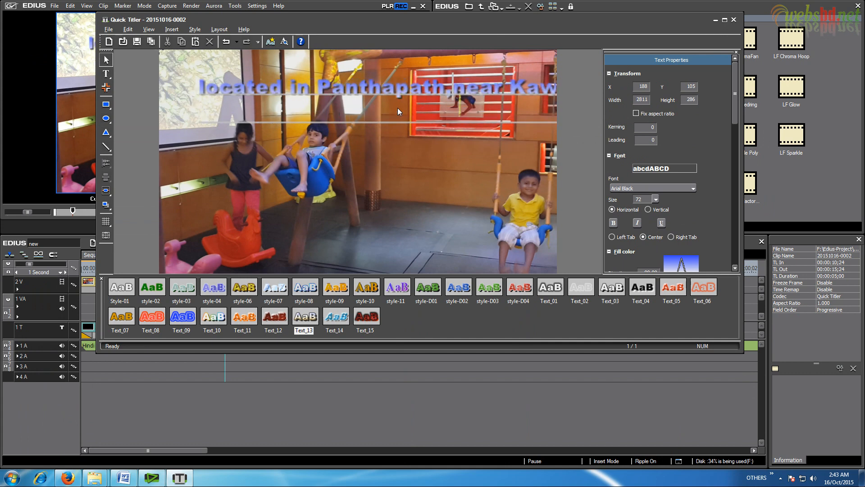
key(BackSpace)
key(Return)
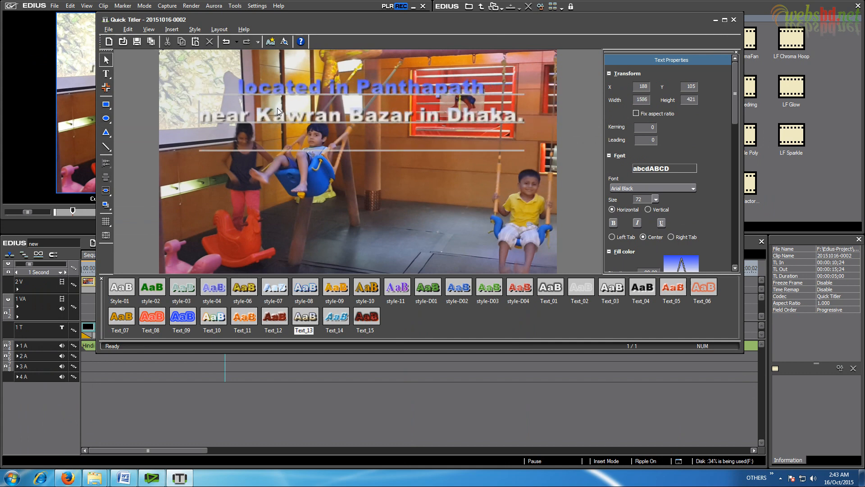
Step: Move the two-line text to about X 134, Y 654 and save the title
click(255, 212)
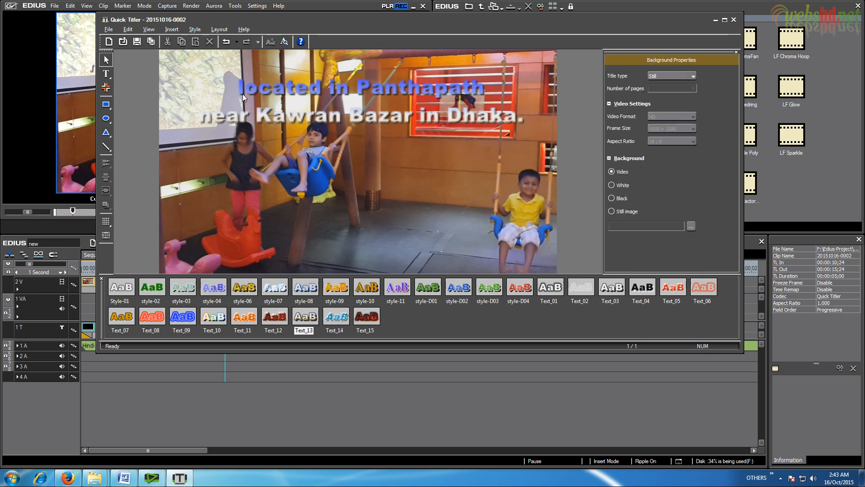
drag(244, 120, 231, 206)
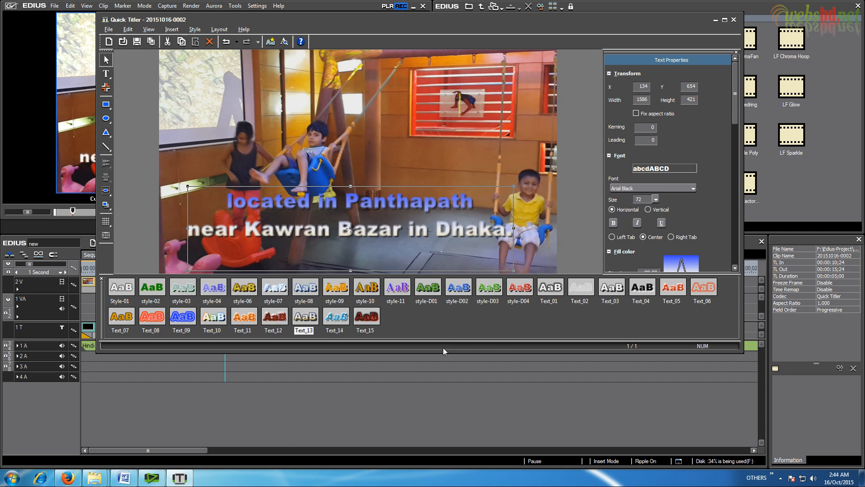
click(138, 42)
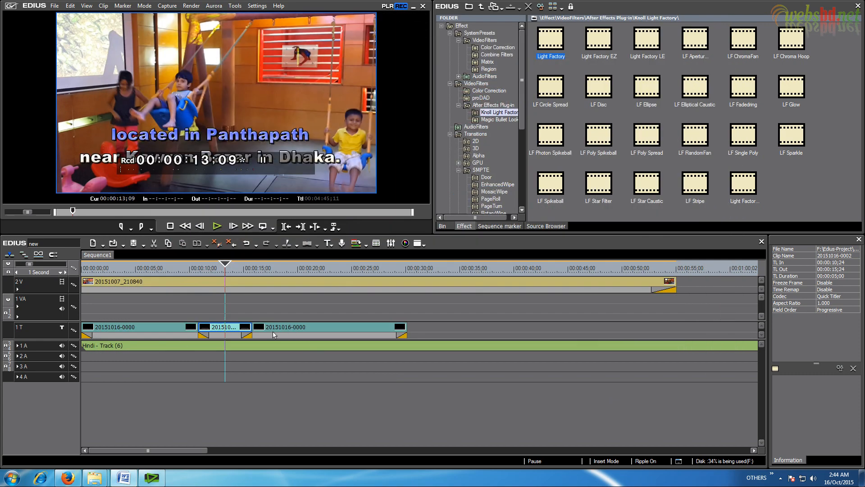
click(215, 272)
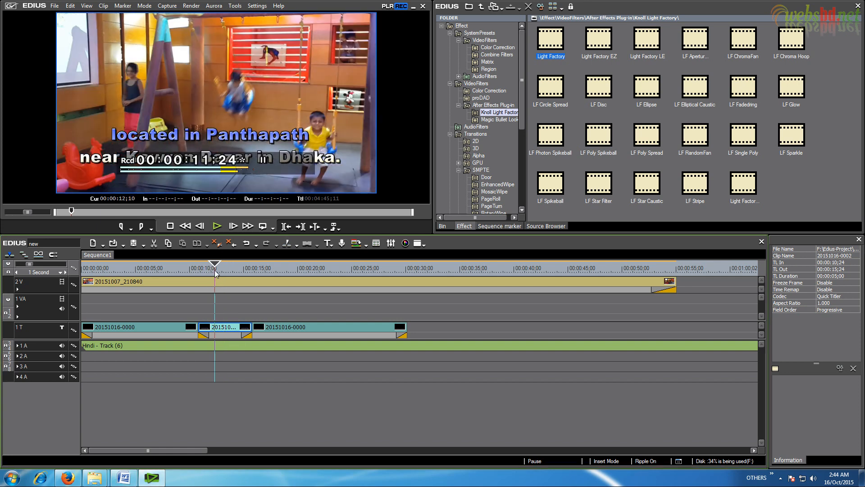
drag(215, 272, 281, 275)
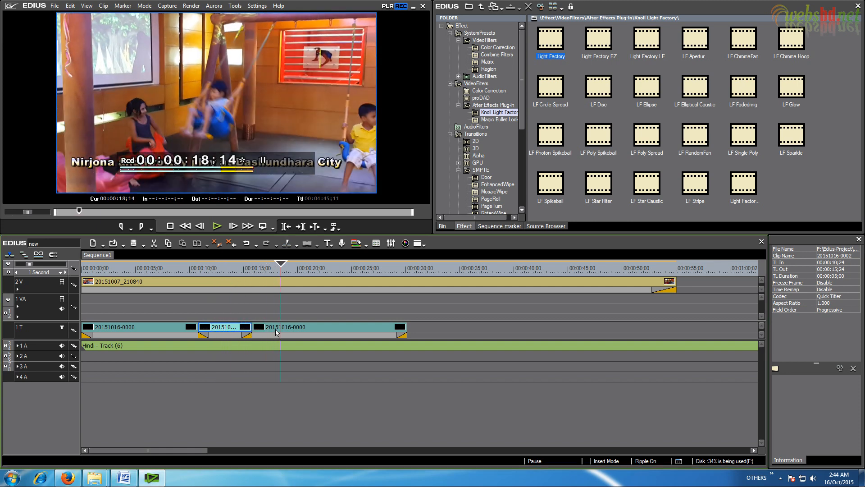
drag(230, 332, 241, 299)
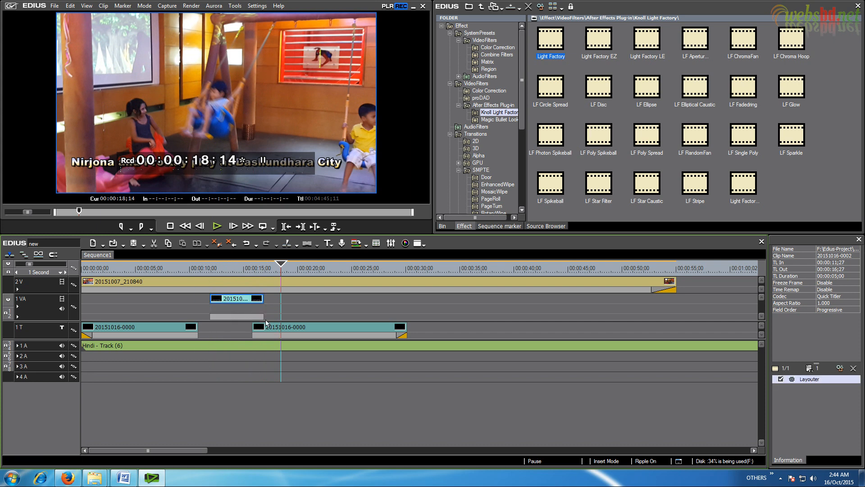
click(283, 332)
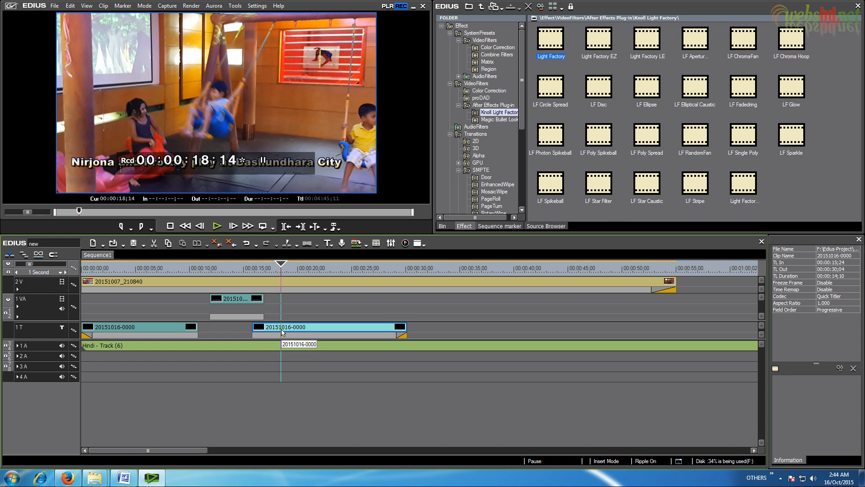
key(Delete)
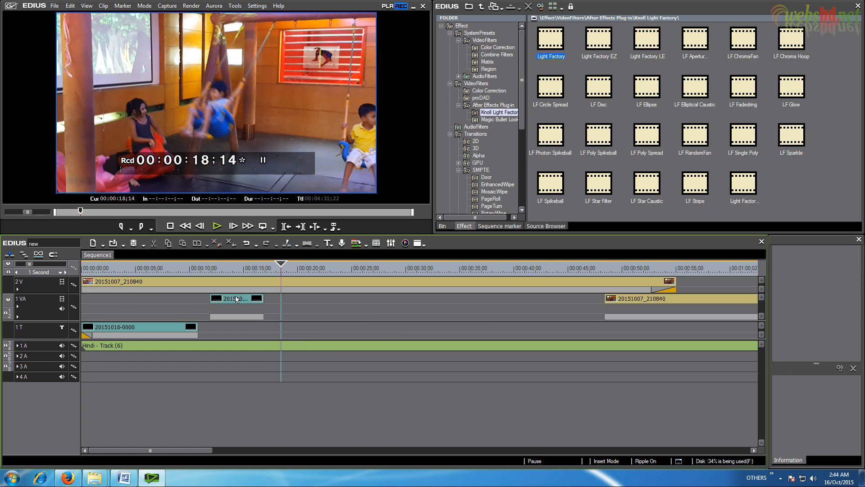
drag(234, 299, 436, 332)
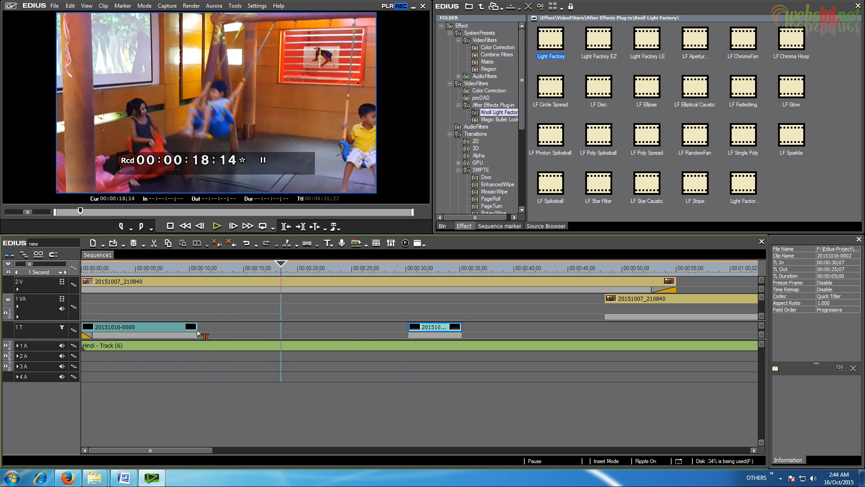
drag(198, 333, 299, 332)
drag(431, 333, 539, 333)
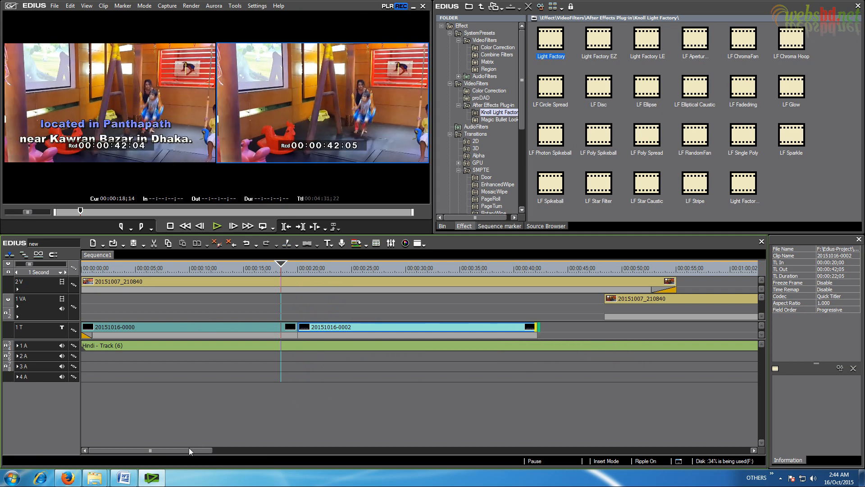
Step: Move the 20151007_210840 clip on the 1VA track to start at 00:00:52;22 and save the project
drag(189, 448, 266, 448)
drag(199, 300, 247, 303)
drag(222, 269, 83, 272)
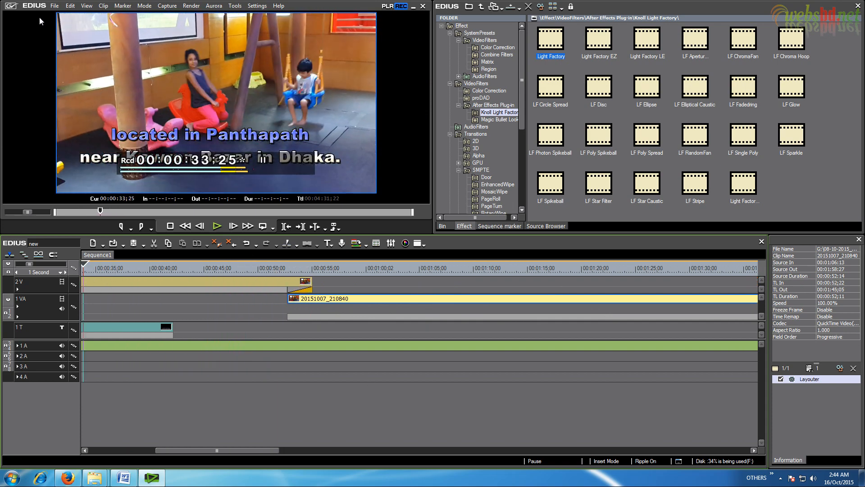
drag(290, 450, 249, 450)
click(160, 269)
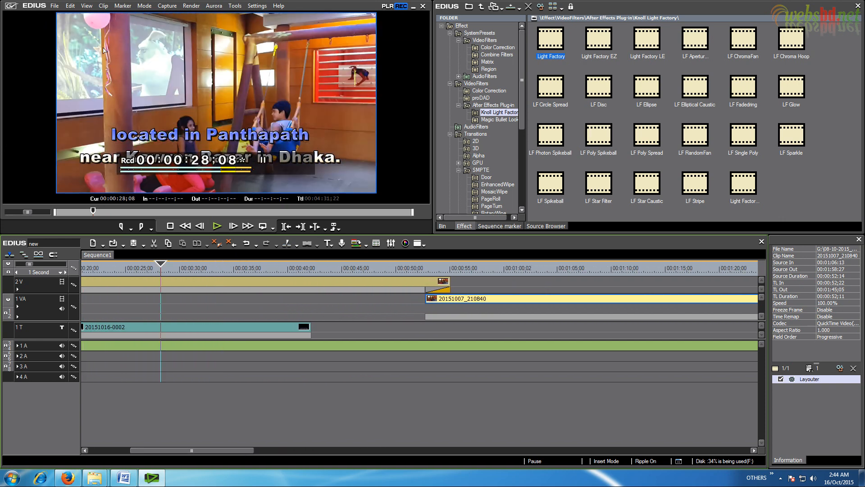
click(54, 6)
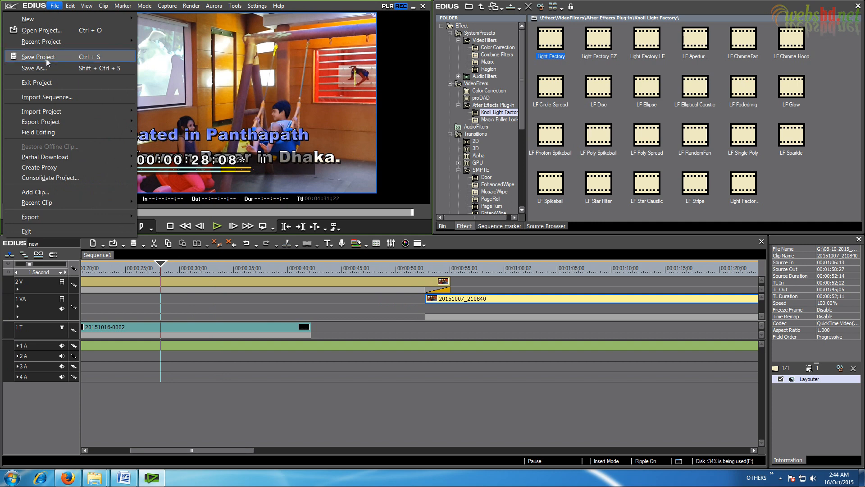
click(47, 57)
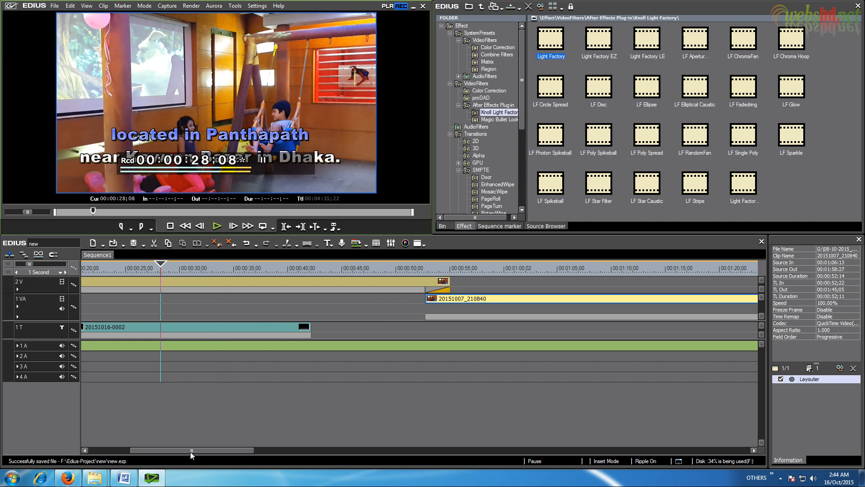
Step: Examine the exporter presets offered by Print to File and leave without exporting
drag(161, 265, 166, 265)
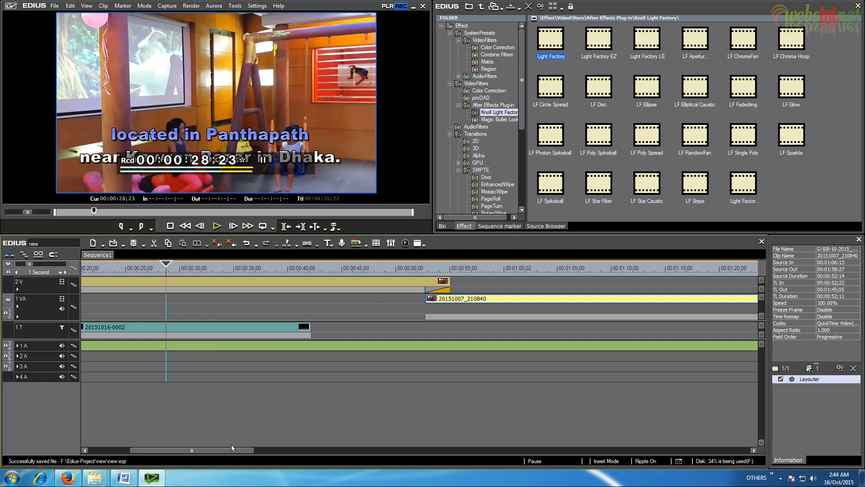
drag(223, 451, 289, 451)
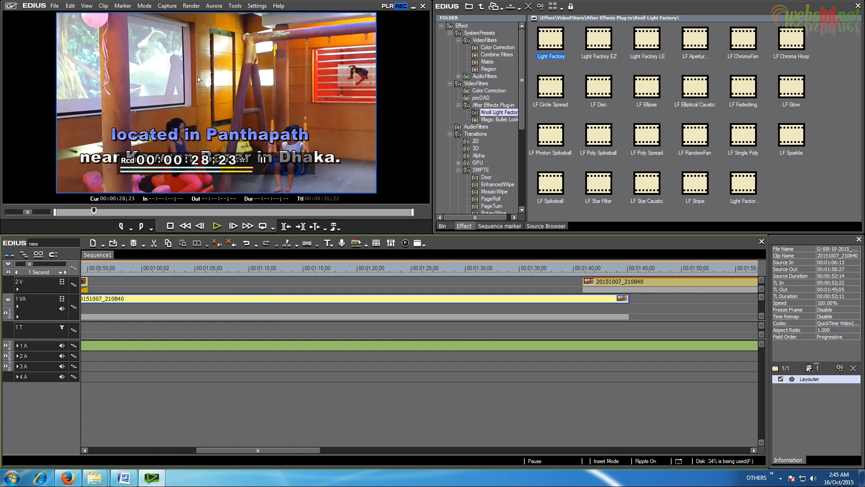
click(334, 228)
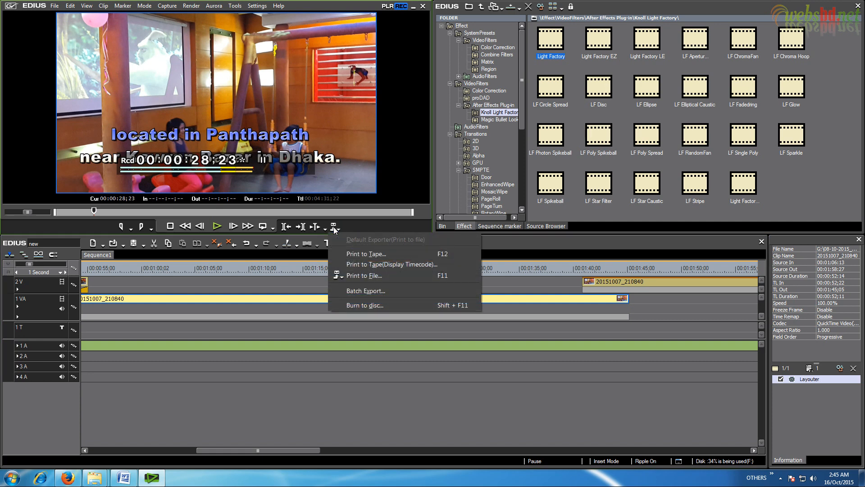
click(380, 278)
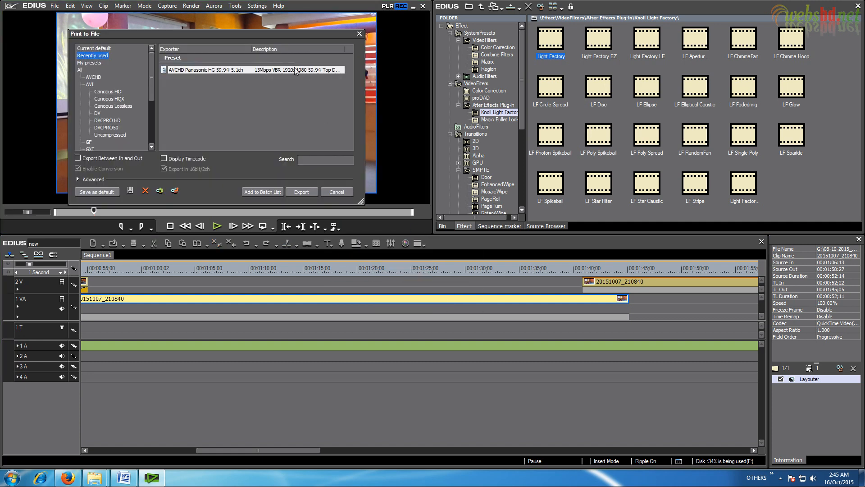
click(359, 35)
click(54, 7)
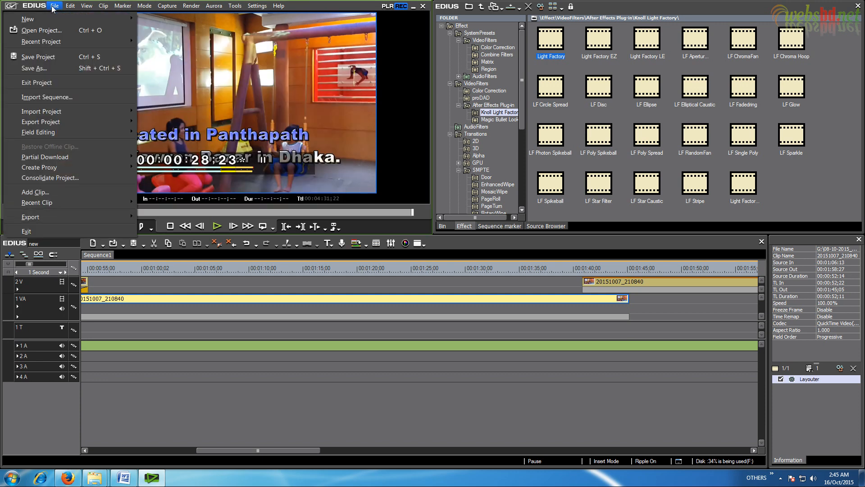
mouse_move(73, 8)
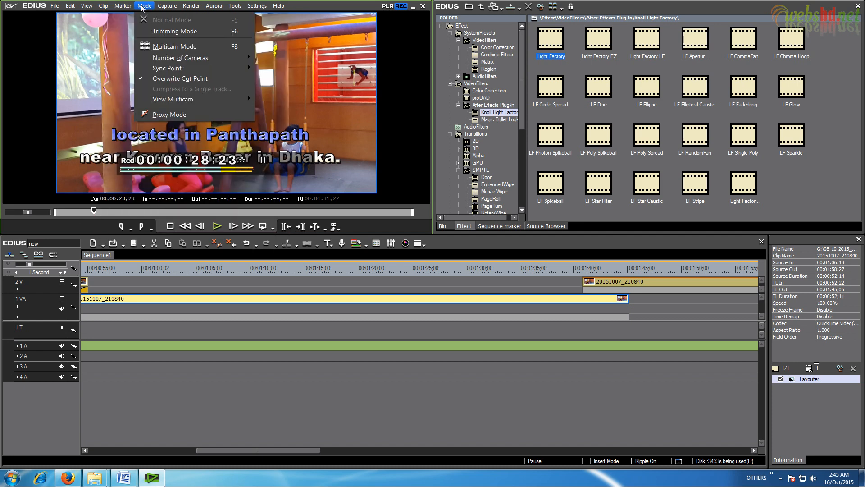
mouse_move(166, 8)
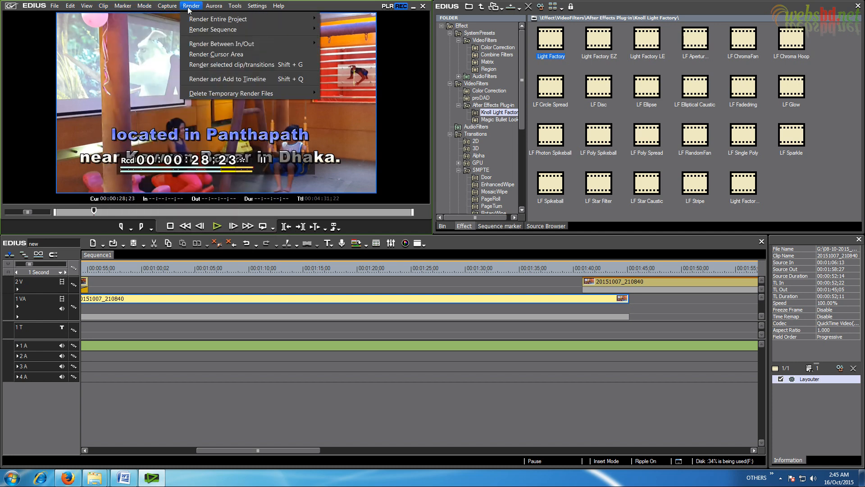
mouse_move(238, 8)
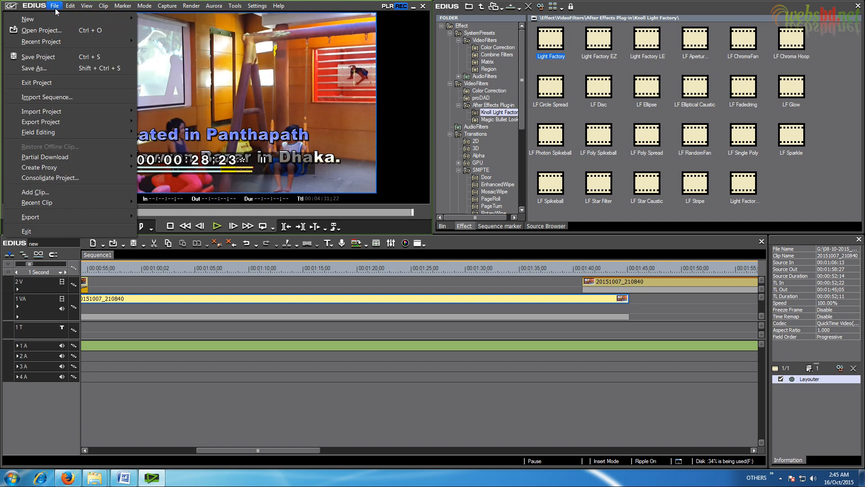
mouse_move(51, 216)
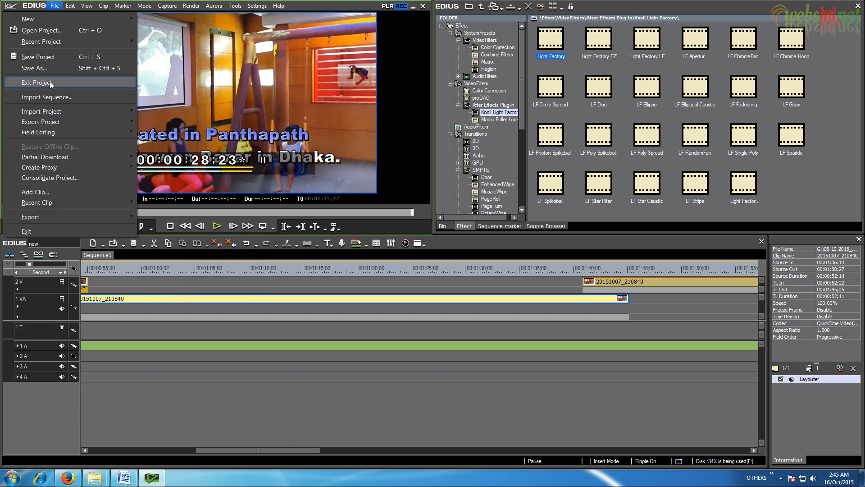
mouse_move(47, 124)
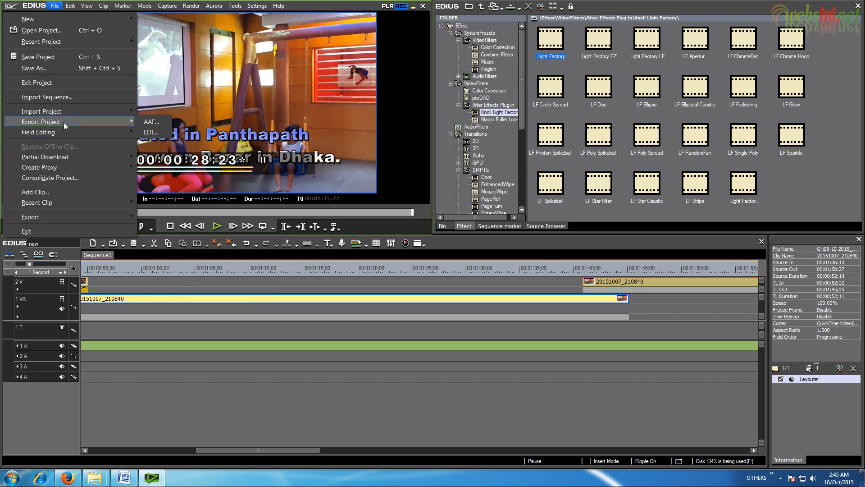
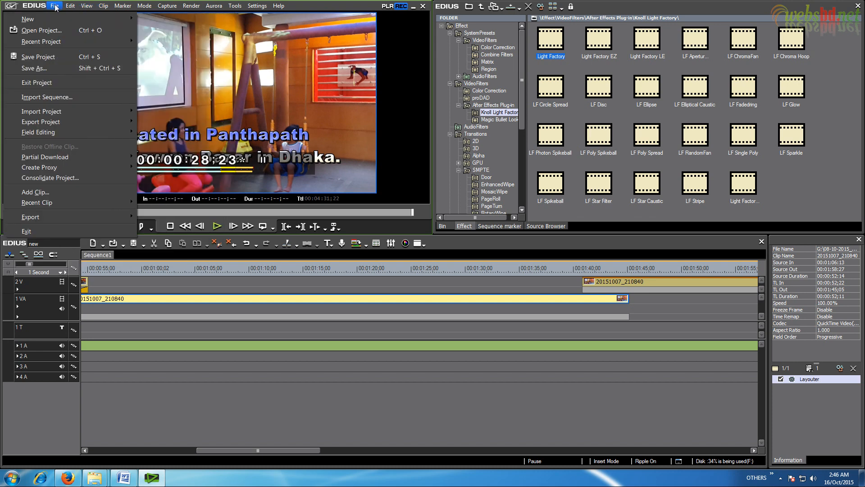
Step: Start a Print to File export of the sequence using the AVCHD Panasonic HG 59.94i 5.1ch preset
click(333, 229)
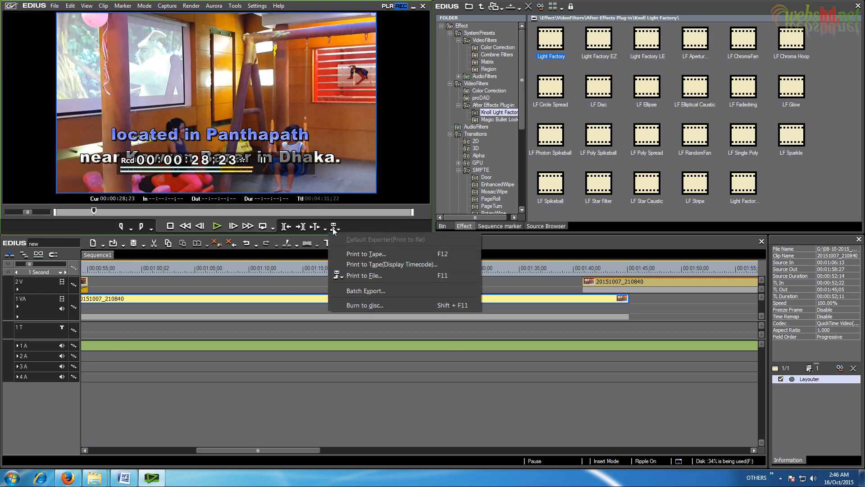
click(372, 277)
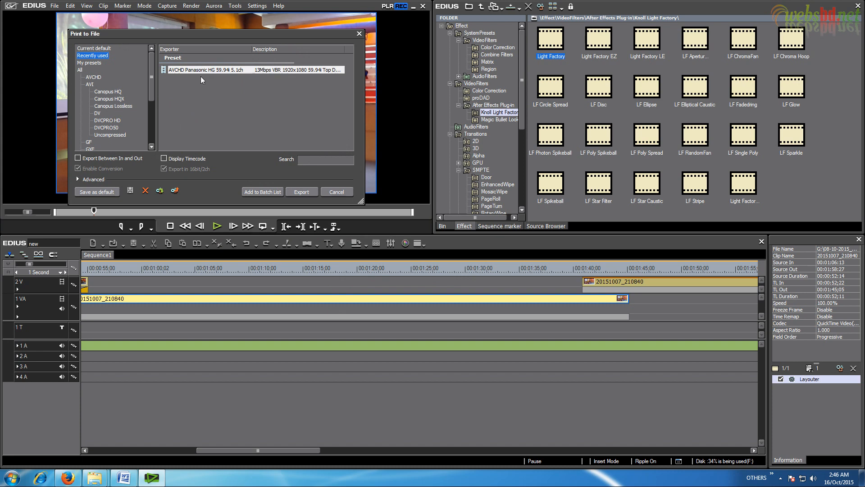
mouse_move(150, 82)
mouse_down()
mouse_move(152, 127)
mouse_move(154, 69)
mouse_up()
click(92, 77)
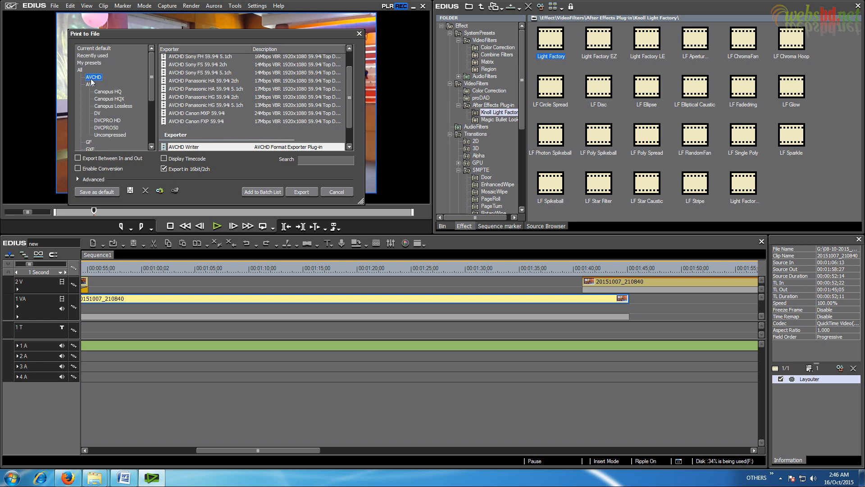
click(193, 105)
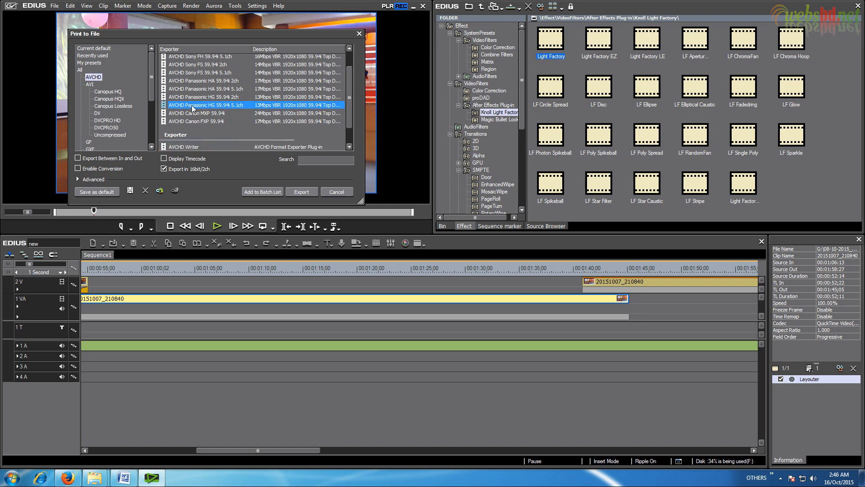
click(301, 192)
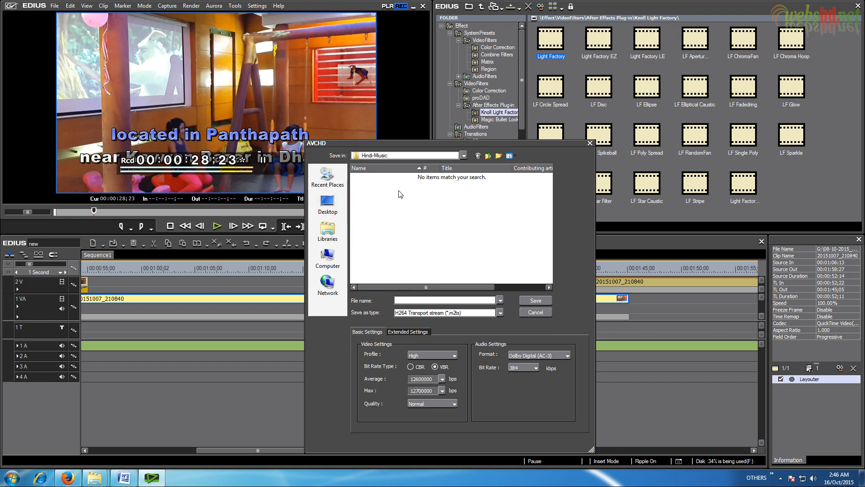
Step: Set the export destination to the new folder inside Edius-Project on the SONG DRIVE'S (F:) drive
click(391, 158)
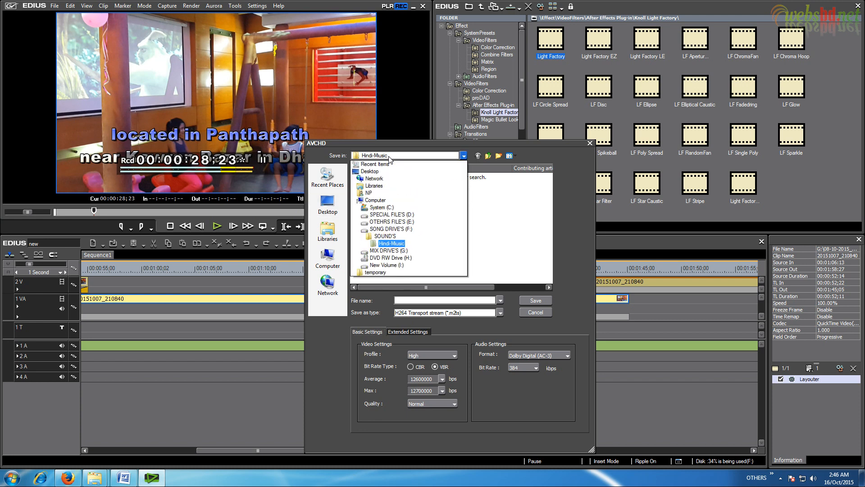
click(384, 229)
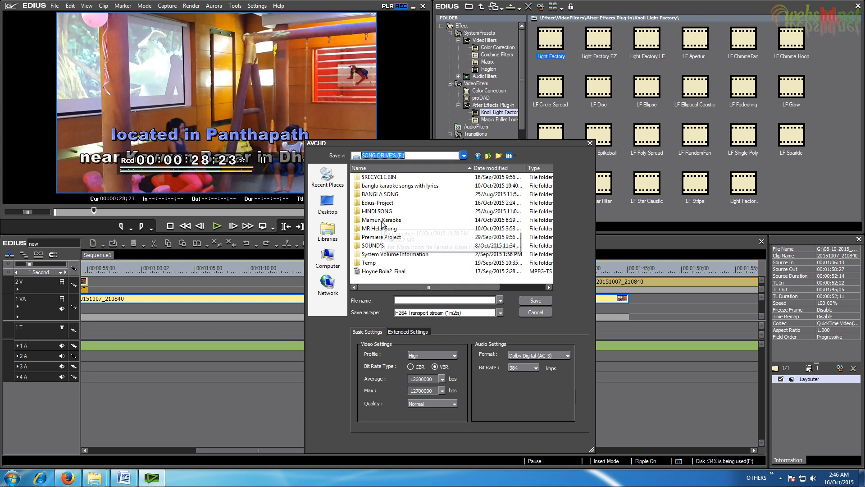
click(368, 206)
double_click(368, 207)
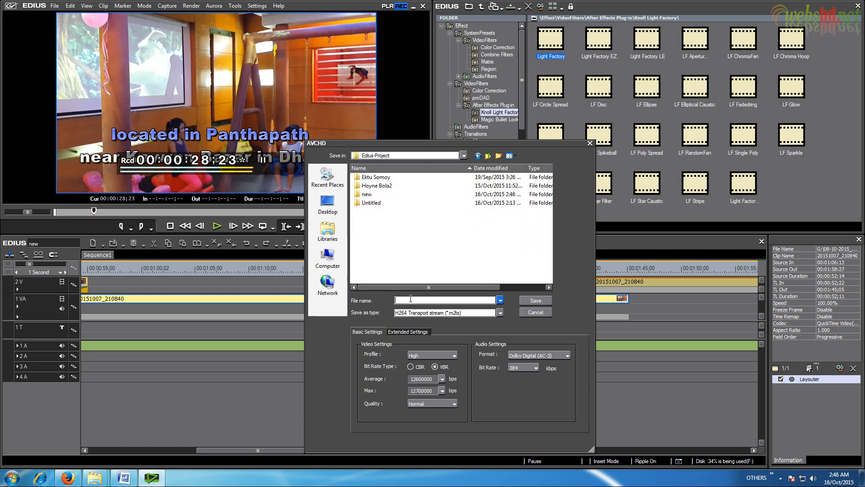
text(new)
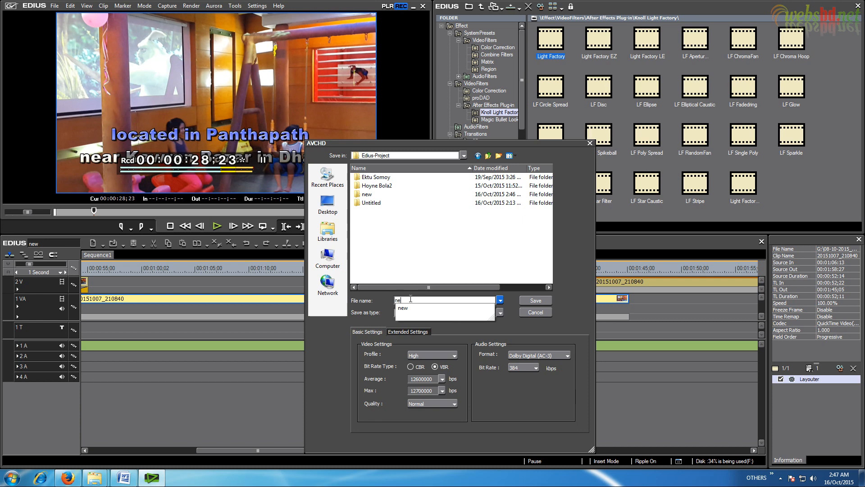
click(538, 301)
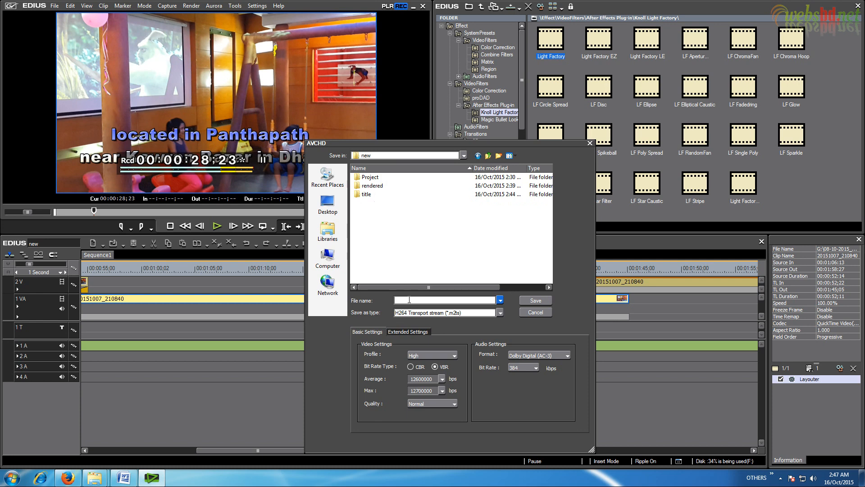
Step: Name the export file newv1, start rendering it as an H264 transport stream, and cancel the render partway
text(new)
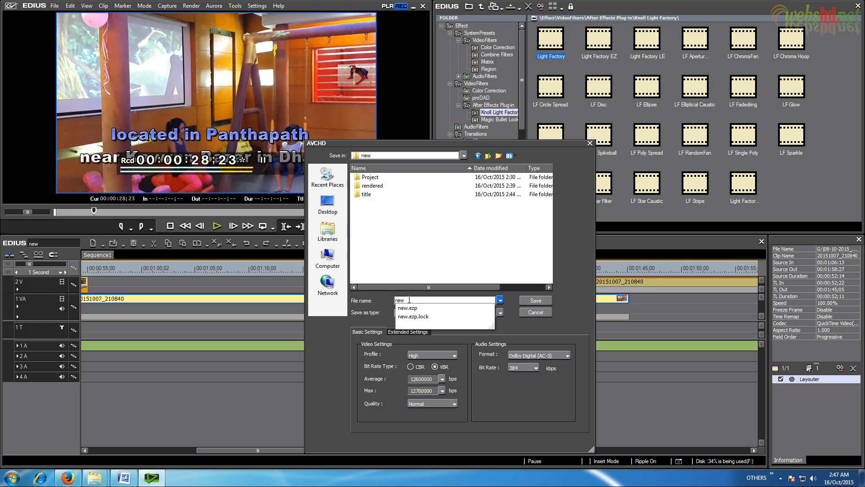
text(v)
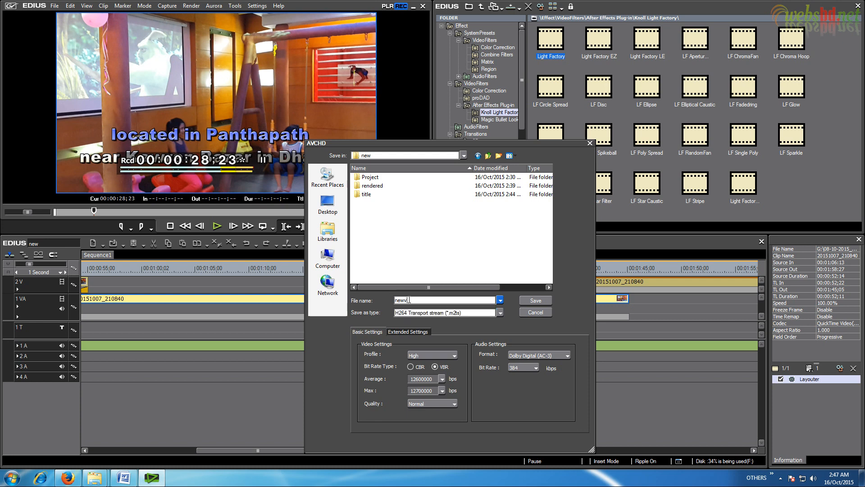
text(1)
click(535, 300)
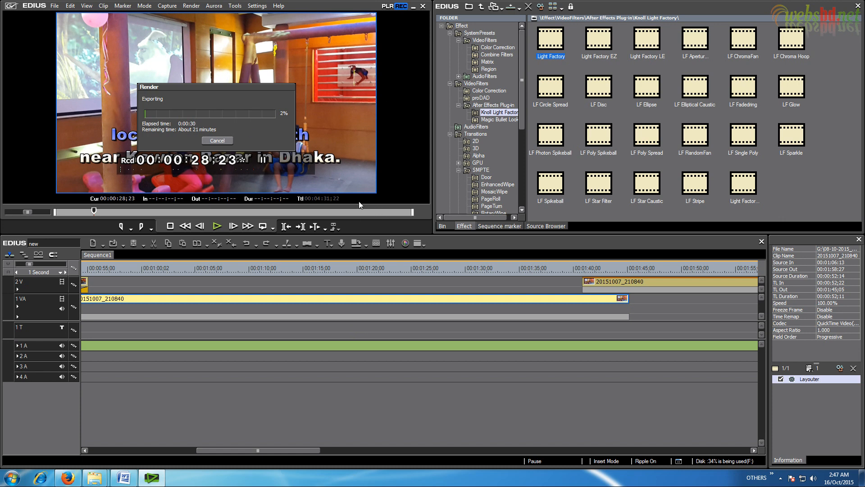
click(214, 141)
Step: Switch to Windows Explorer, browse to F:\Edius-Project\new and play the exported newv1 video
click(414, 7)
double_click(17, 17)
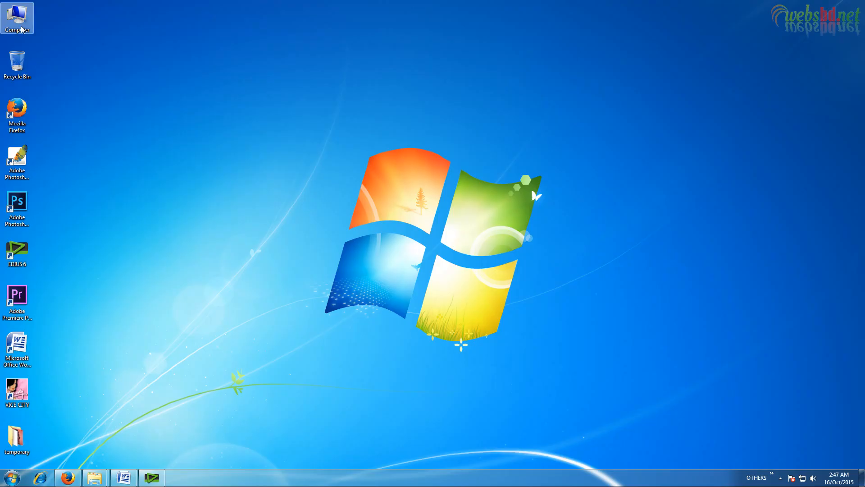
double_click(191, 134)
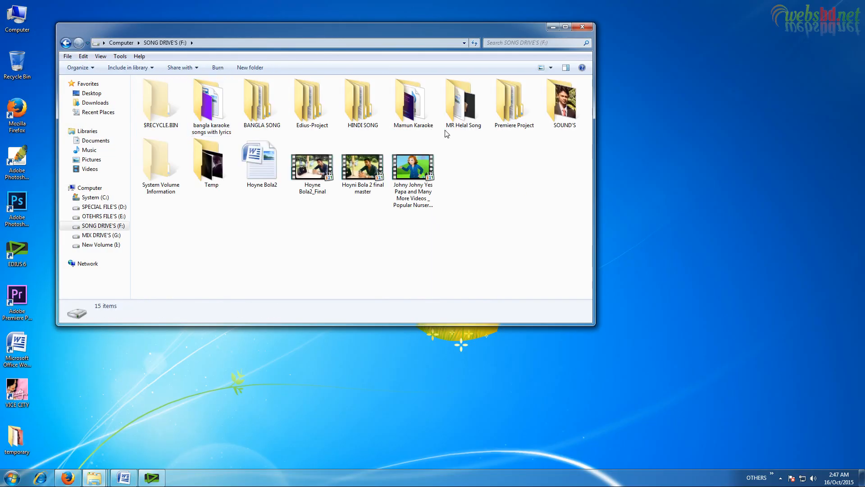
double_click(318, 114)
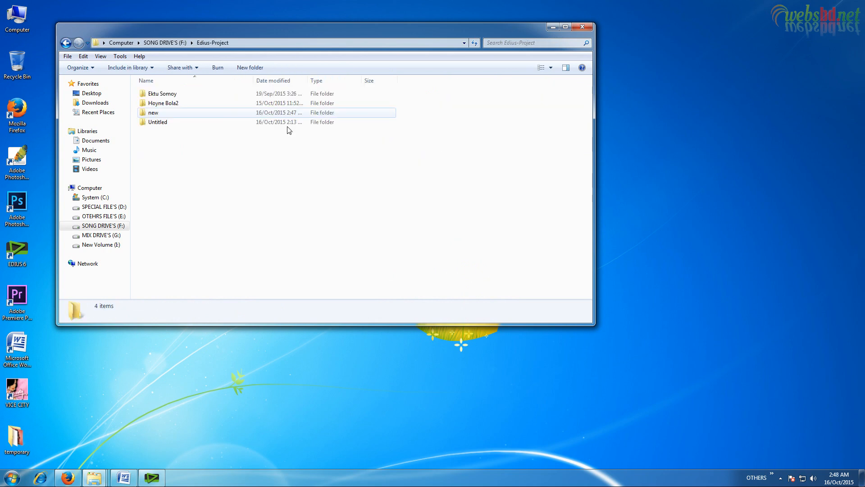
double_click(159, 114)
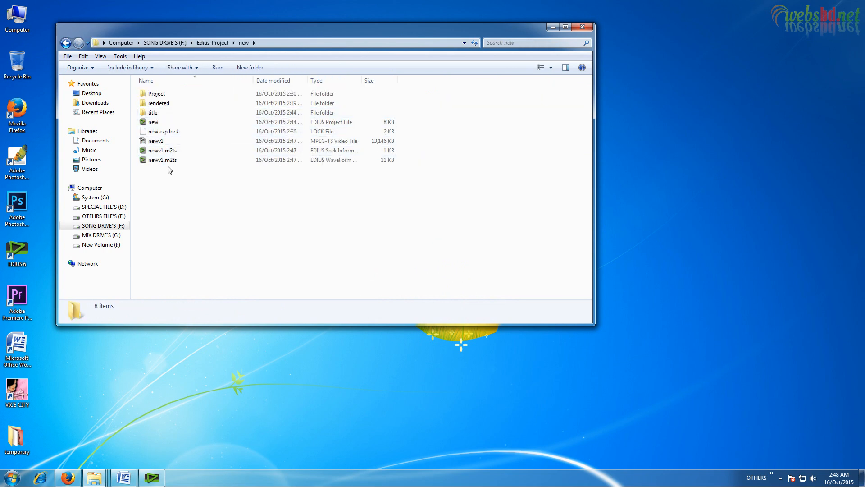
click(154, 142)
double_click(153, 142)
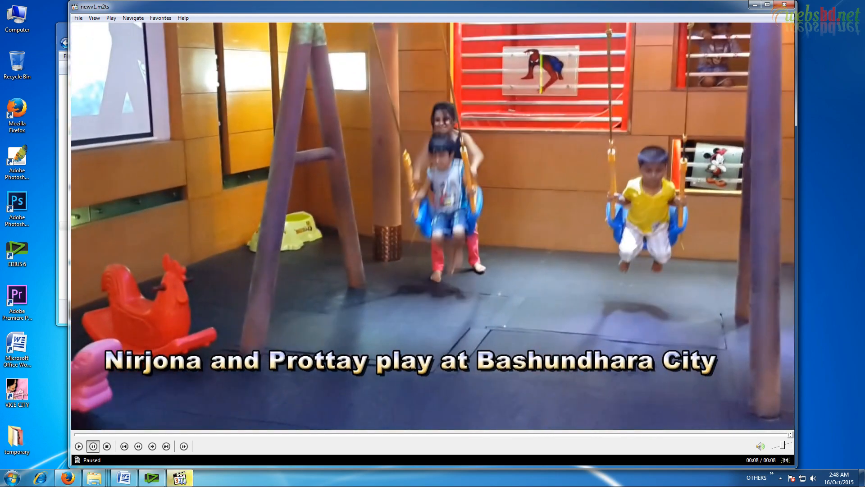
Step: Close the video player and the folder window, and switch back to the EDIUS project
click(785, 5)
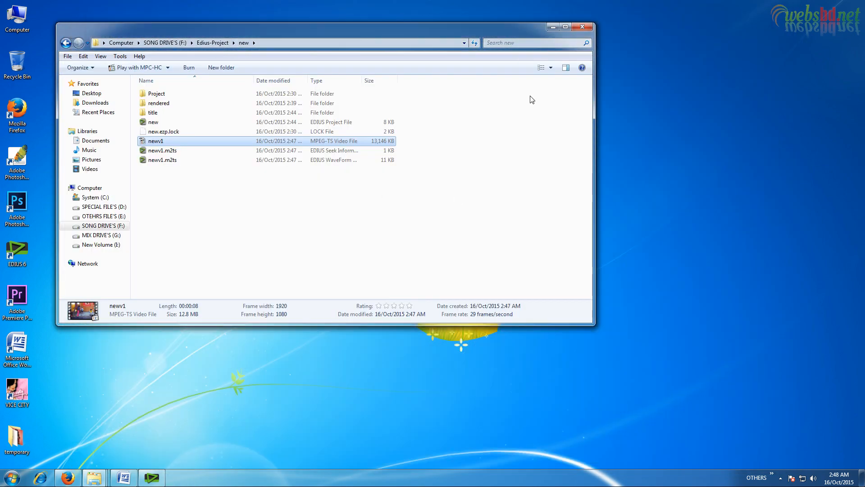
click(583, 27)
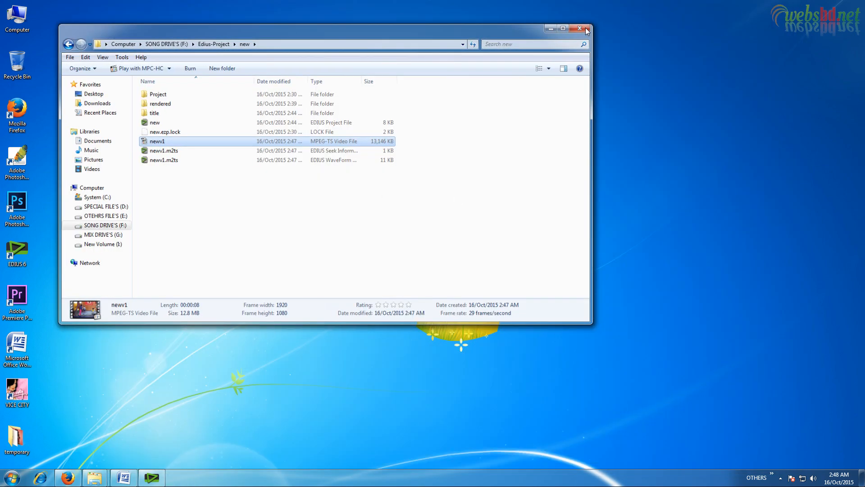
click(154, 481)
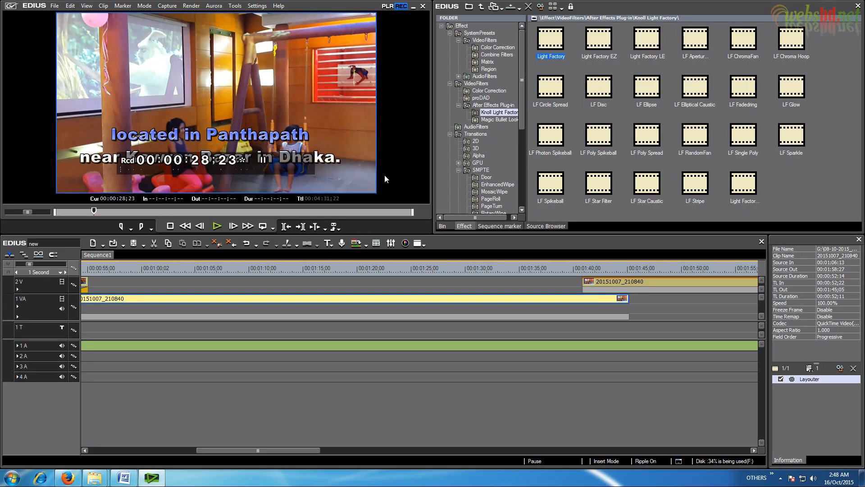